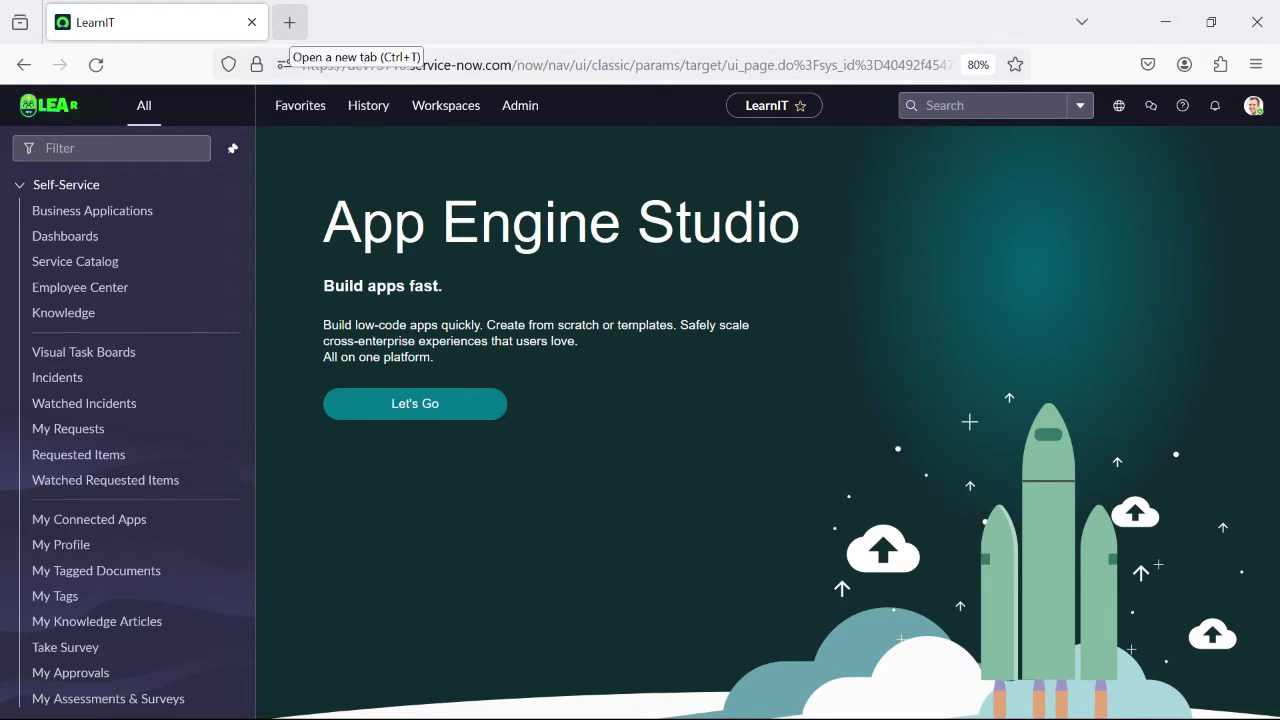
Duplicate the LearnIT tab and load the service portal at /sp
{"action": "right_click", "coordinate": [155, 22]}
{"action": "left_click", "coordinate": [190, 154]}
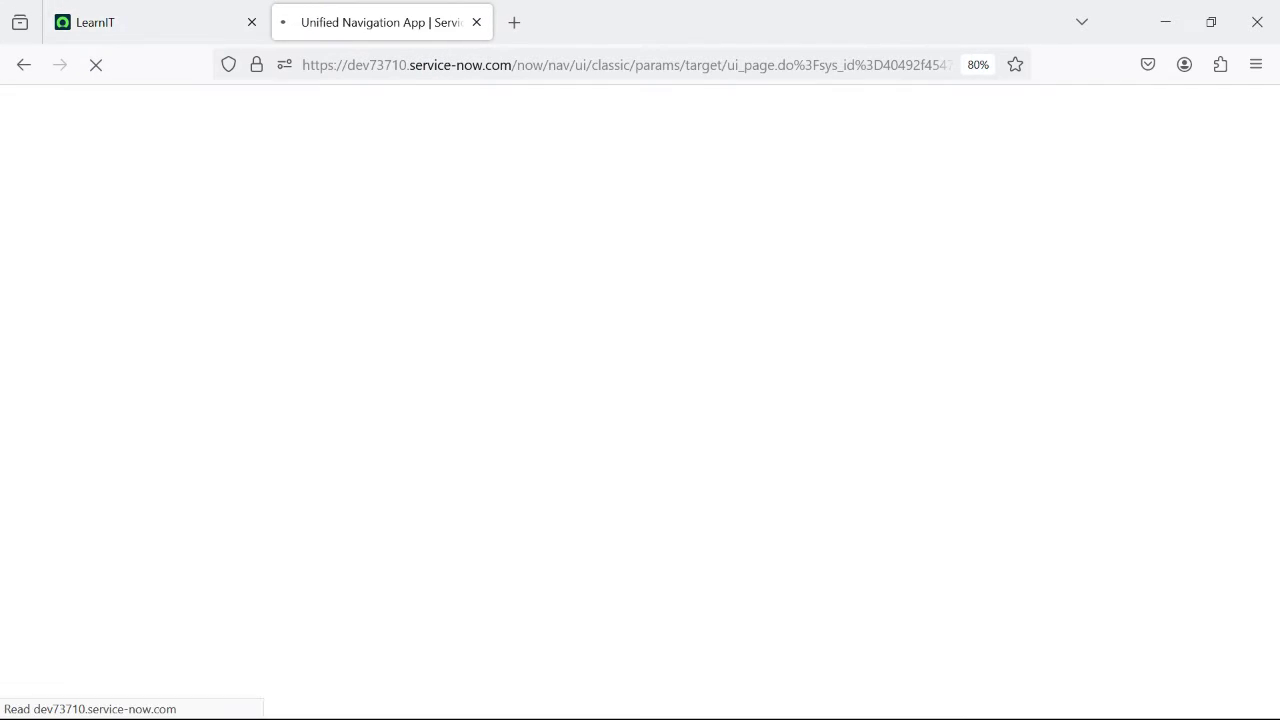
{"action": "left_click_drag", "start_coordinate": [436, 64], "coordinate": [950, 64]}
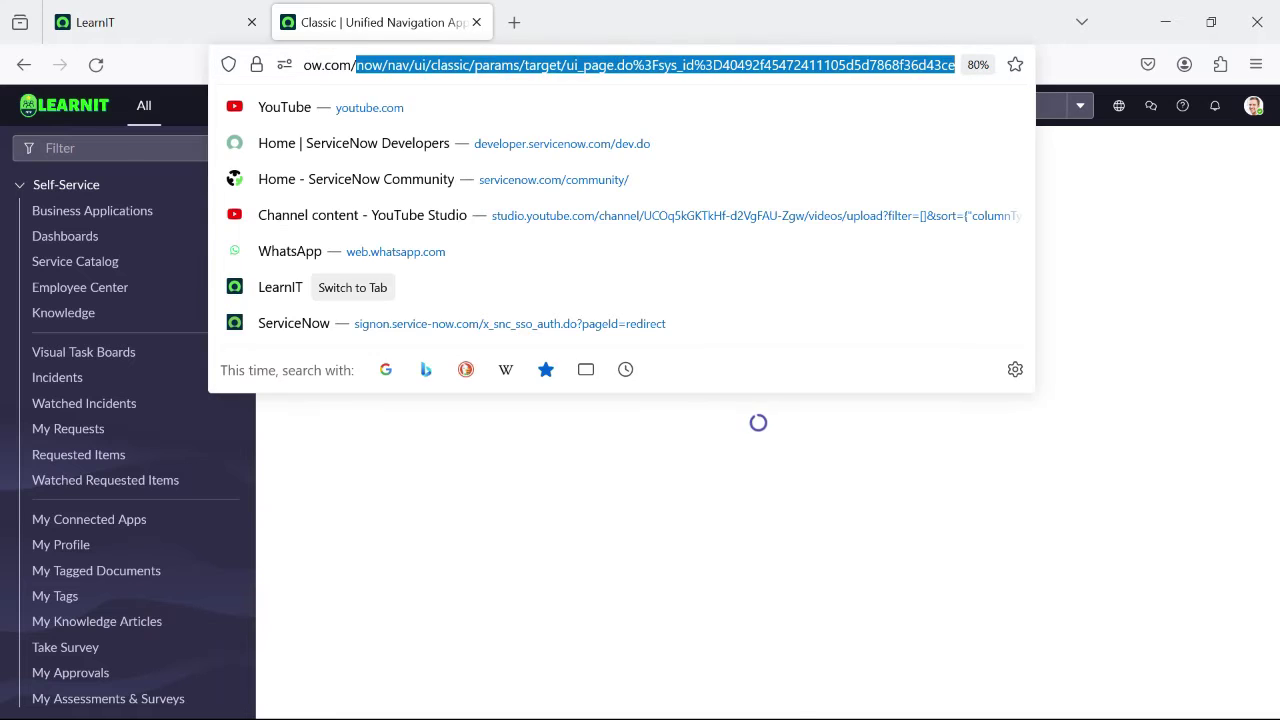
{"action": "key", "text": "BackSpace"}
{"action": "type", "text": "sp"}
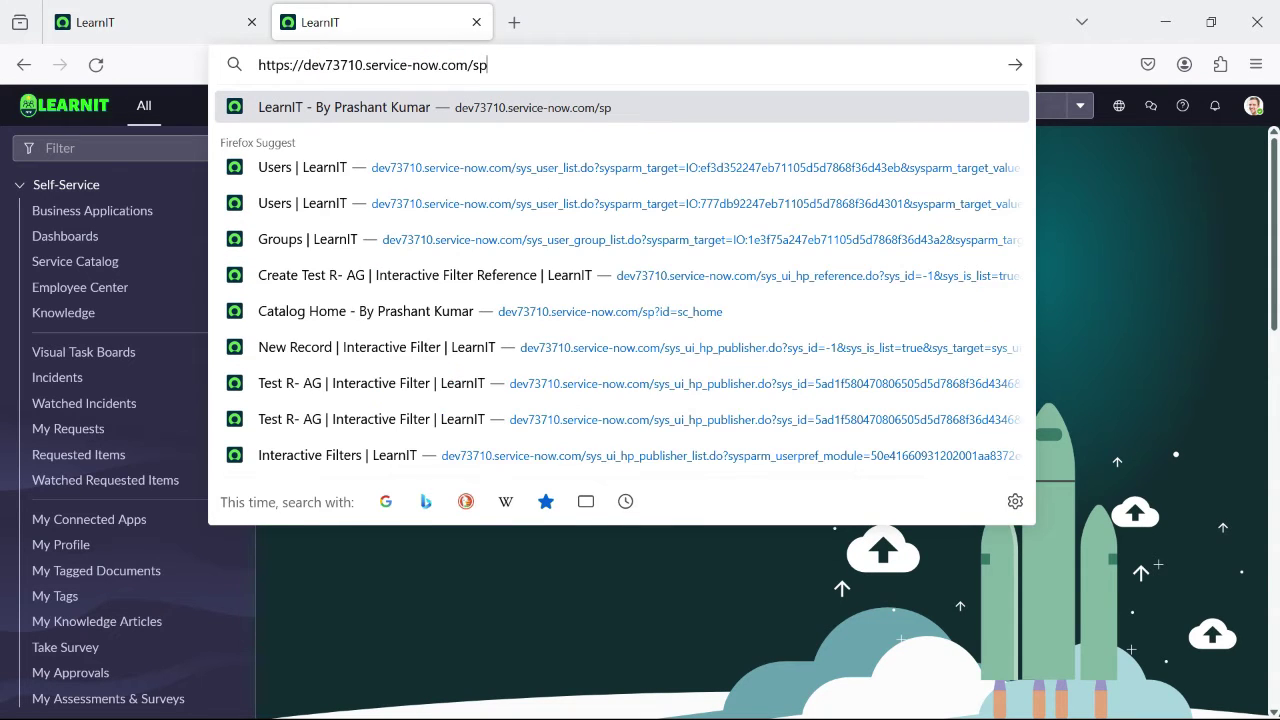
{"action": "key", "text": "Return"}
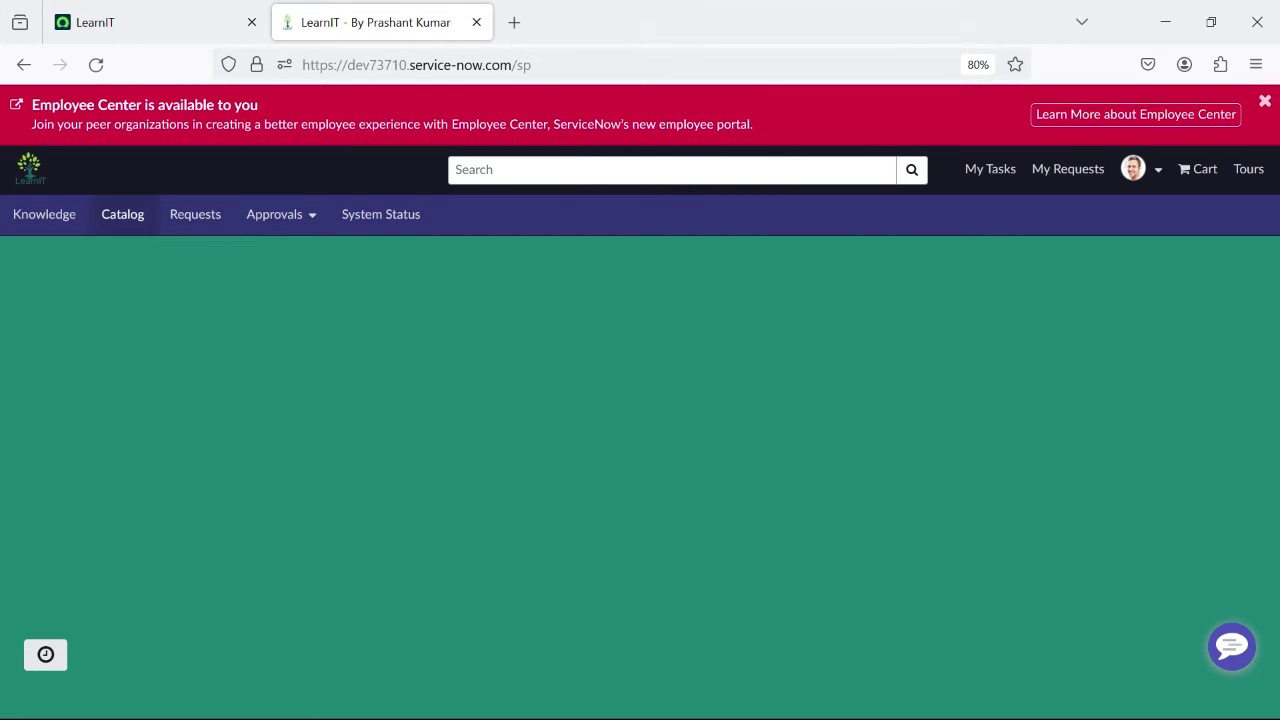
Open the User/Group Access Request item from the portal Catalog
{"action": "left_click", "coordinate": [122, 214]}
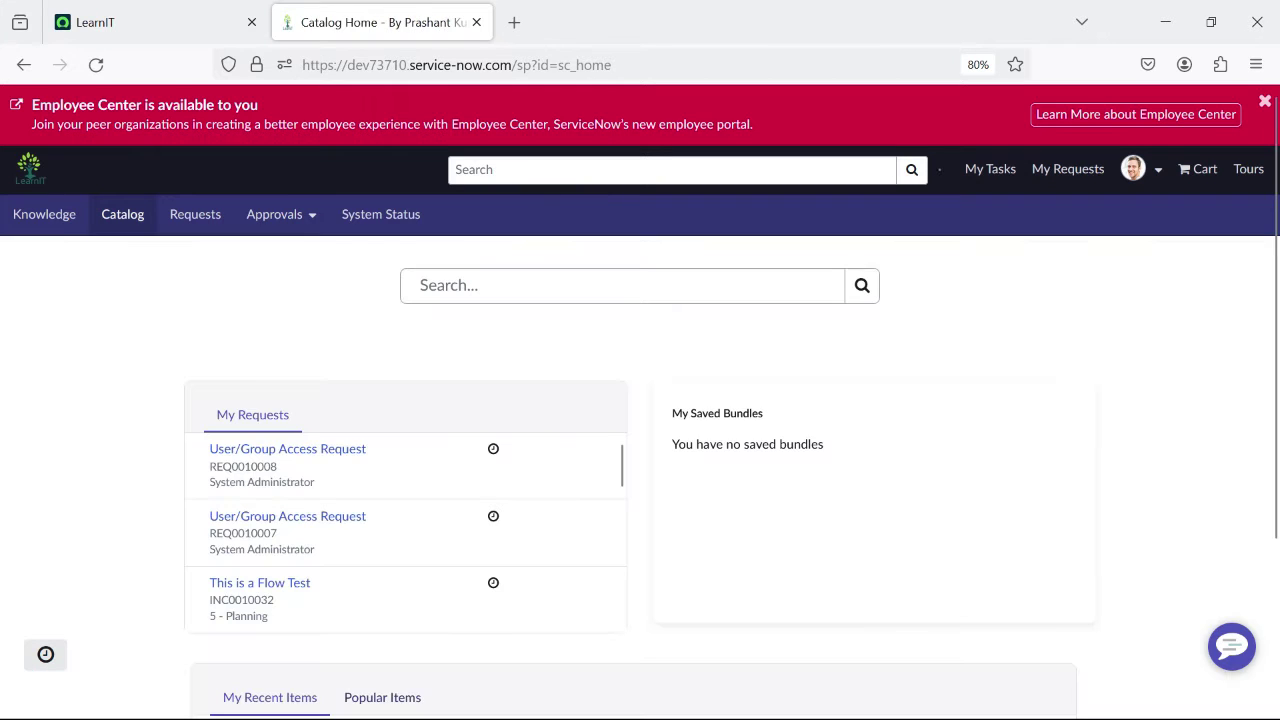
{"action": "scroll", "coordinate": [305, 500], "scroll_direction": "down", "scroll_amount": 2}
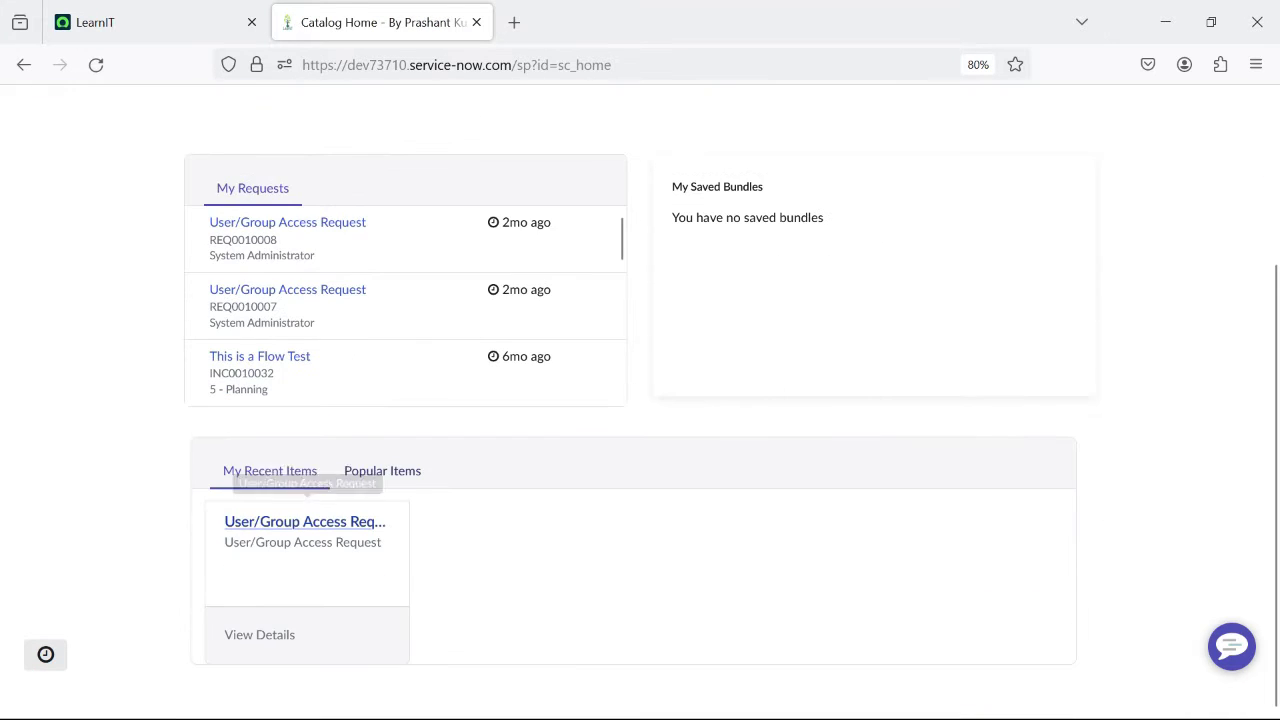
{"action": "left_click", "coordinate": [305, 521]}
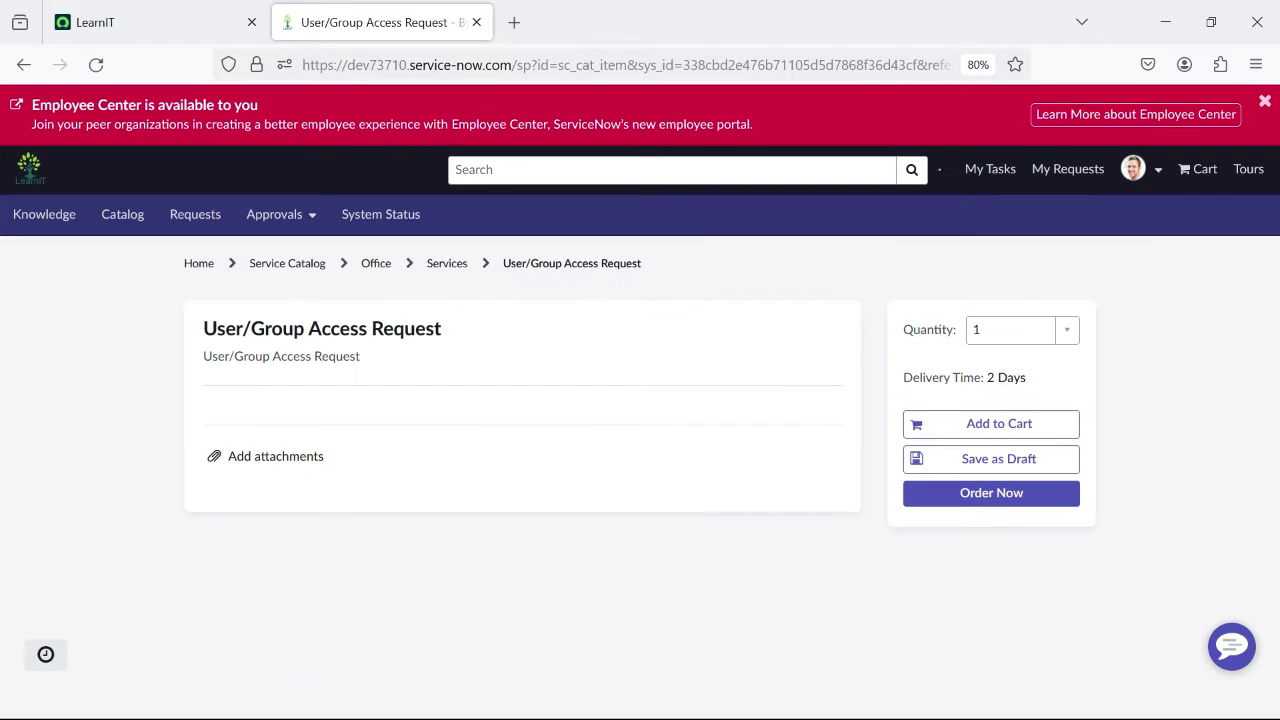
Choose a user for the Requested For field
{"action": "scroll", "coordinate": [640, 450], "scroll_direction": "down", "scroll_amount": 2}
{"action": "scroll", "coordinate": [640, 450], "scroll_direction": "up", "scroll_amount": 2}
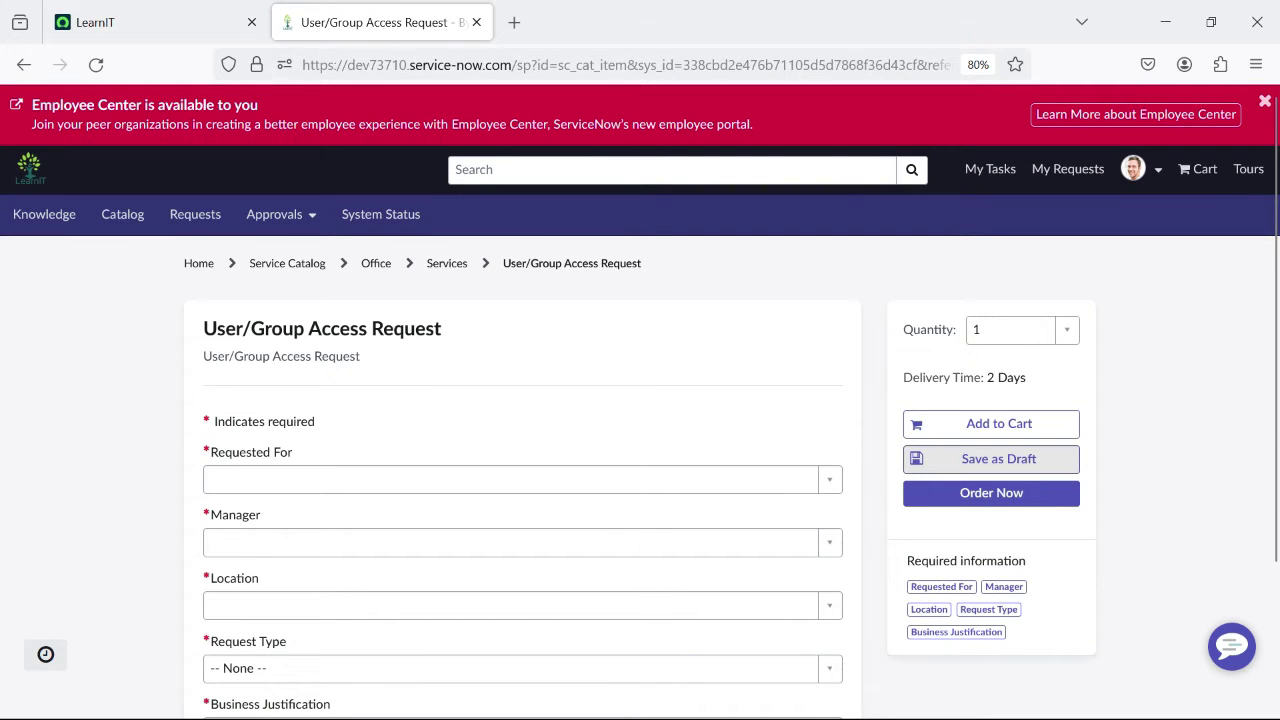
{"action": "scroll", "coordinate": [998, 458], "scroll_direction": "down", "scroll_amount": 2}
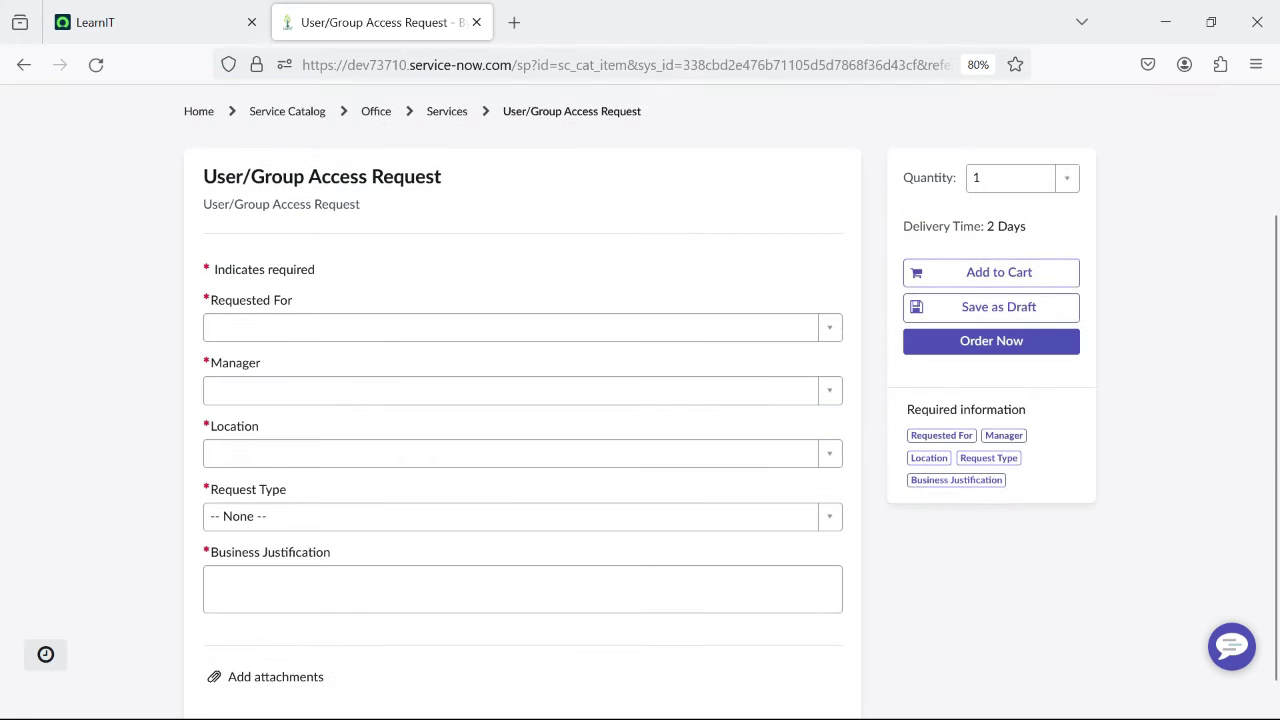
{"action": "left_click", "coordinate": [520, 327]}
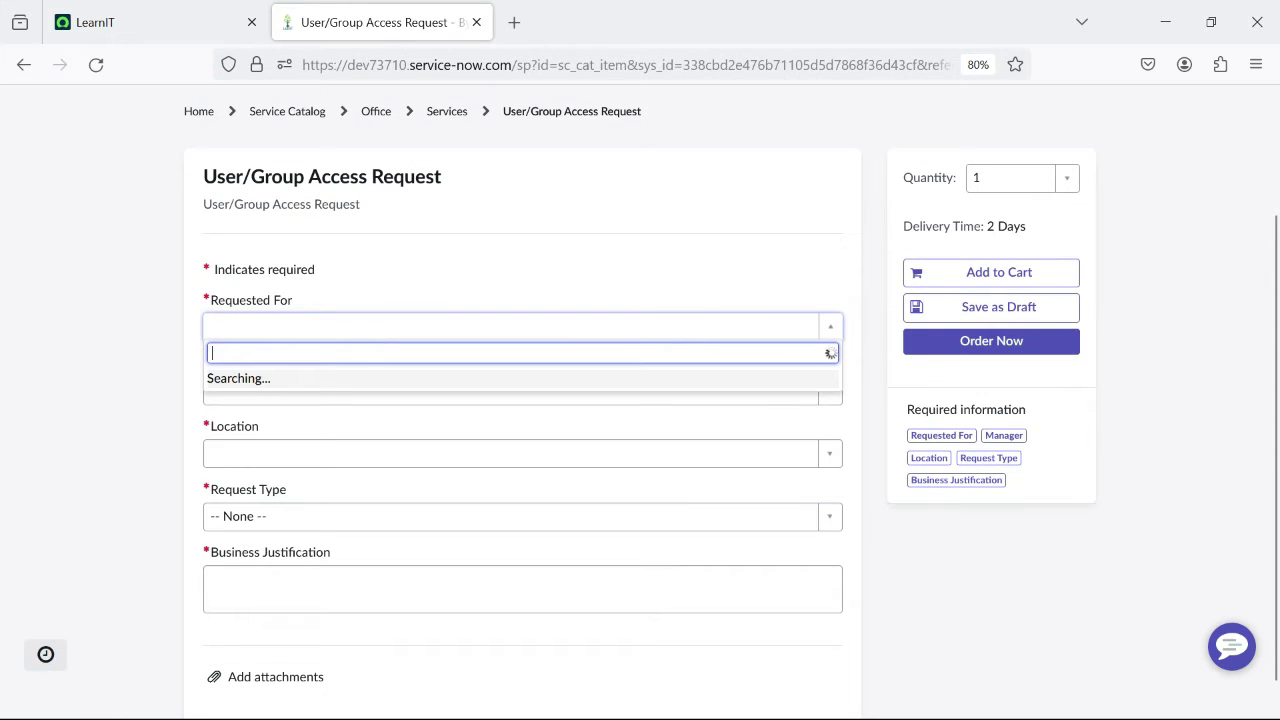
{"action": "key", "text": "Up"}
{"action": "key", "text": "Up"}
{"action": "key", "text": "Up"}
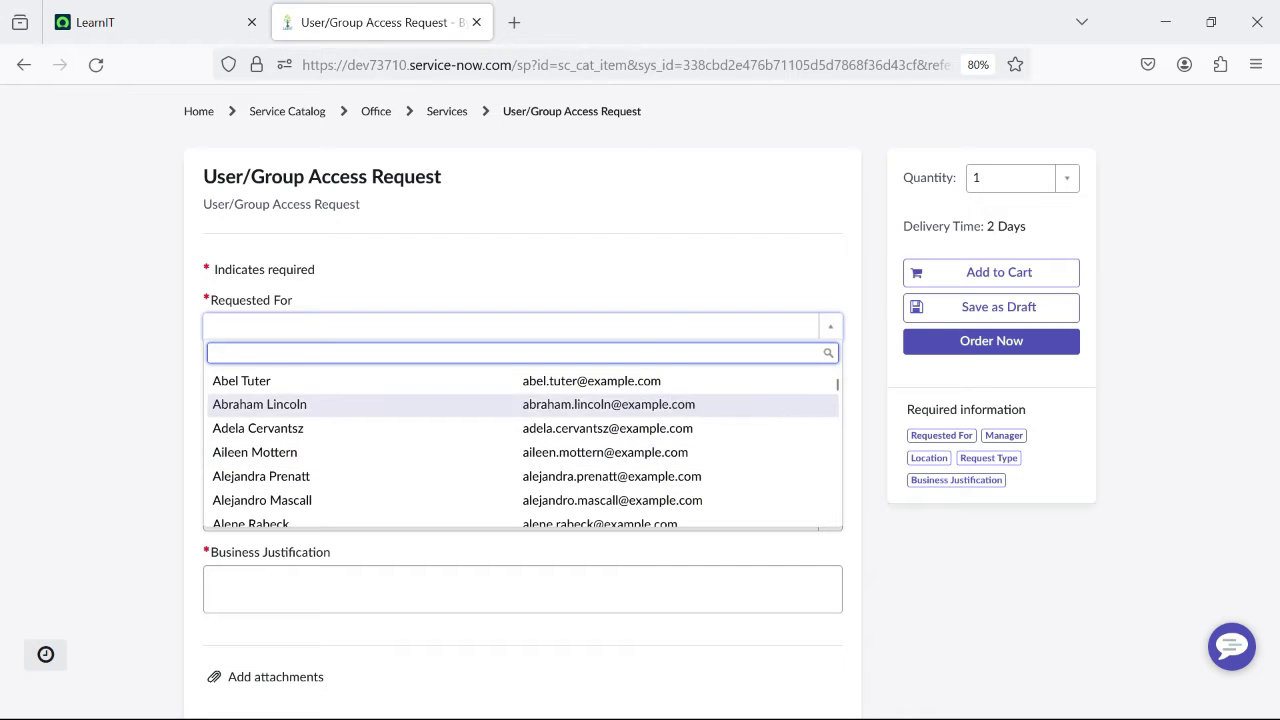
{"action": "key", "text": "Down"}
{"action": "key", "text": "Return"}
Pick a Manager and a Location for the access request
{"action": "left_click", "coordinate": [510, 389]}
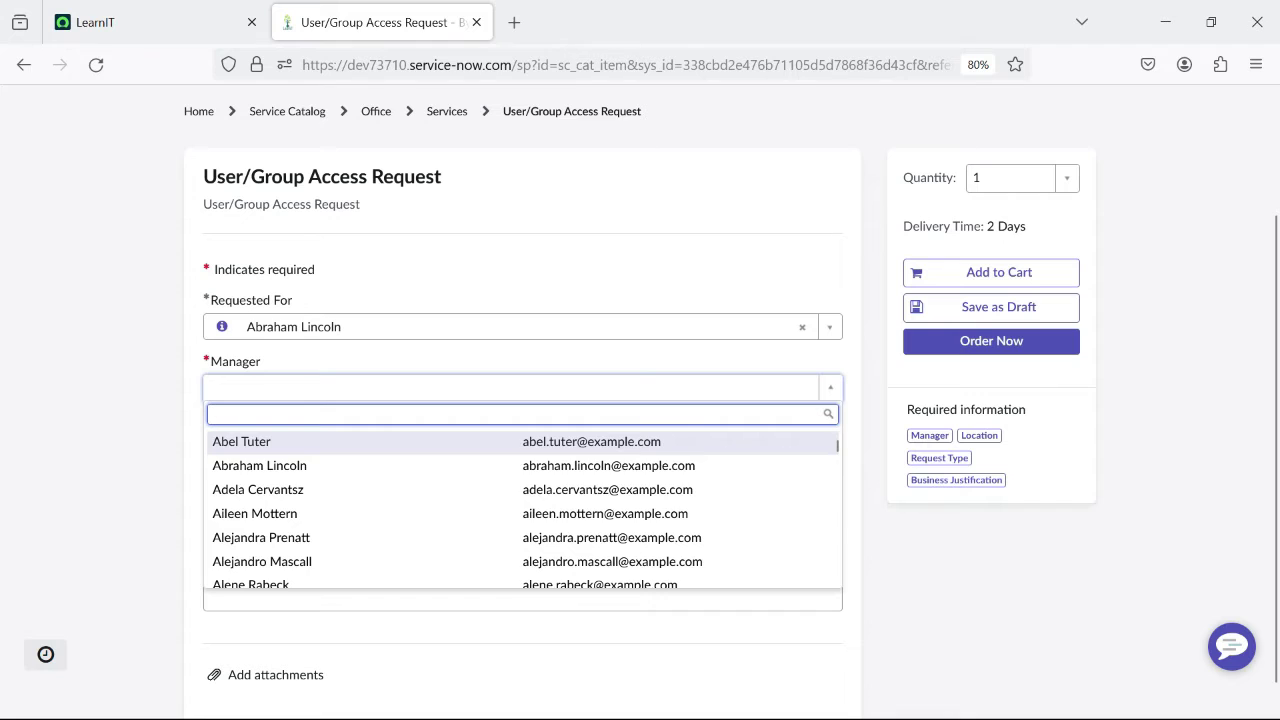
{"action": "key", "text": "Down"}
{"action": "key", "text": "Down"}
{"action": "key", "text": "Down"}
{"action": "key", "text": "Return"}
{"action": "key", "text": "Tab"}
{"action": "key", "text": "Down"}
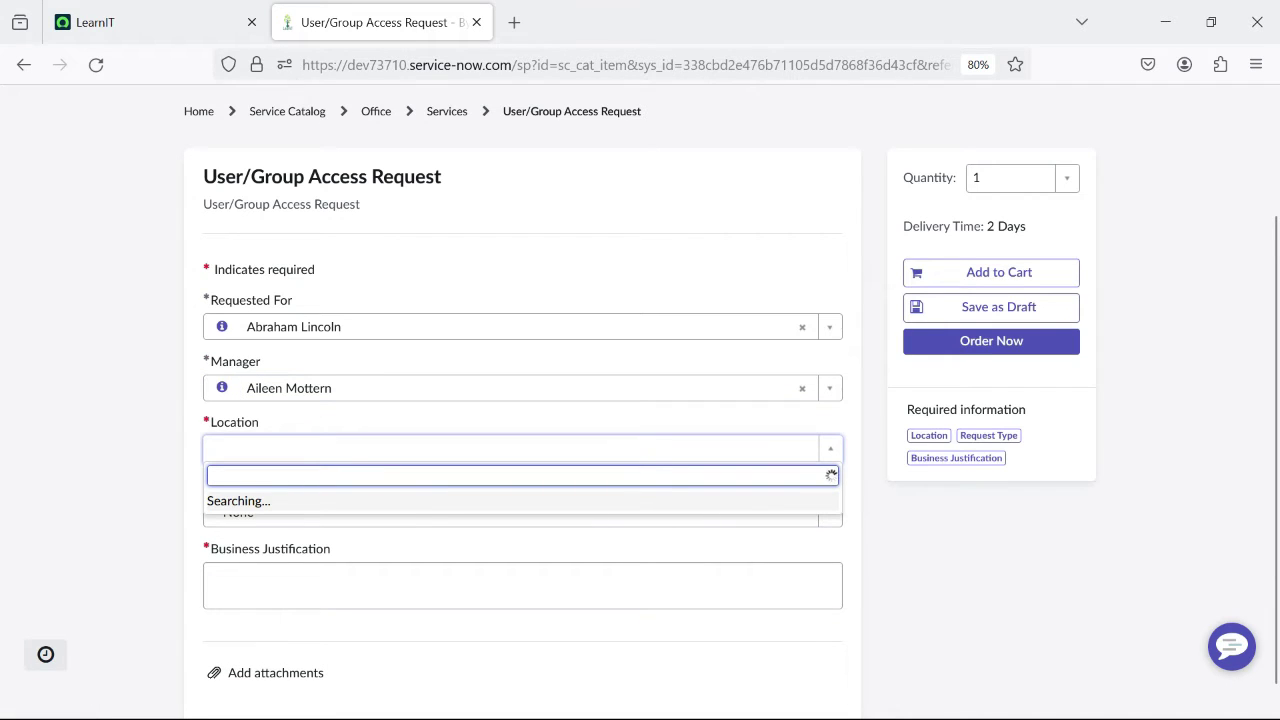
{"action": "key", "text": "Down"}
{"action": "key", "text": "Down"}
{"action": "key", "text": "Down"}
{"action": "key", "text": "Down"}
{"action": "key", "text": "Return"}
Enter 'Test' as the Business Justification, leaving Request Type at None
{"action": "key", "text": "Tab"}
{"action": "key", "text": "Tab"}
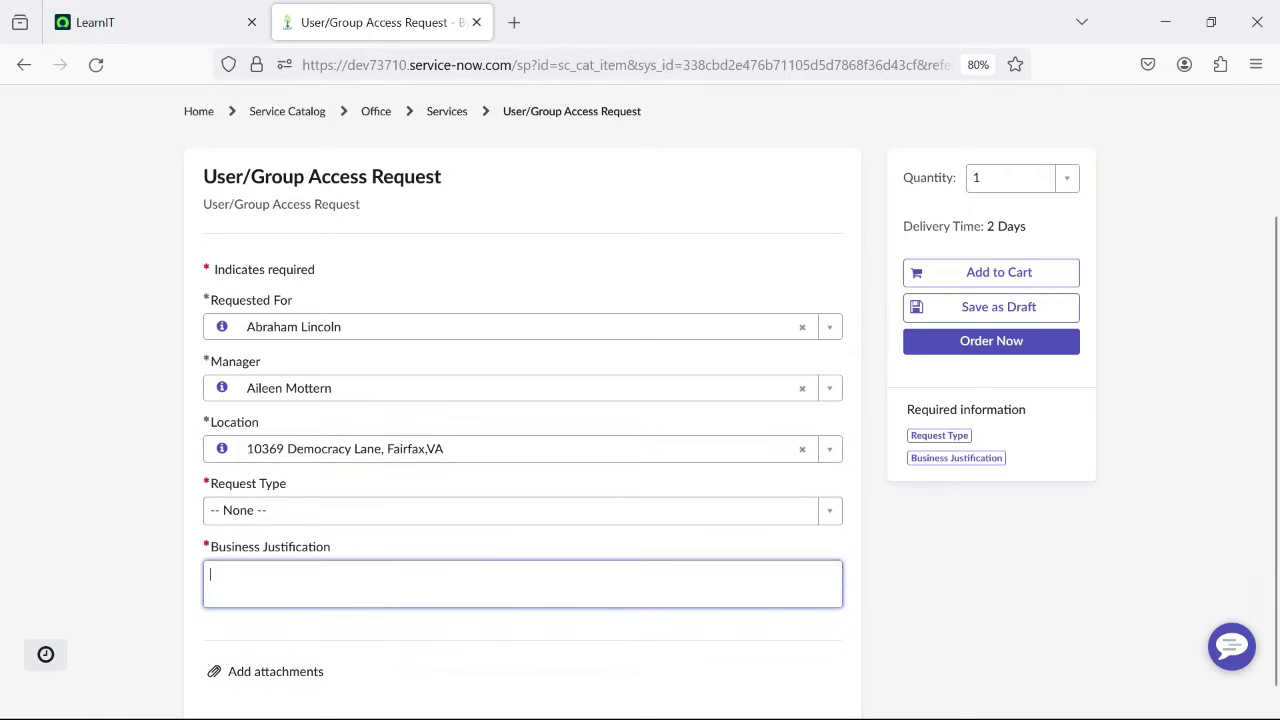
{"action": "type", "text": "Test"}
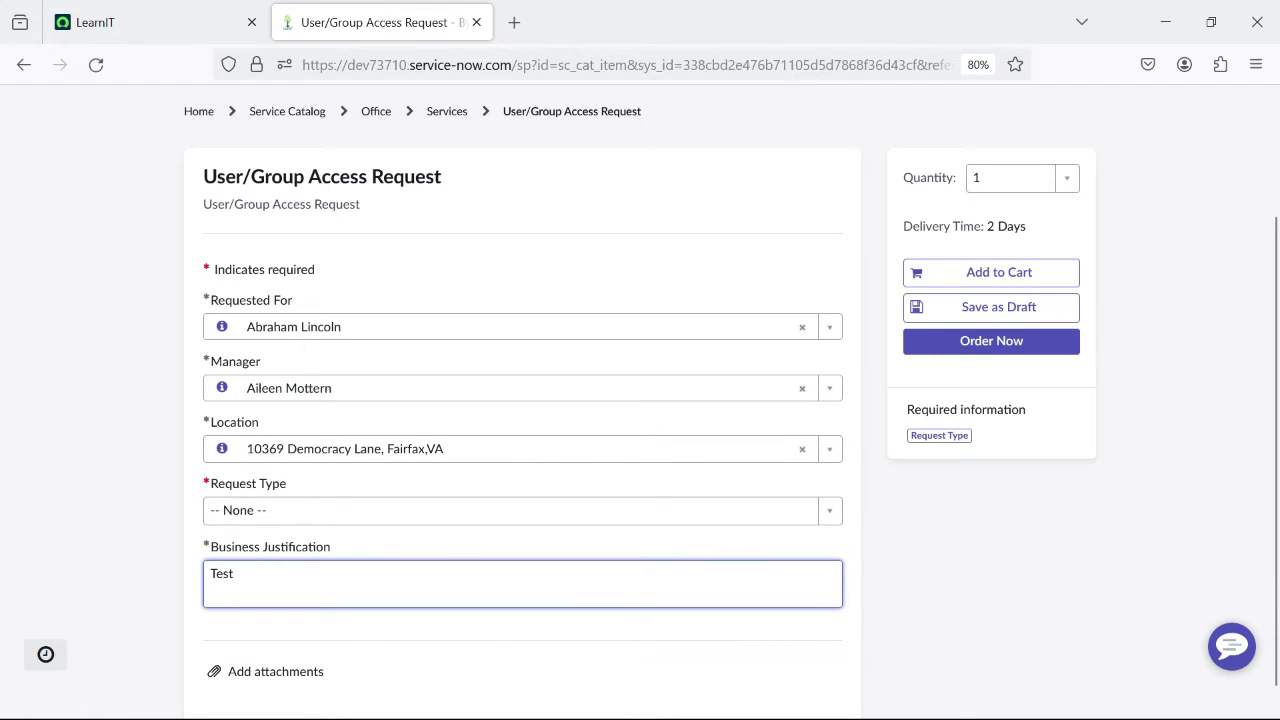
{"action": "key", "text": "shift+Tab"}
{"action": "key", "text": "Down"}
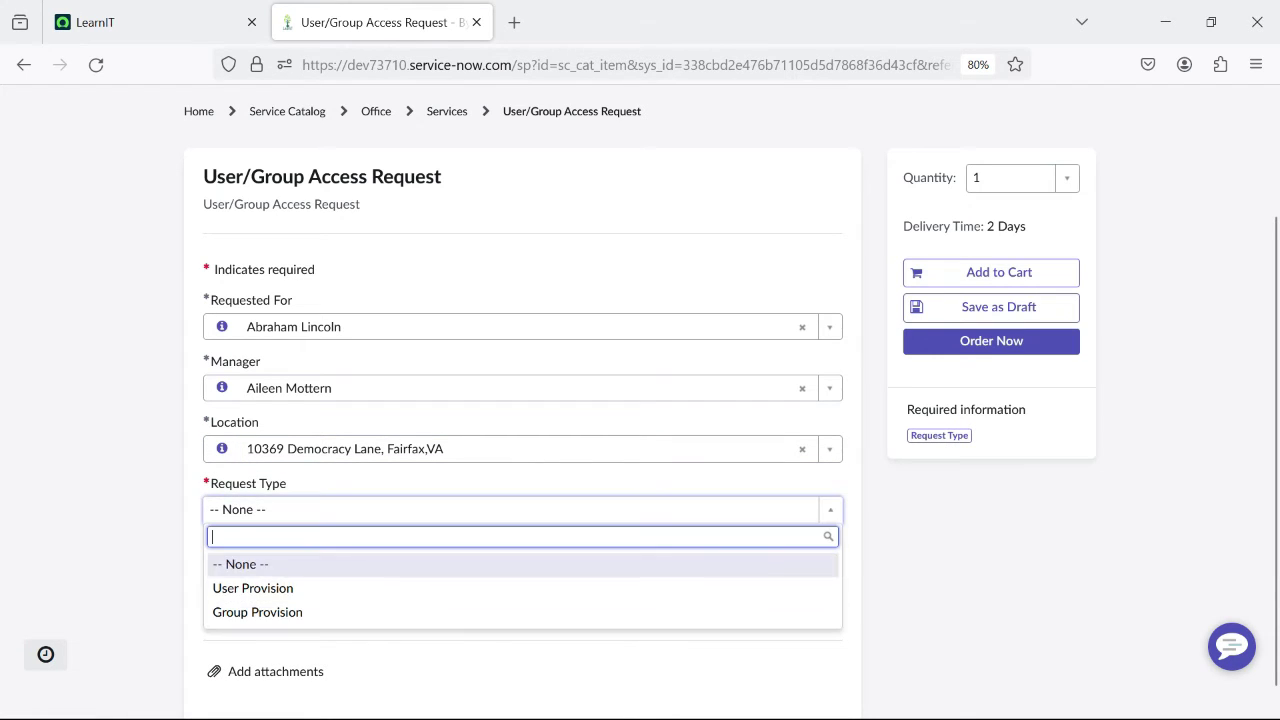
{"action": "key", "text": "Escape"}
{"action": "scroll", "coordinate": [640, 400], "scroll_direction": "up", "scroll_amount": 2}
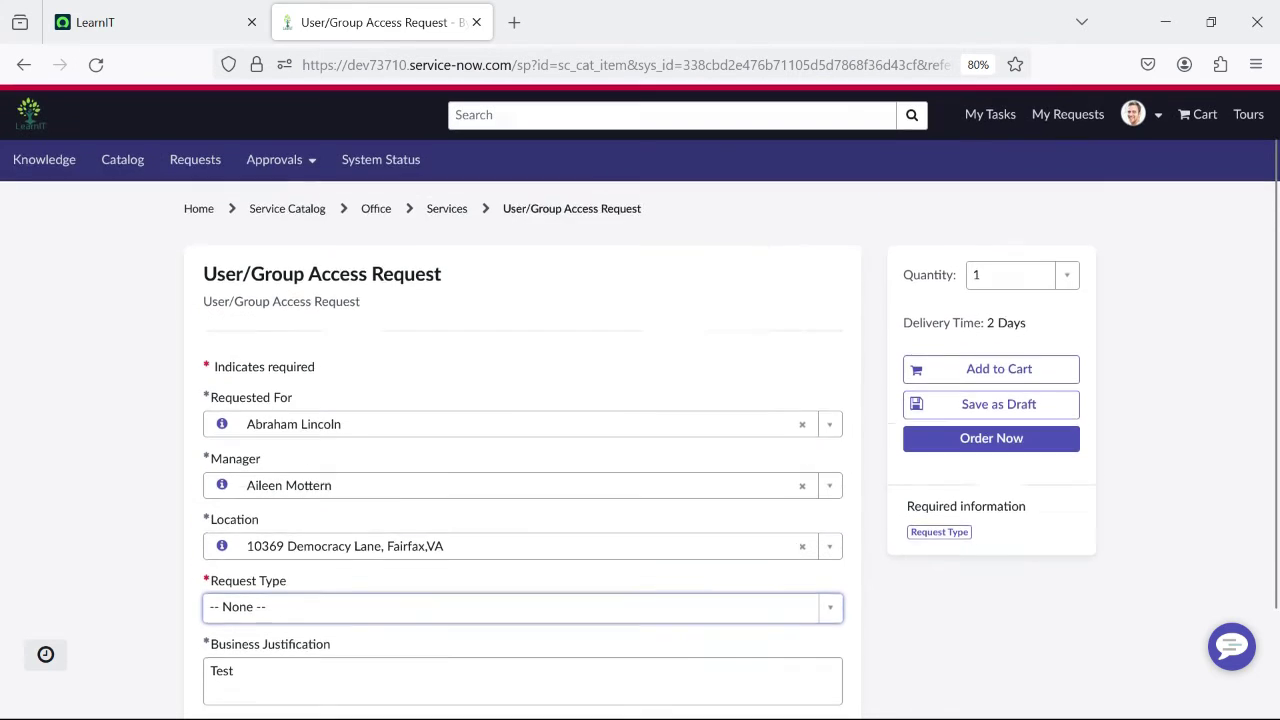
Save the access request as a draft
{"action": "left_click", "coordinate": [998, 458]}
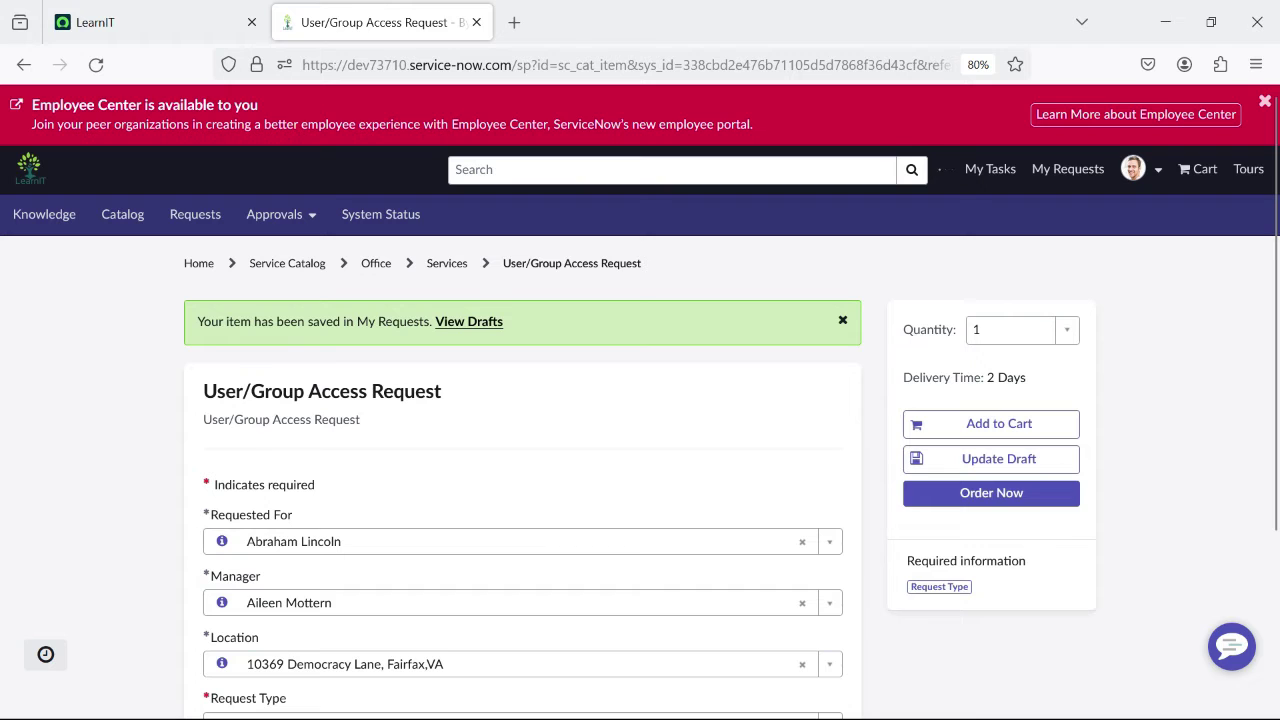
{"action": "scroll", "coordinate": [640, 400], "scroll_direction": "down", "scroll_amount": 2}
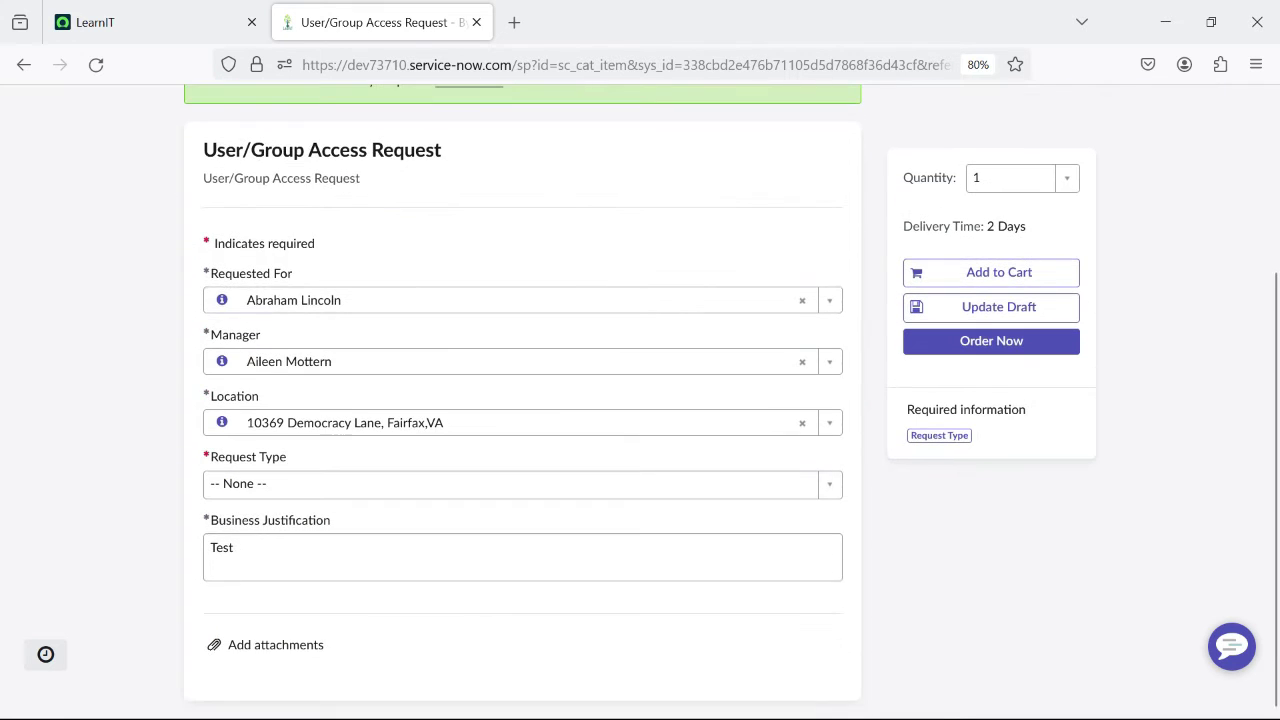
{"action": "scroll", "coordinate": [640, 400], "scroll_direction": "up", "scroll_amount": 2}
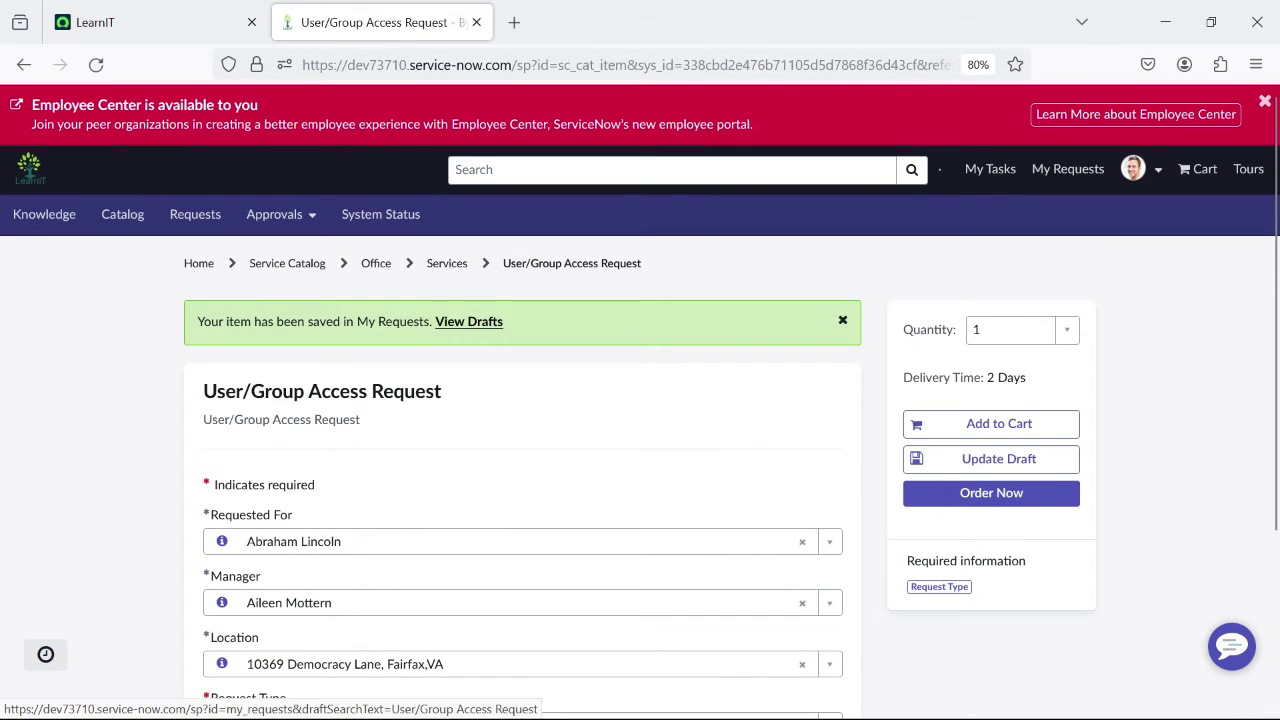
Reopen the User/Group Access Request draft from the Drafts list
{"action": "left_click", "coordinate": [469, 321]}
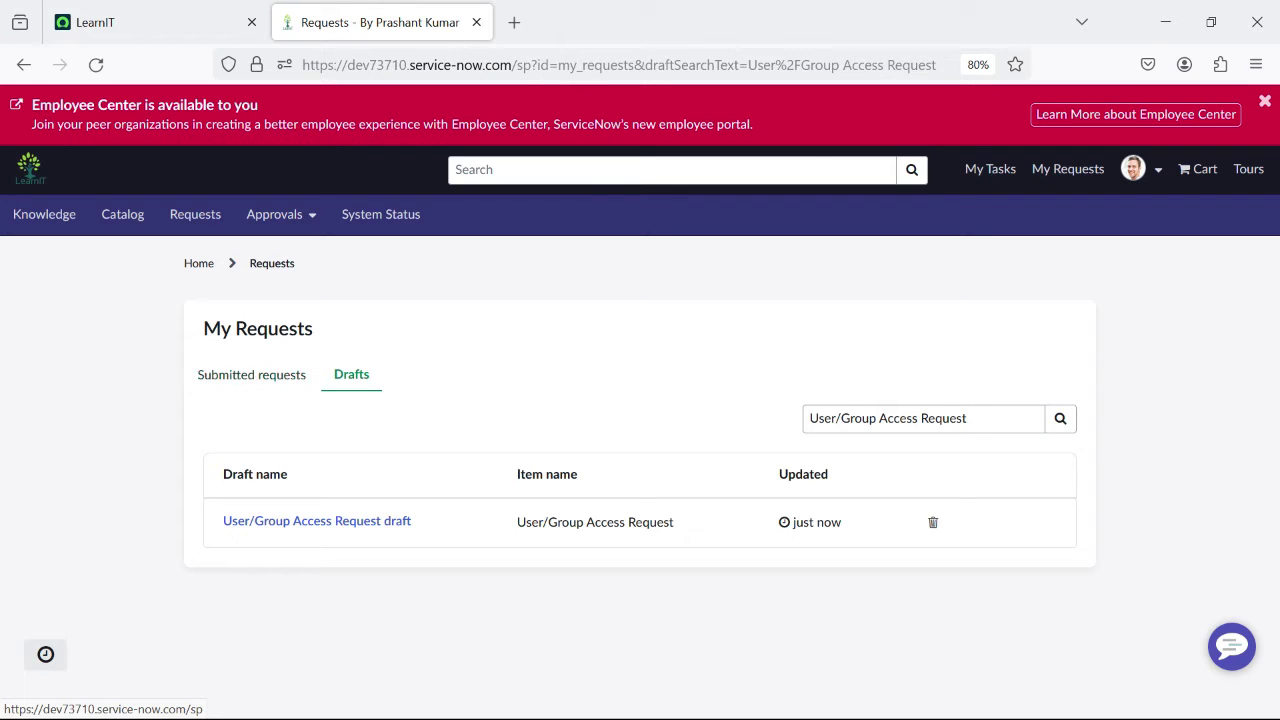
{"action": "left_click", "coordinate": [317, 521]}
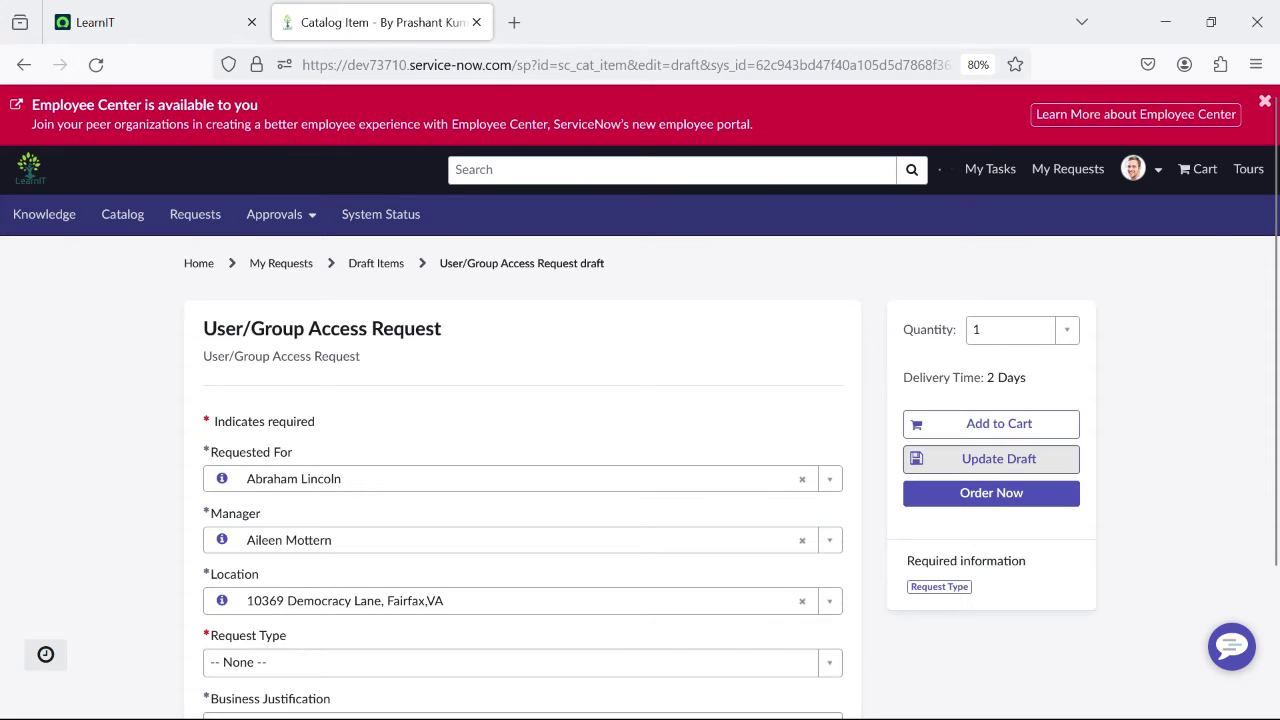
{"action": "scroll", "coordinate": [640, 407], "scroll_direction": "down", "scroll_amount": 3}
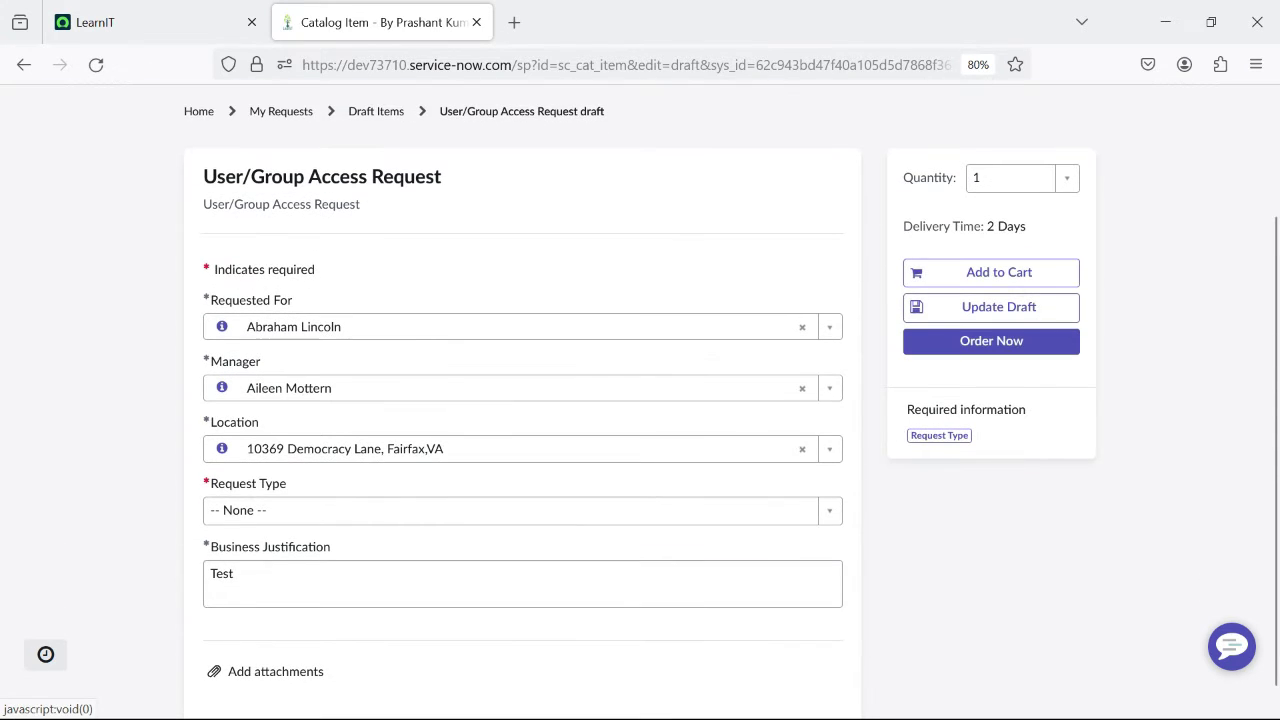
Replace the Business Justification with 'My business Justification'
{"action": "left_click", "coordinate": [522, 584]}
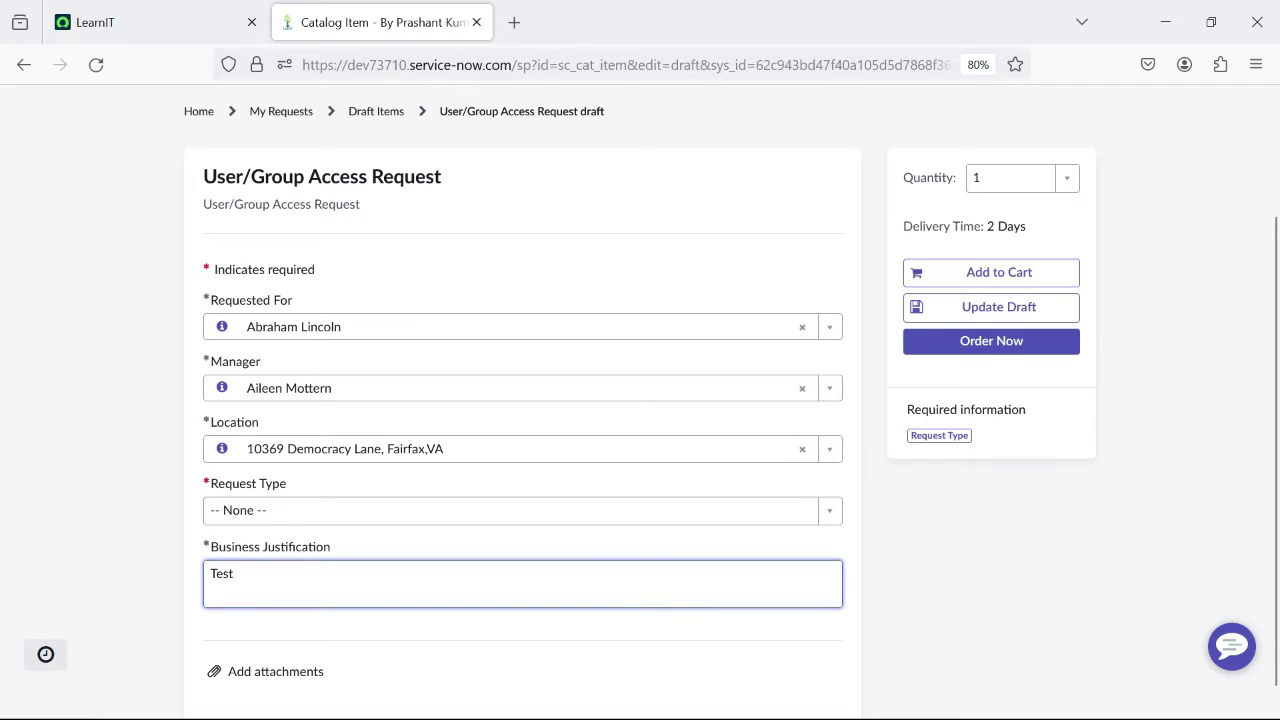
{"action": "type", "text": "ing"}
{"action": "key", "text": "BackSpace"}
{"action": "key", "text": "BackSpace"}
{"action": "key", "text": "BackSpace"}
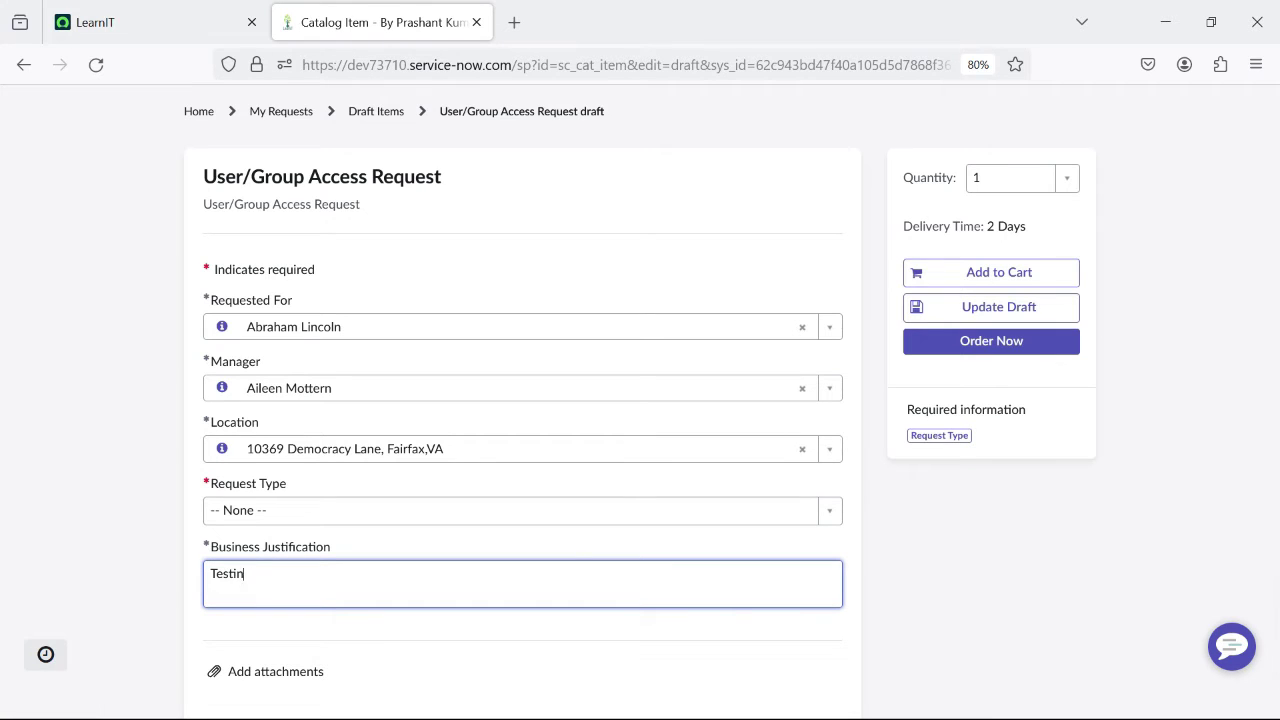
{"action": "key", "text": "BackSpace"}
{"action": "key", "text": "BackSpace"}
{"action": "key", "text": "BackSpace"}
{"action": "key", "text": "BackSpace"}
{"action": "type", "text": "My business Justification"}
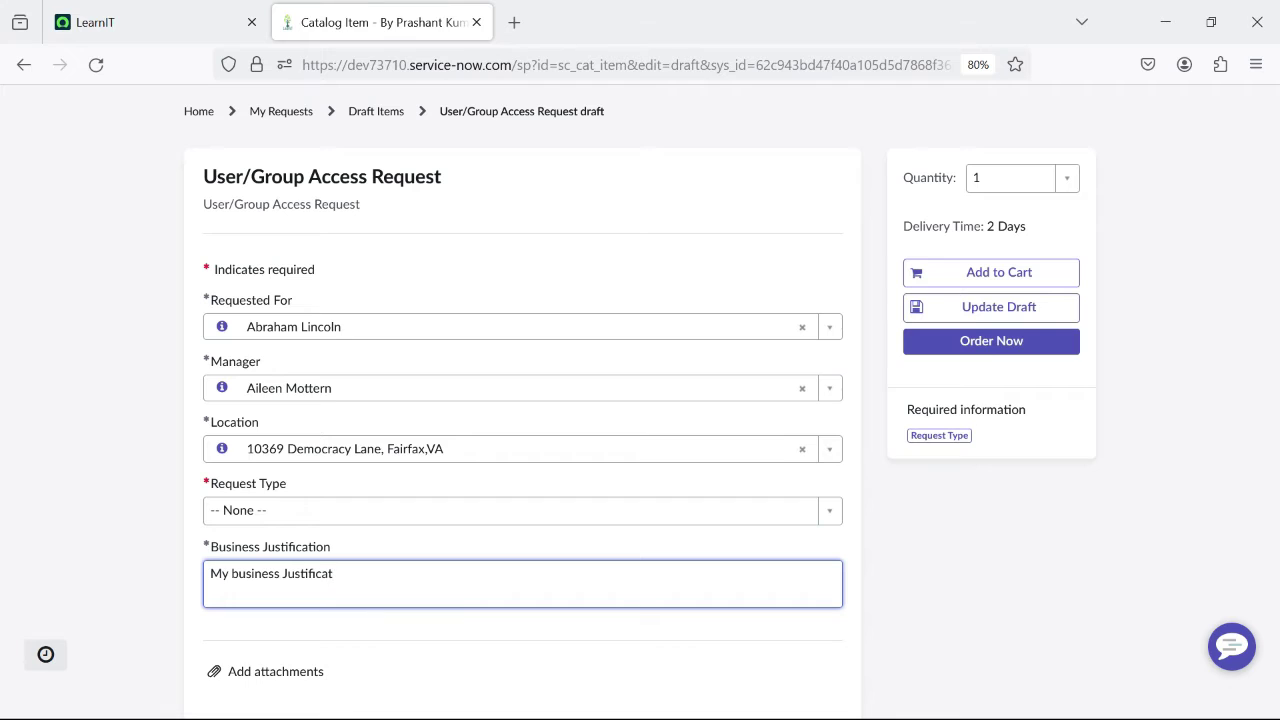
Set Request Type to User Provision and User Role to 'role_test'
{"action": "left_click", "coordinate": [510, 510]}
{"action": "left_click", "coordinate": [251, 588]}
{"action": "left_click", "coordinate": [522, 574]}
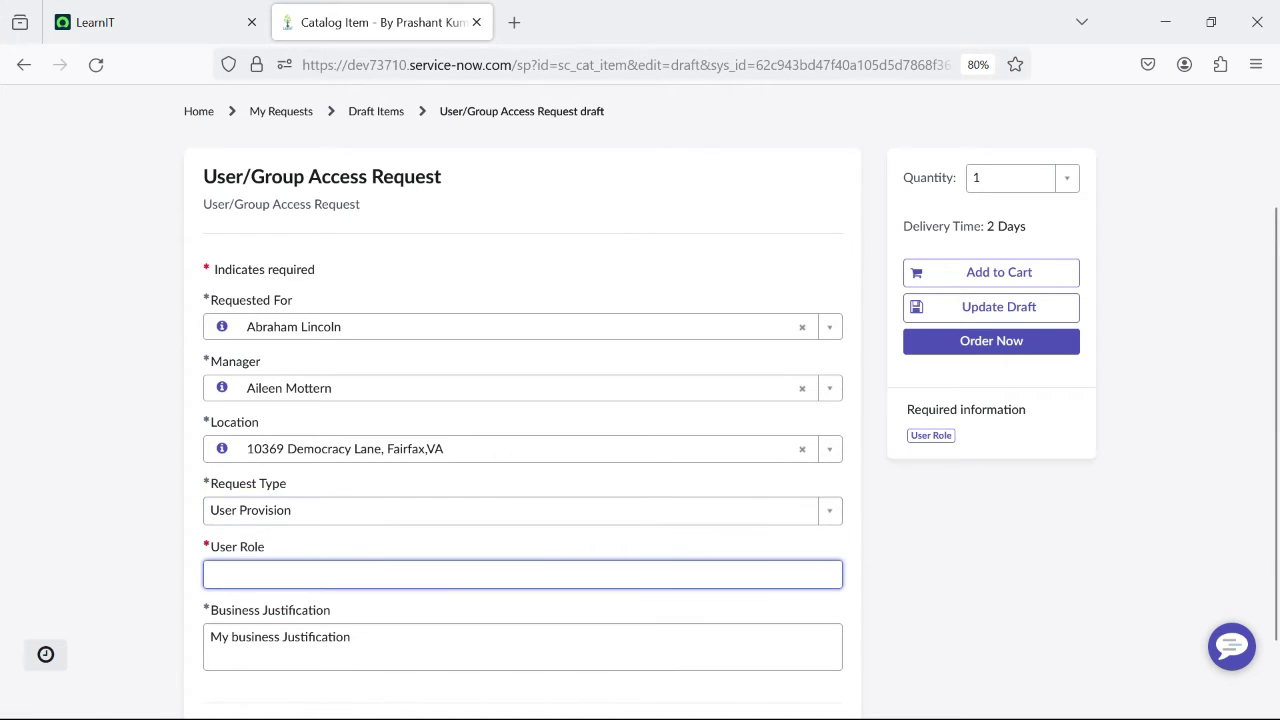
{"action": "key", "text": "BackSpace"}
{"action": "key", "text": "BackSpace"}
{"action": "type", "text": "r"}
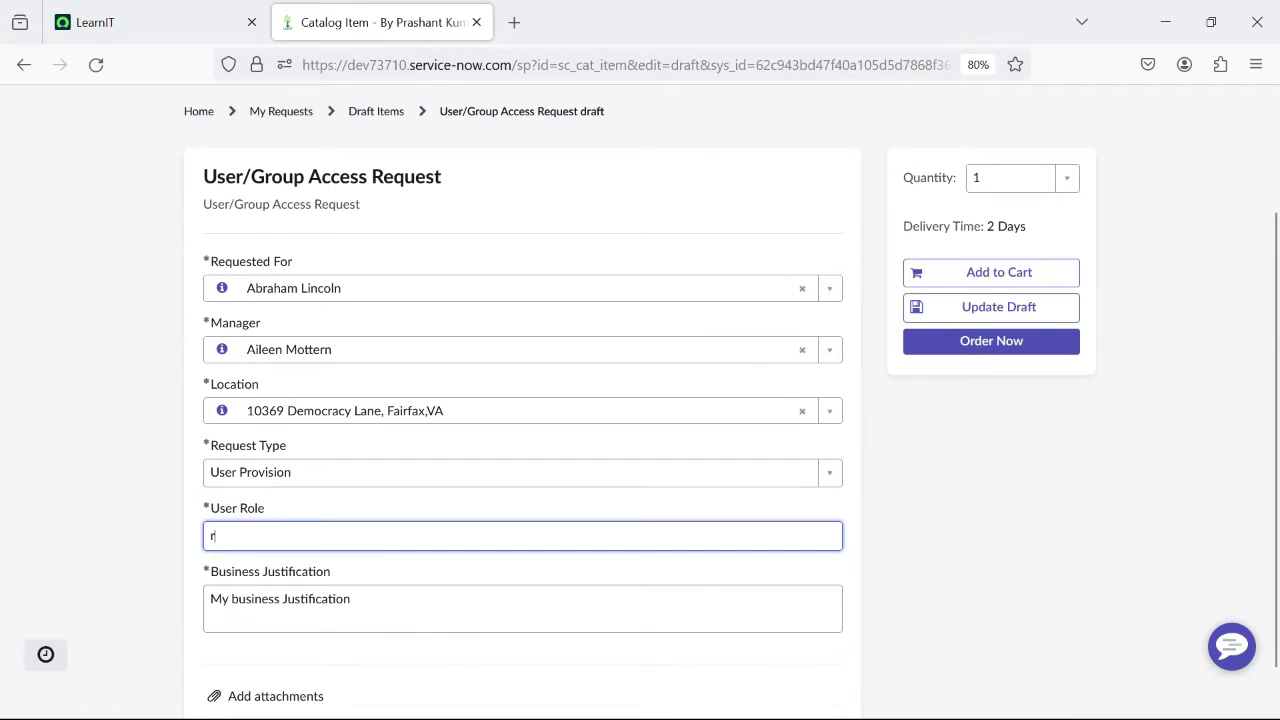
{"action": "type", "text": "ole_test"}
{"action": "scroll", "coordinate": [640, 400], "scroll_direction": "up", "scroll_amount": 2}
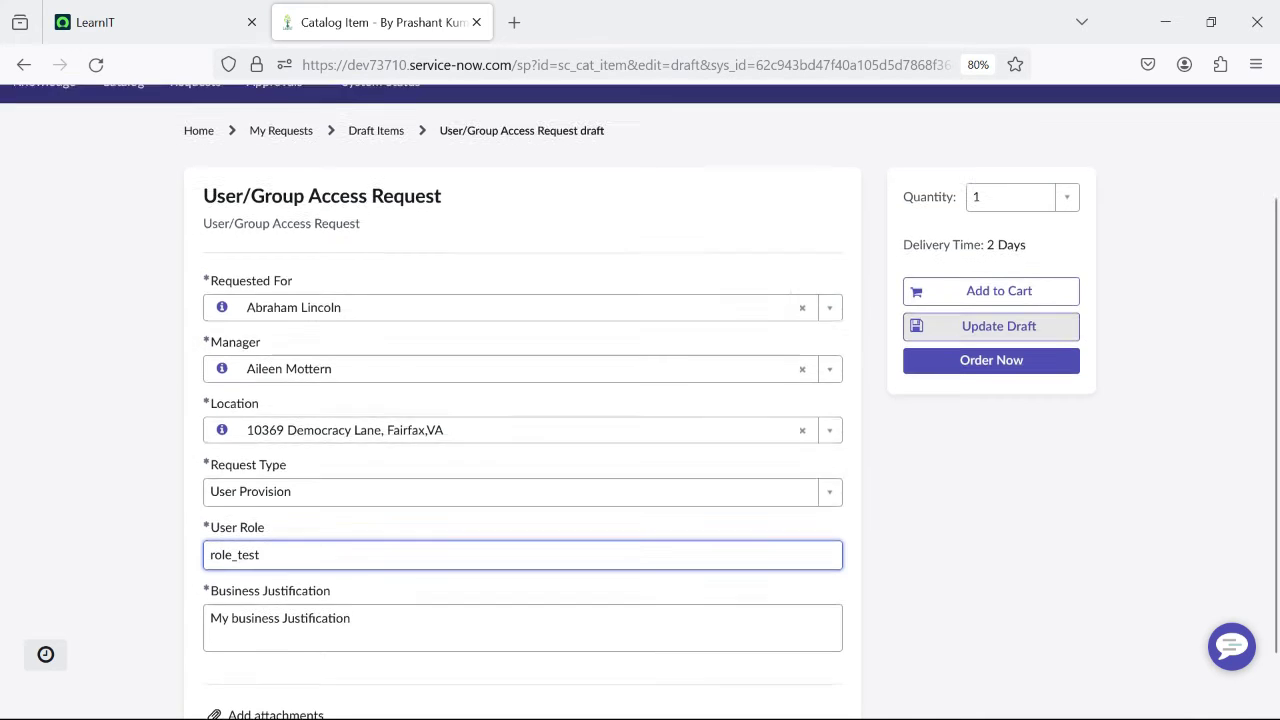
Update the draft with the edited fields
{"action": "left_click", "coordinate": [999, 382]}
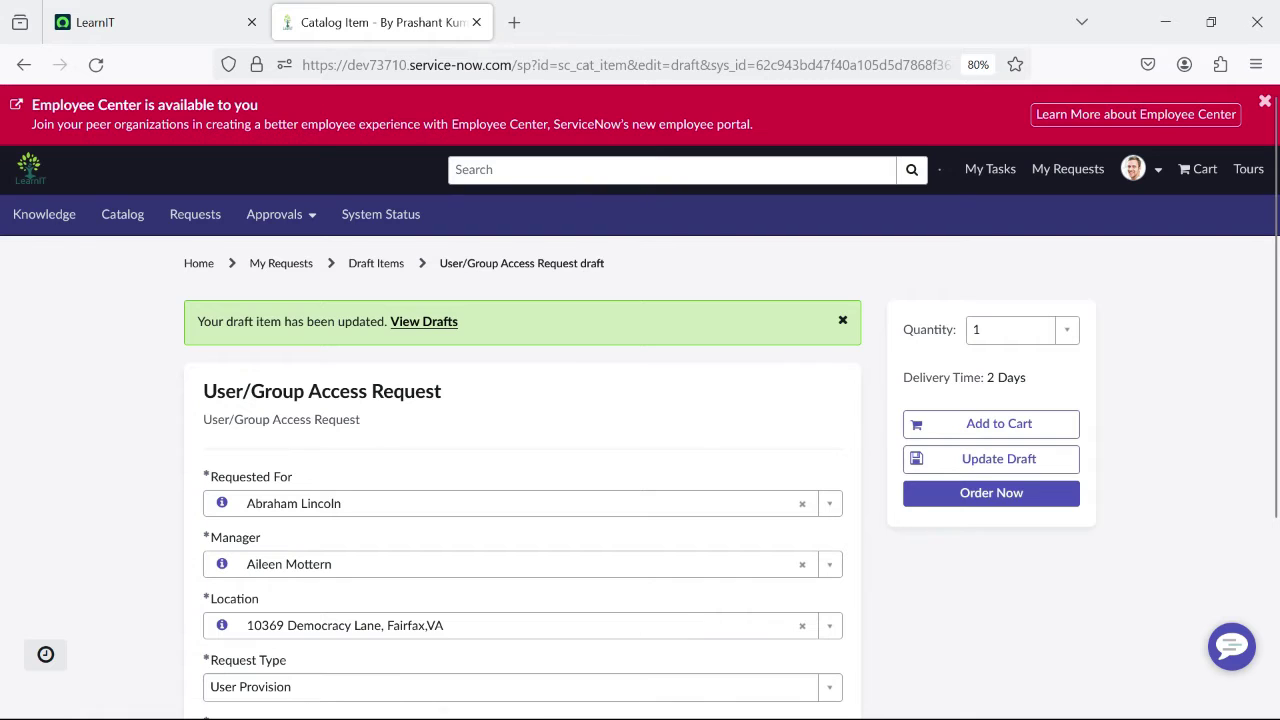
{"action": "scroll", "coordinate": [640, 400], "scroll_direction": "down", "scroll_amount": 2}
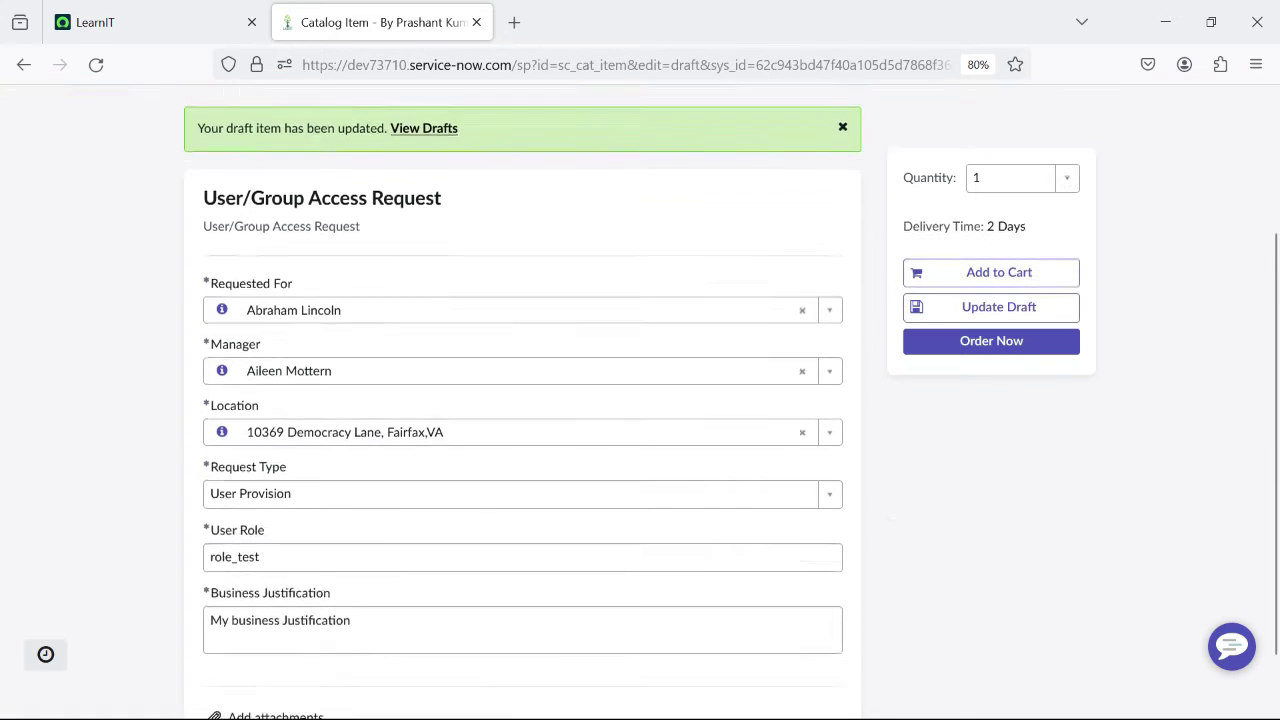
{"action": "scroll", "coordinate": [640, 400], "scroll_direction": "down", "scroll_amount": 1}
Order the access request and confirm checkout
{"action": "scroll", "coordinate": [640, 400], "scroll_direction": "up", "scroll_amount": 3}
{"action": "scroll", "coordinate": [640, 400], "scroll_direction": "down", "scroll_amount": 3}
{"action": "scroll", "coordinate": [640, 400], "scroll_direction": "up", "scroll_amount": 3}
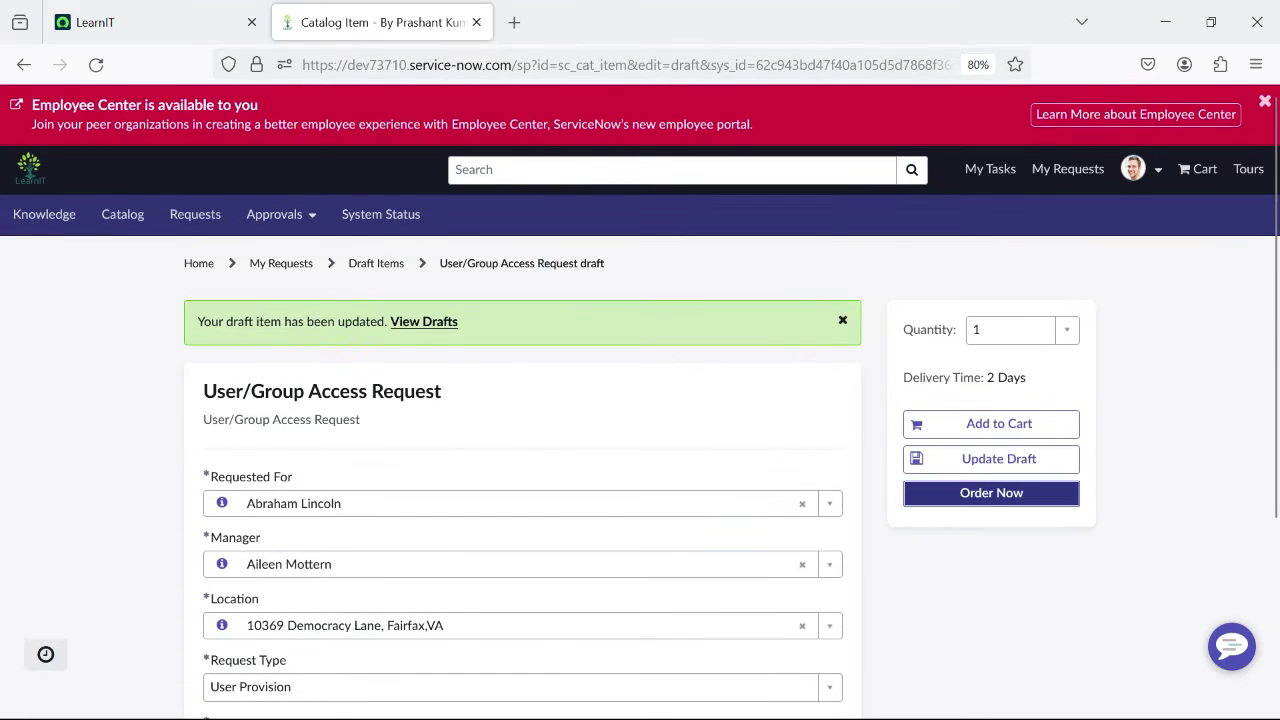
{"action": "left_click", "coordinate": [991, 492]}
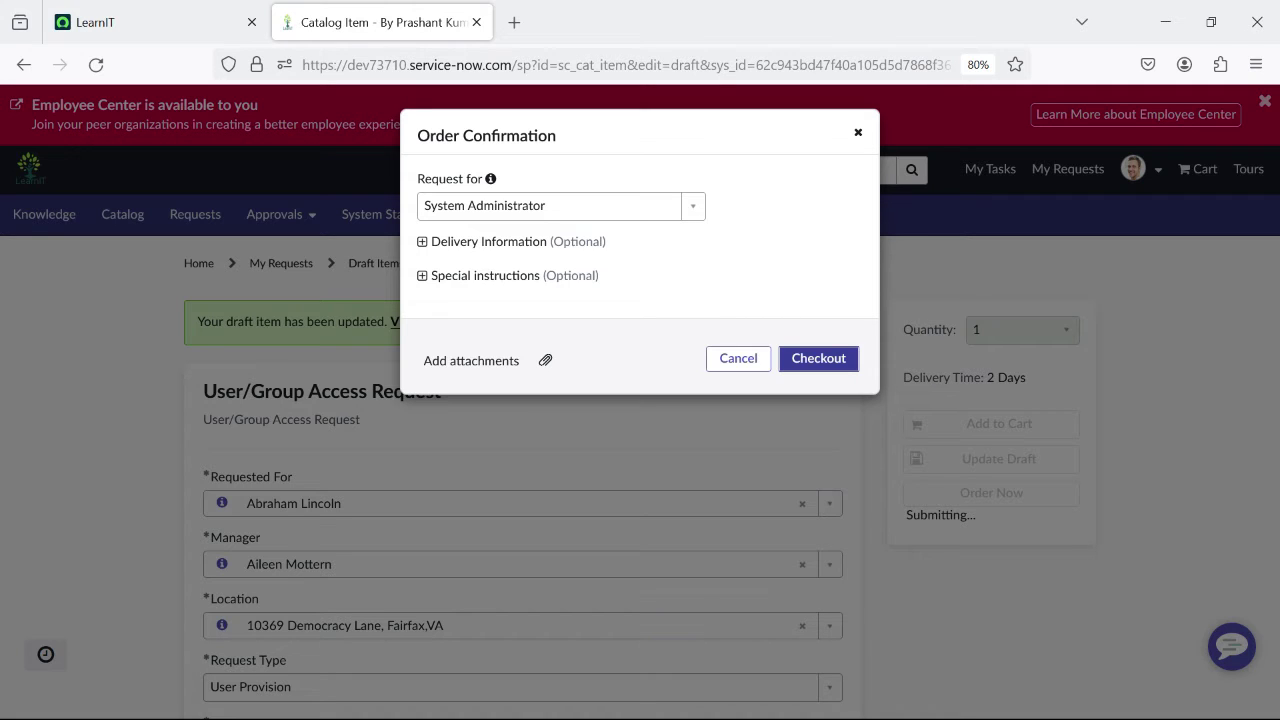
{"action": "key", "text": "Return"}
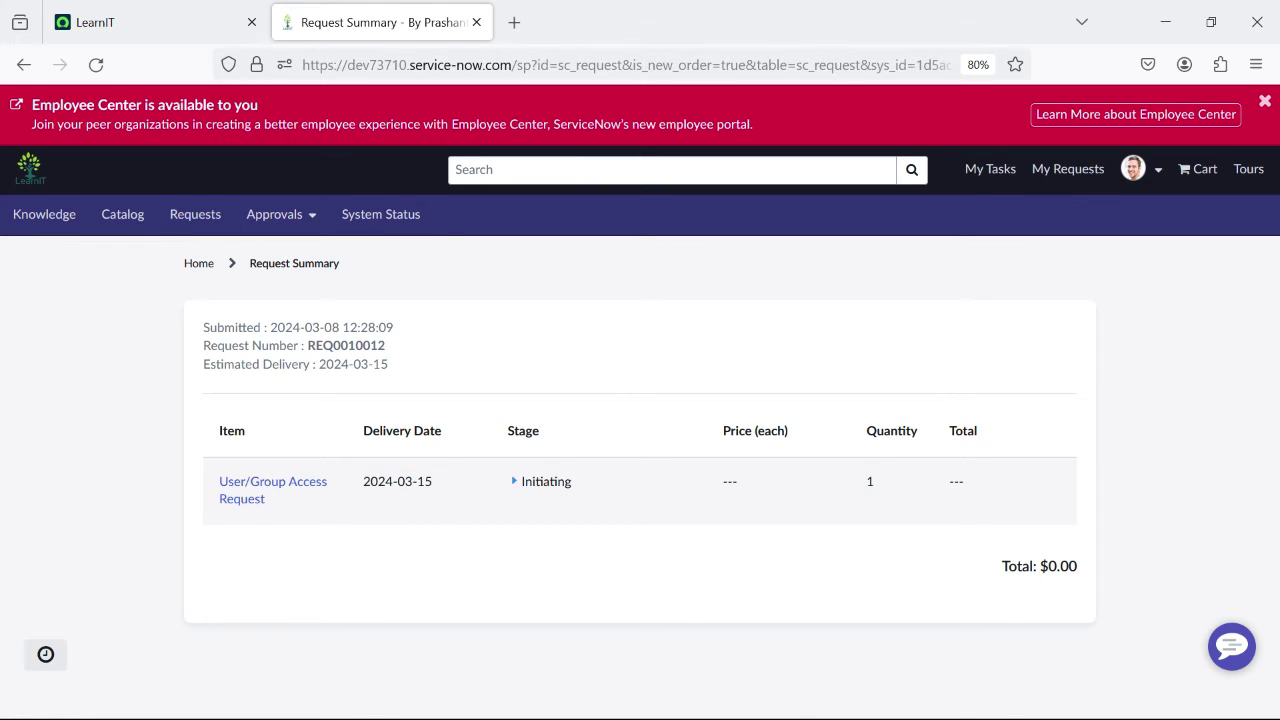
Confirm the new request in the portal, reopen the item, and return to the LearnIT admin tab
{"action": "left_click", "coordinate": [150, 22]}
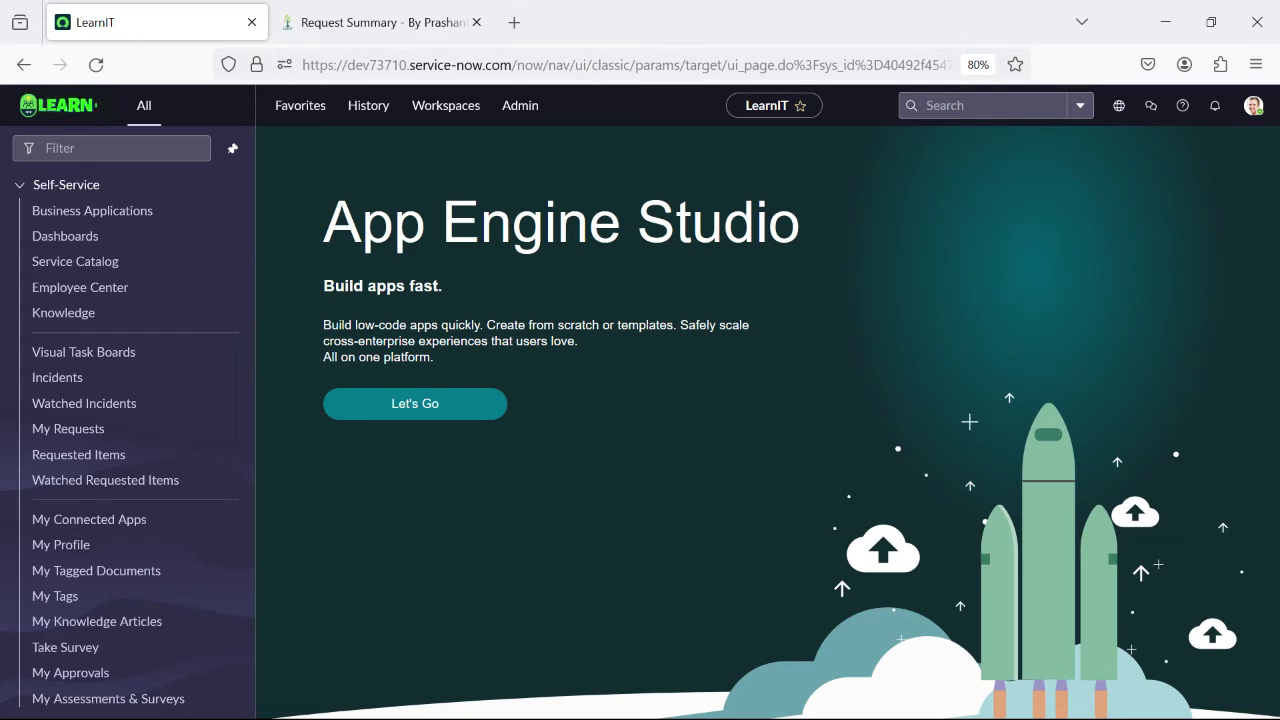
{"action": "left_click", "coordinate": [380, 22]}
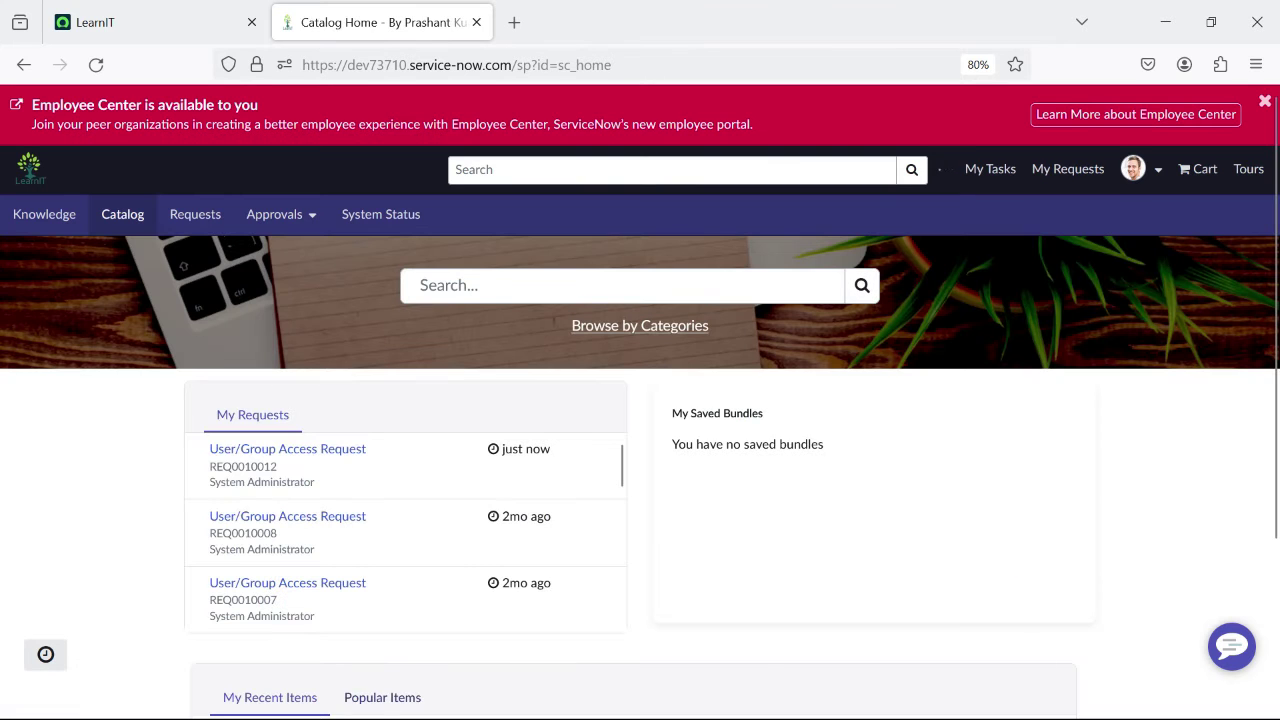
{"action": "scroll", "coordinate": [640, 400], "scroll_direction": "down", "scroll_amount": 4}
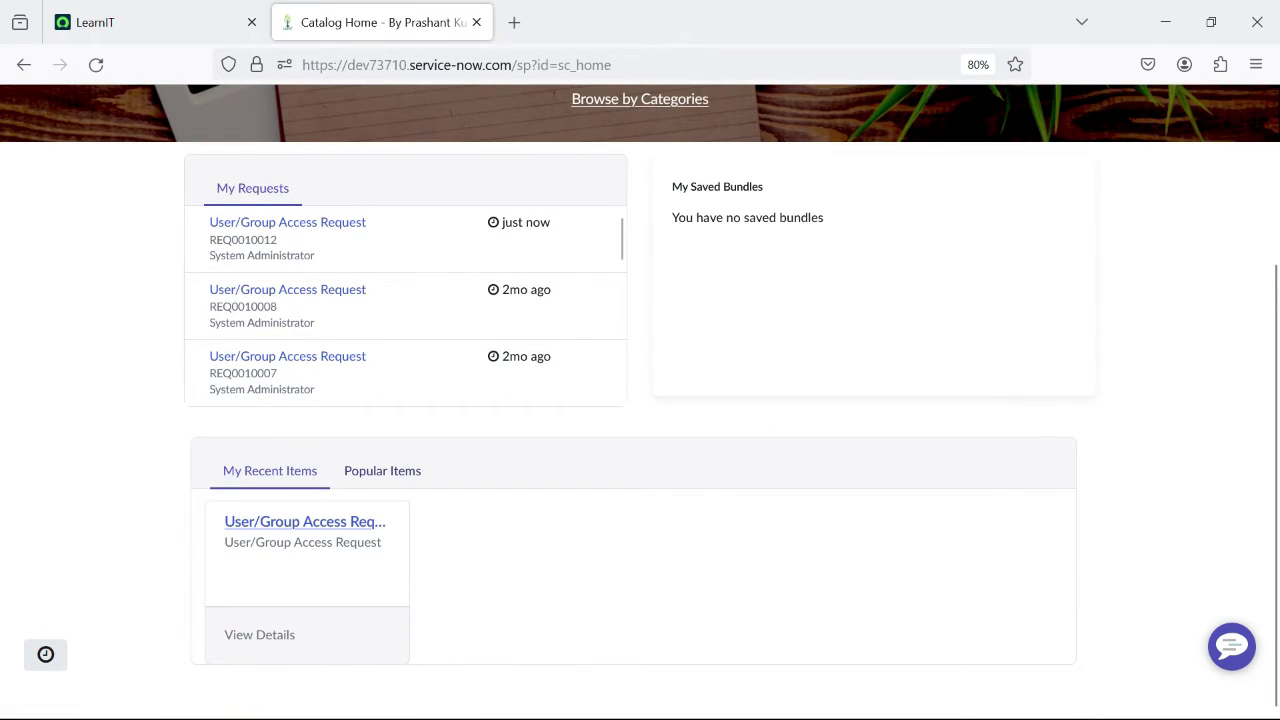
{"action": "scroll", "coordinate": [640, 400], "scroll_direction": "up", "scroll_amount": 4}
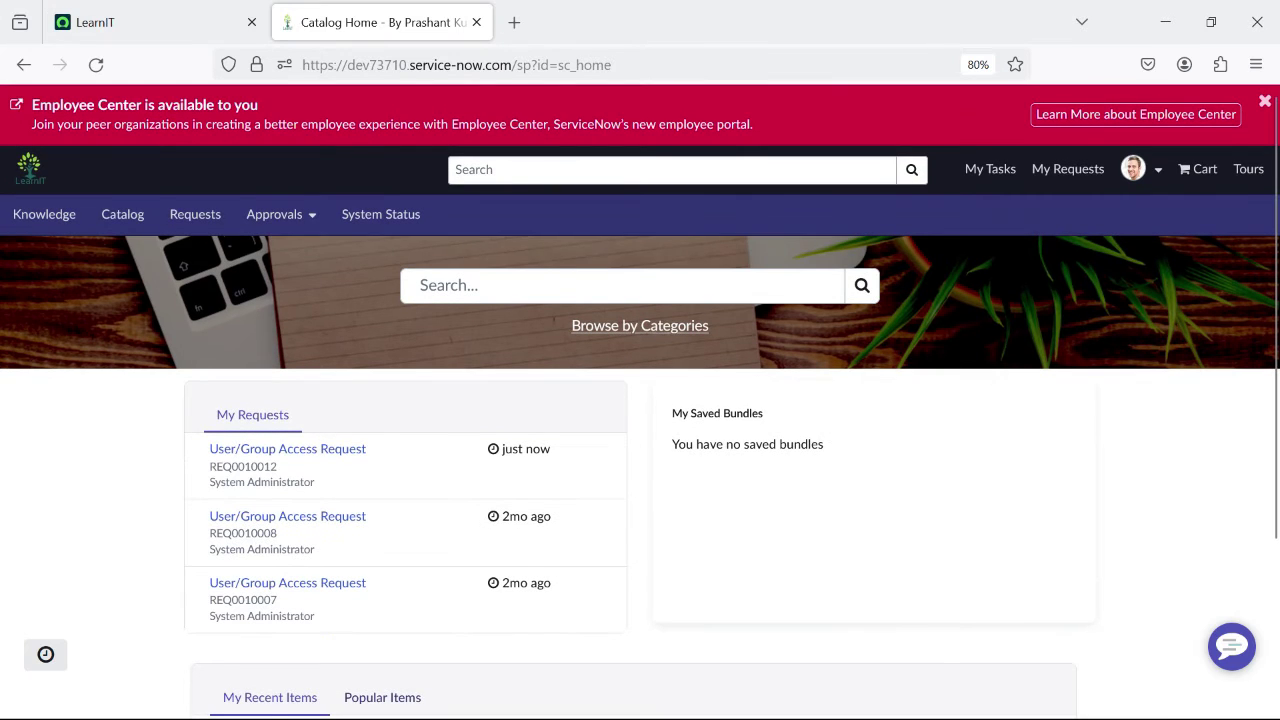
{"action": "scroll", "coordinate": [300, 520], "scroll_direction": "down", "scroll_amount": 4}
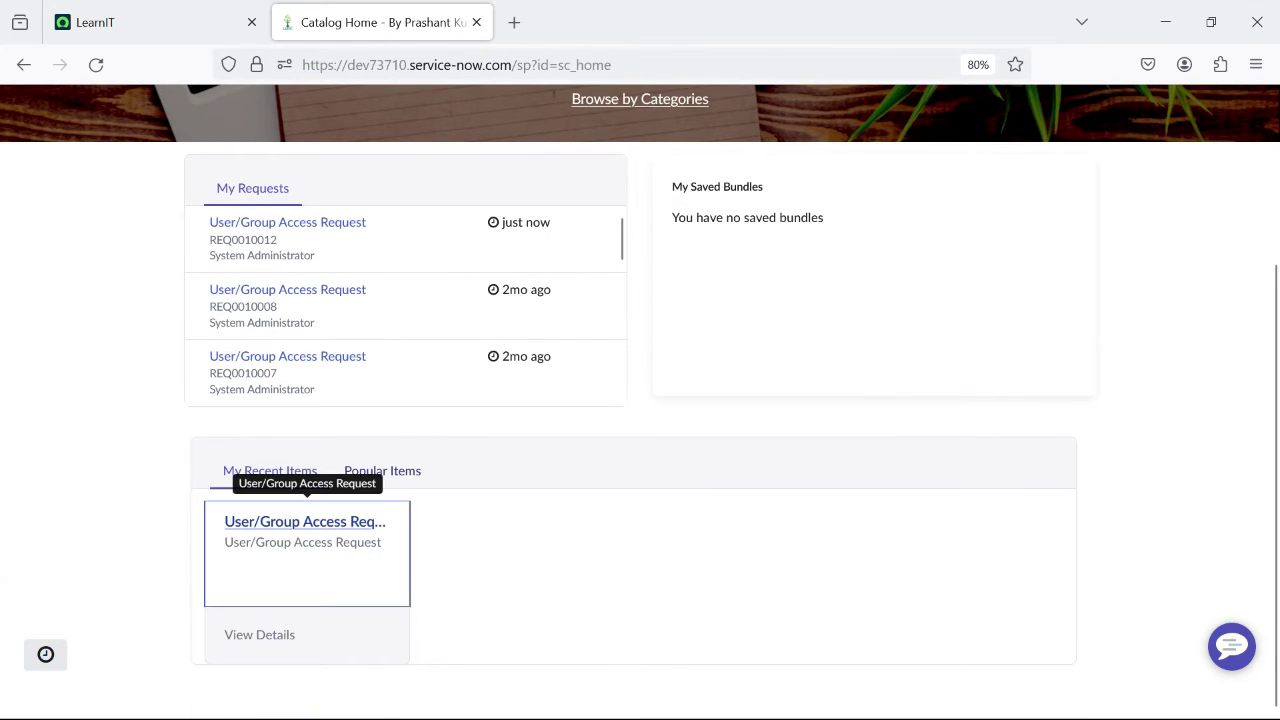
{"action": "left_click", "coordinate": [300, 530]}
{"action": "left_click", "coordinate": [150, 22]}
{"action": "left_click", "coordinate": [110, 148]}
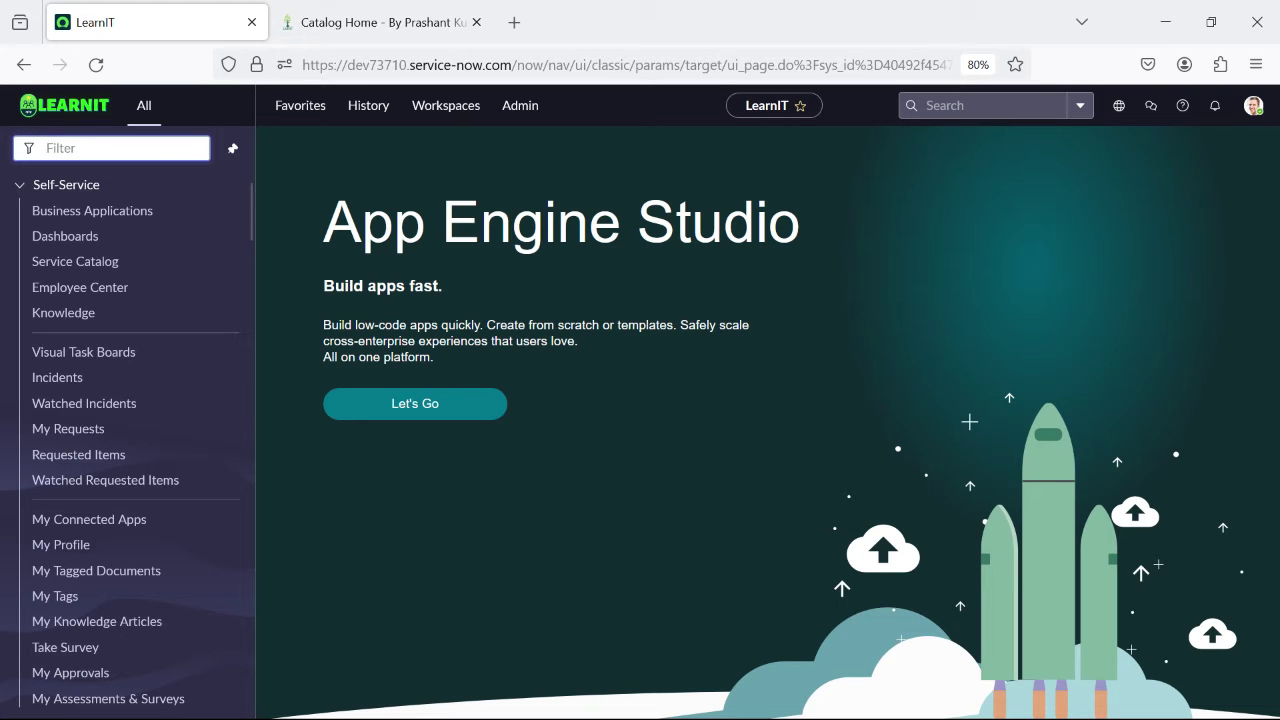
Open Catalog UI Policies via 'catalog ui' and filter the Catalog item column by 'user/gr'
{"action": "type", "text": "catalo"}
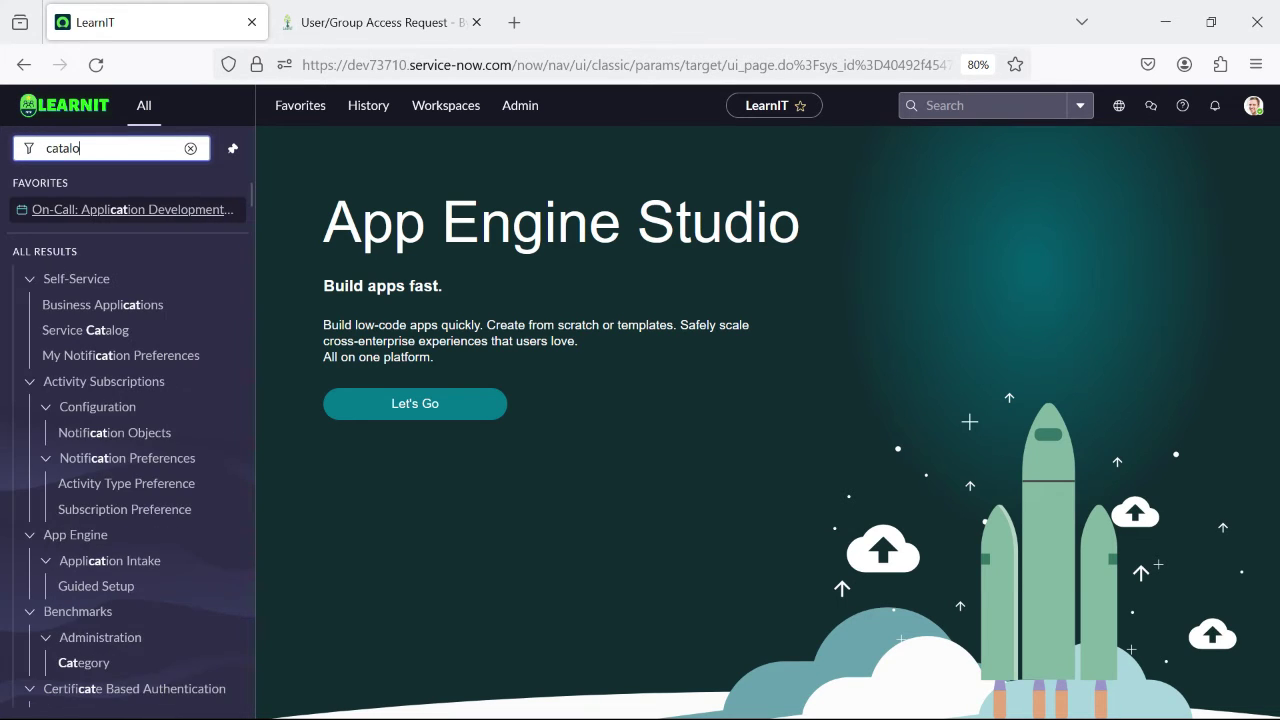
{"action": "type", "text": "g ui"}
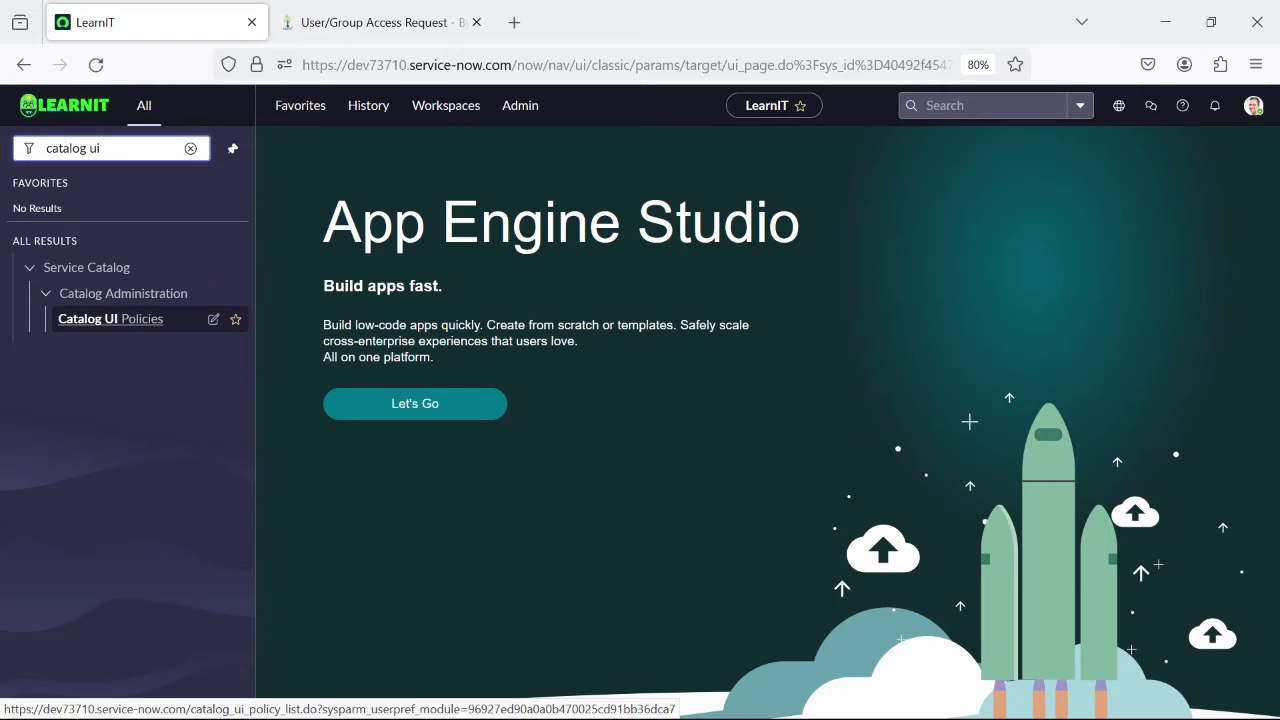
{"action": "left_click", "coordinate": [110, 319]}
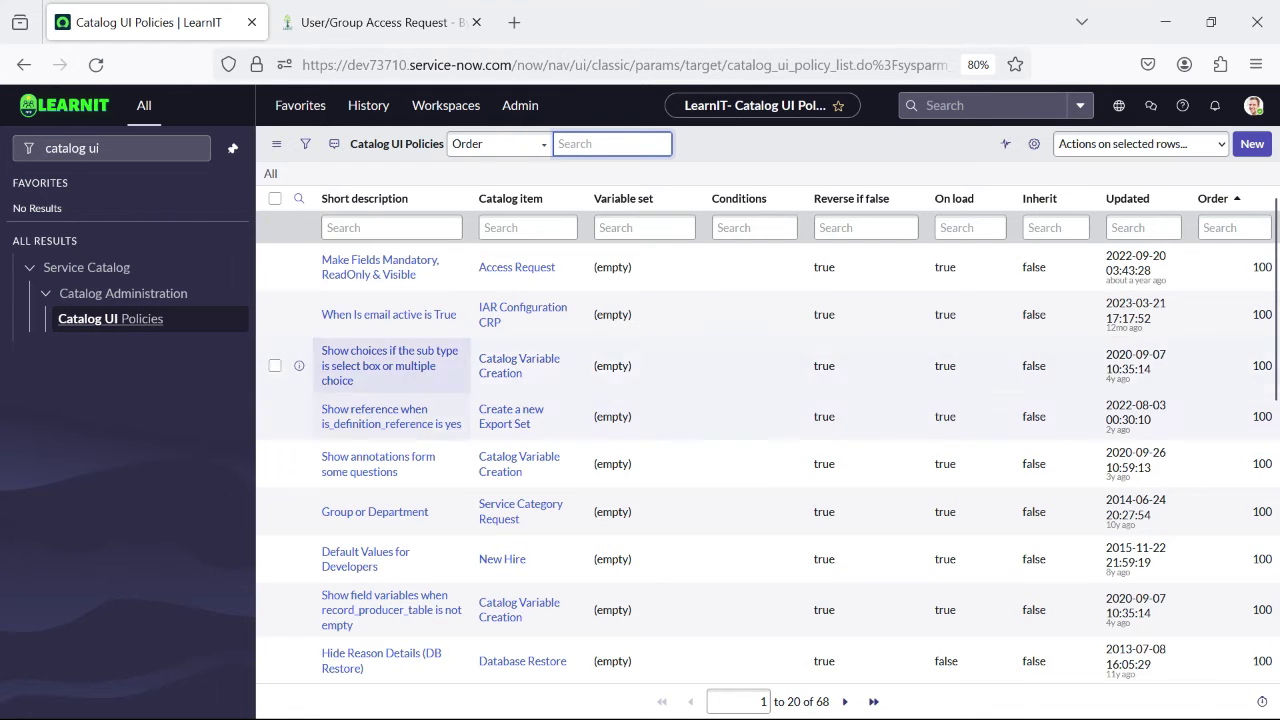
{"action": "left_click", "coordinate": [527, 227]}
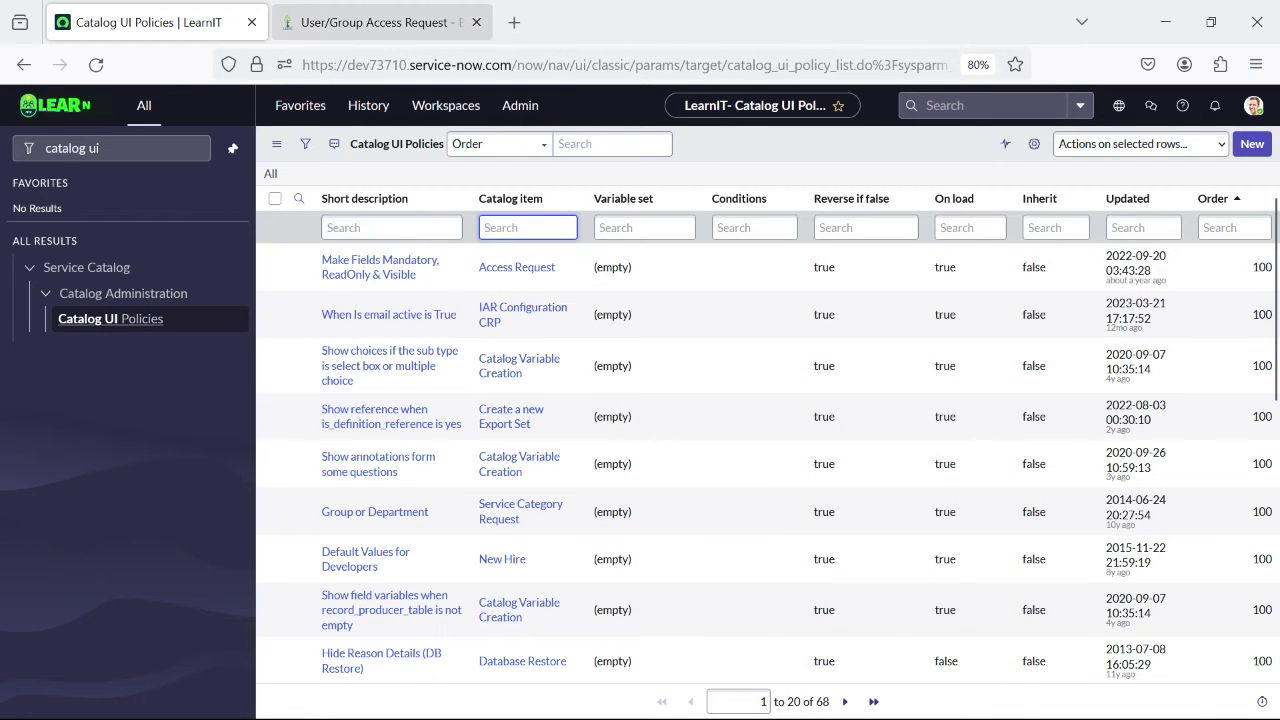
{"action": "type", "text": "user"}
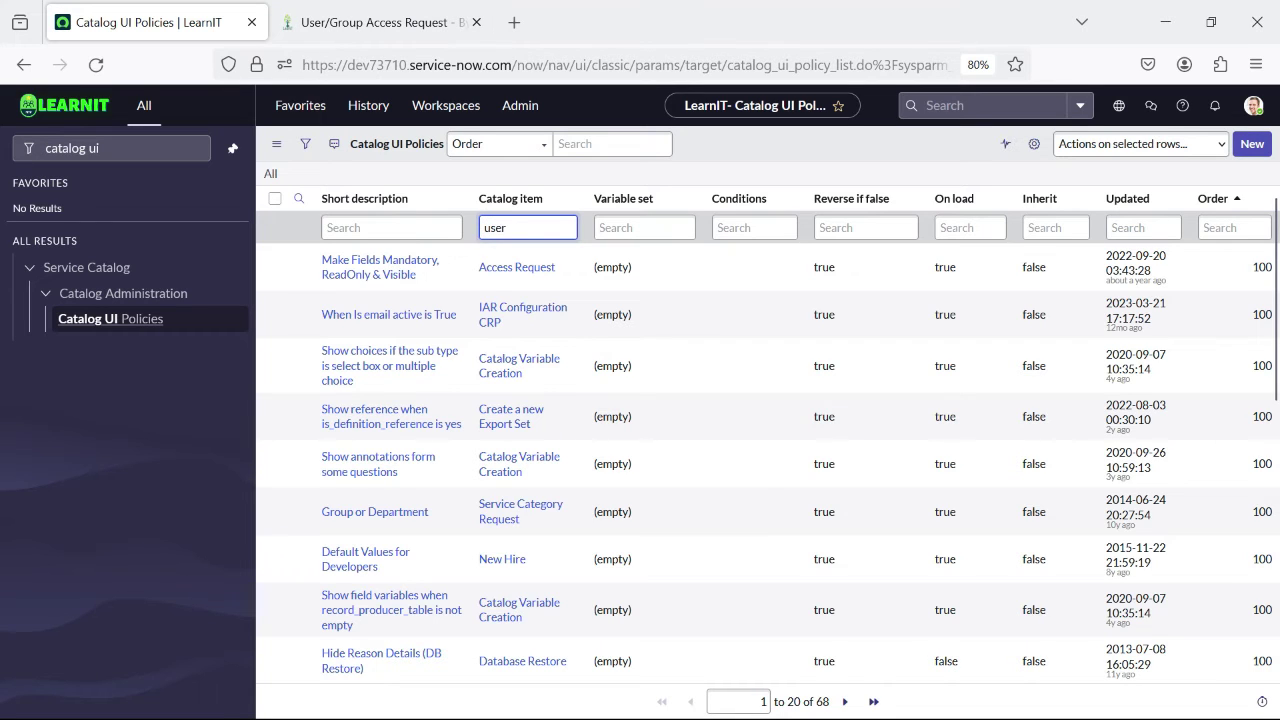
{"action": "type", "text": "/gr"}
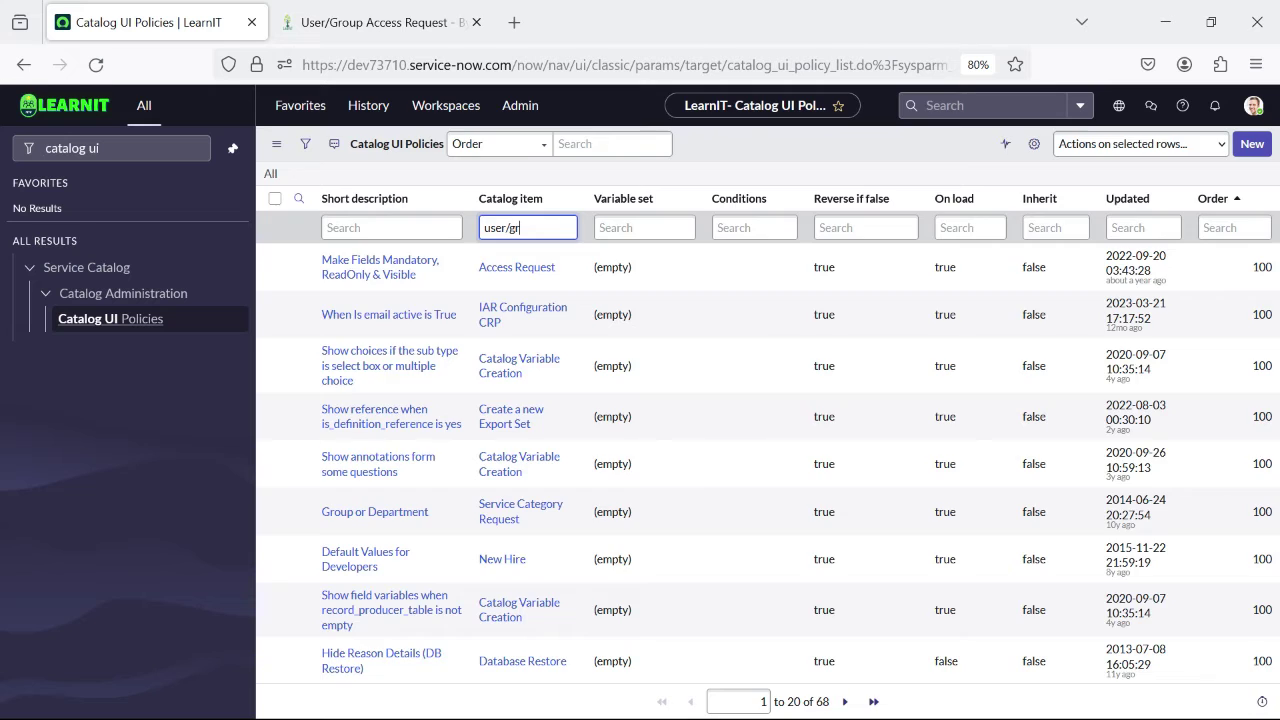
{"action": "key", "text": "Return"}
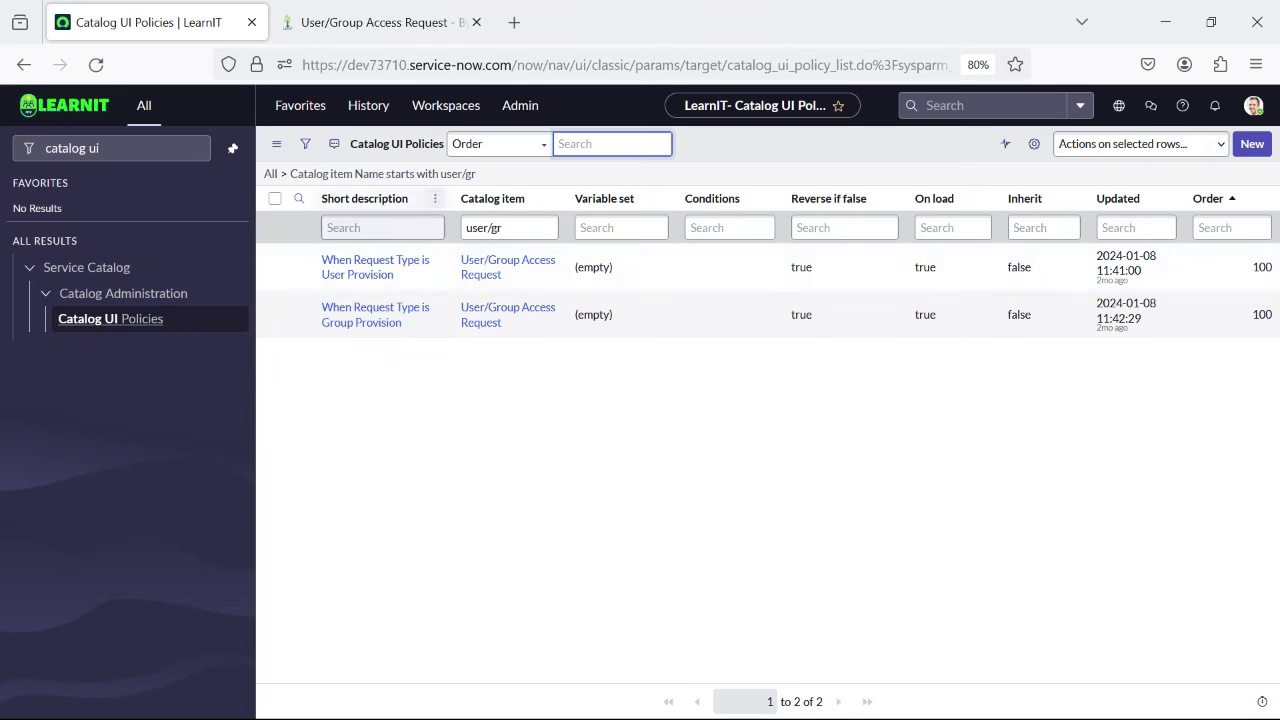
{"action": "left_click", "coordinate": [1252, 144]}
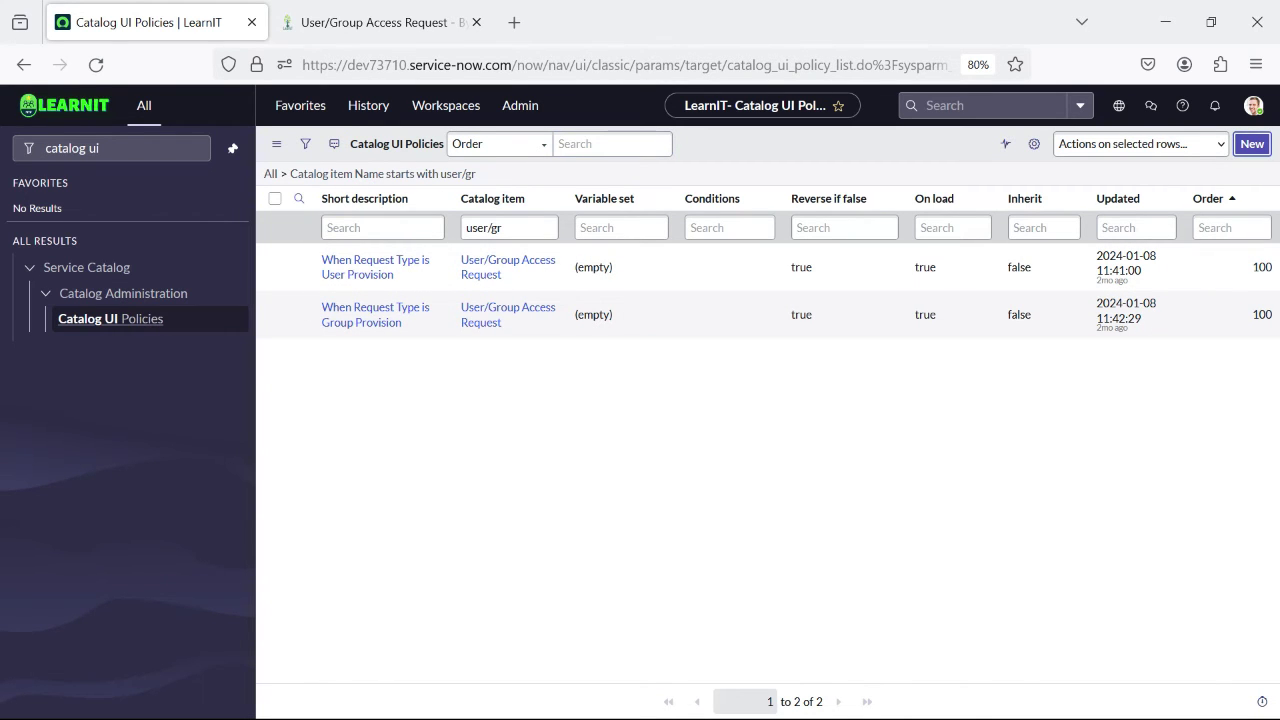
Target User/Group Access Request with short description 'Test for Set Value & Field Message'
{"action": "key", "text": "ctrl+Tab"}
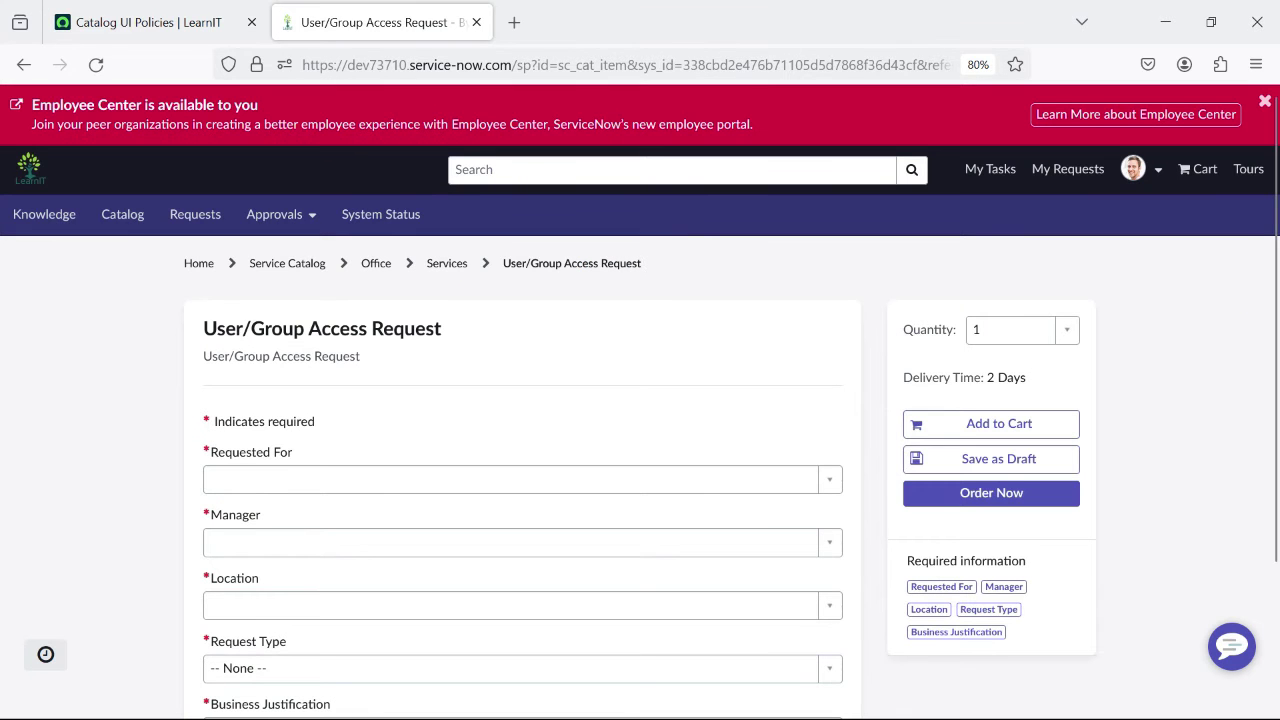
{"action": "key", "text": "ctrl+Tab"}
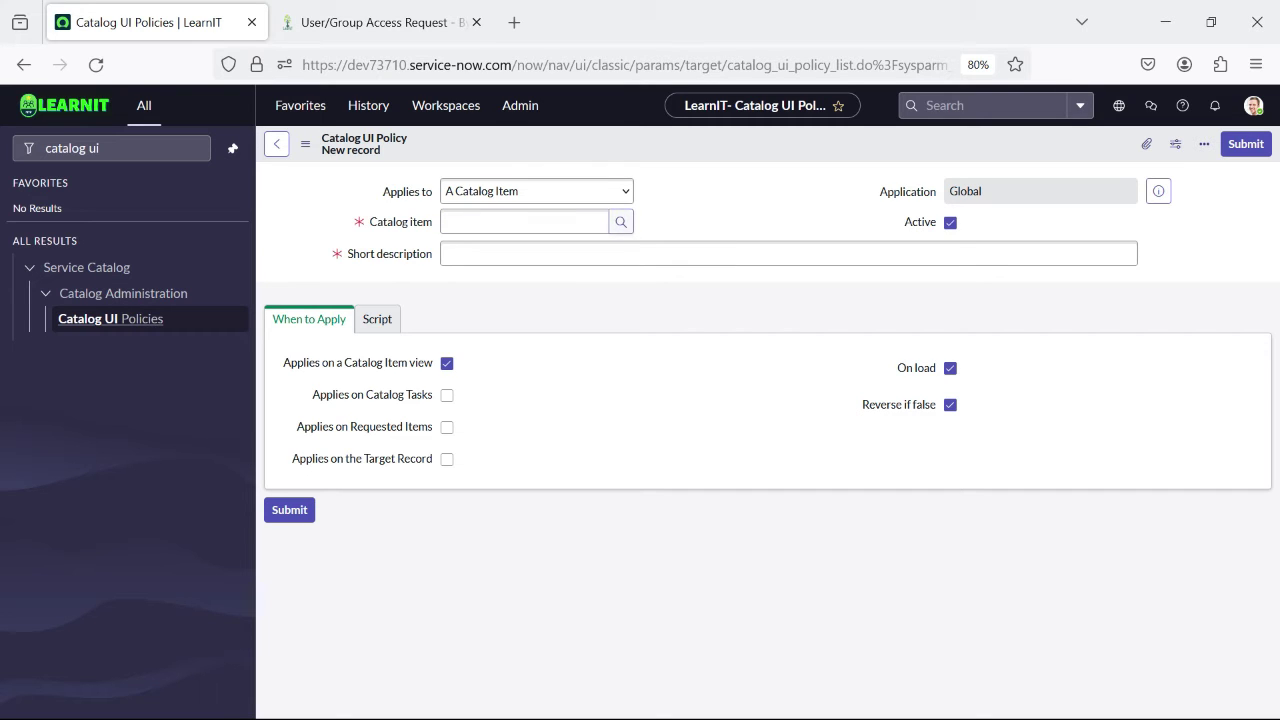
{"action": "left_click", "coordinate": [524, 221]}
{"action": "type", "text": "user"}
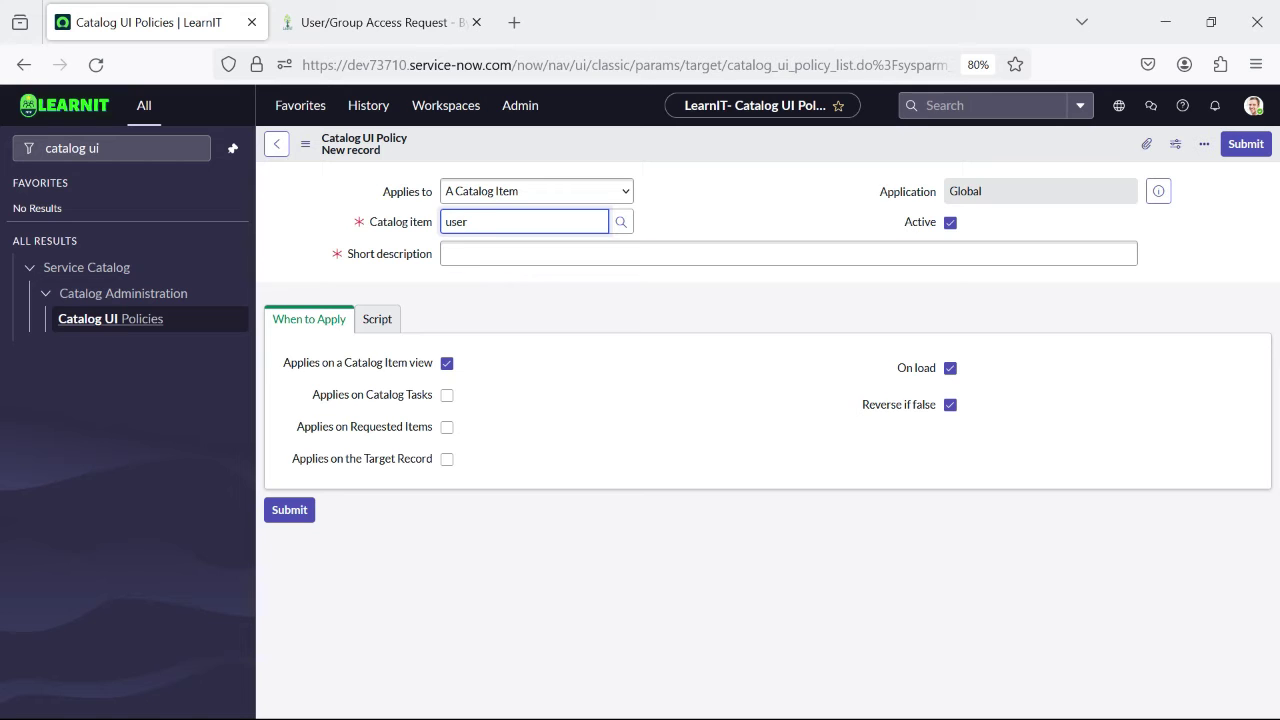
{"action": "type", "text": "/g"}
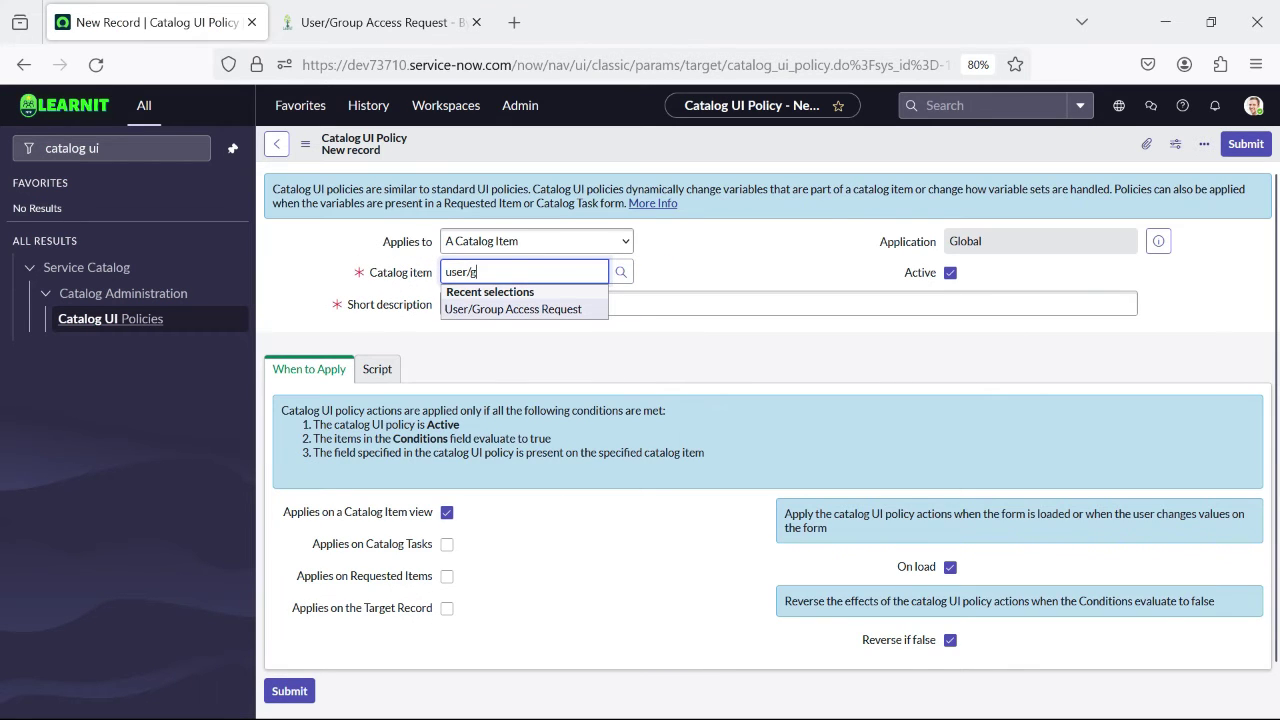
{"action": "key", "text": "Down"}
{"action": "key", "text": "Return"}
{"action": "key", "text": "Tab"}
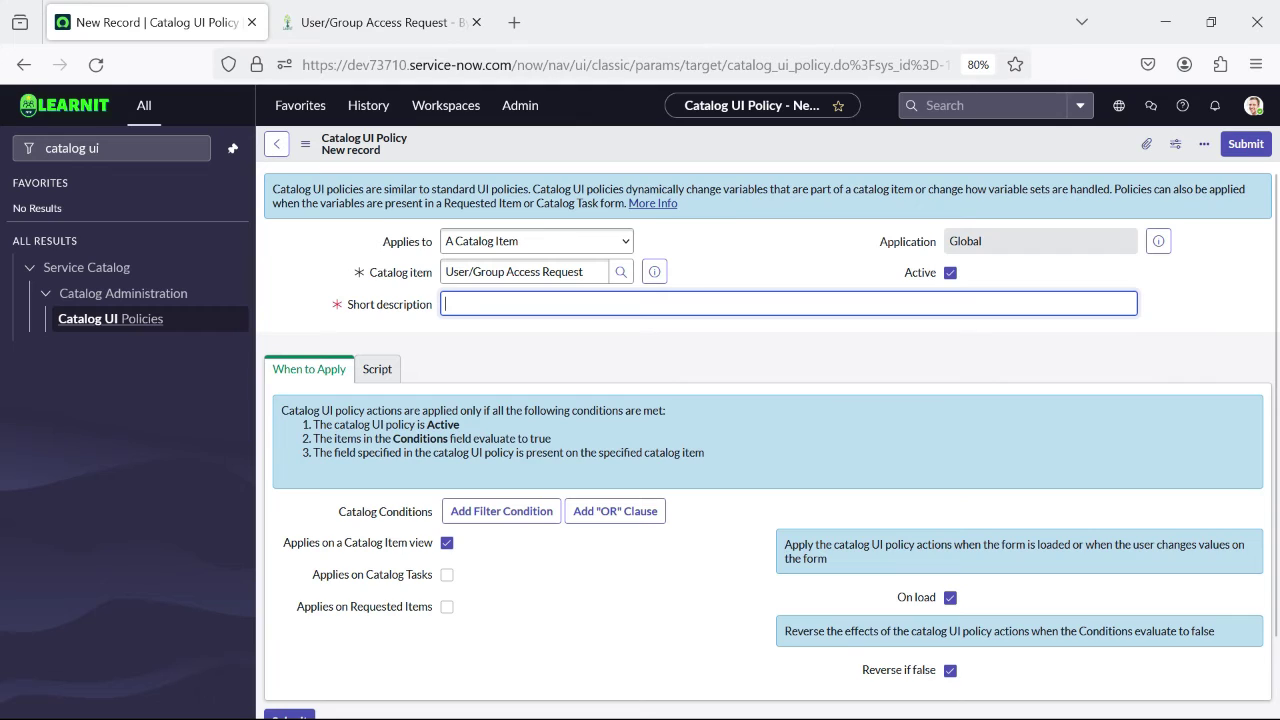
{"action": "type", "text": "Test"}
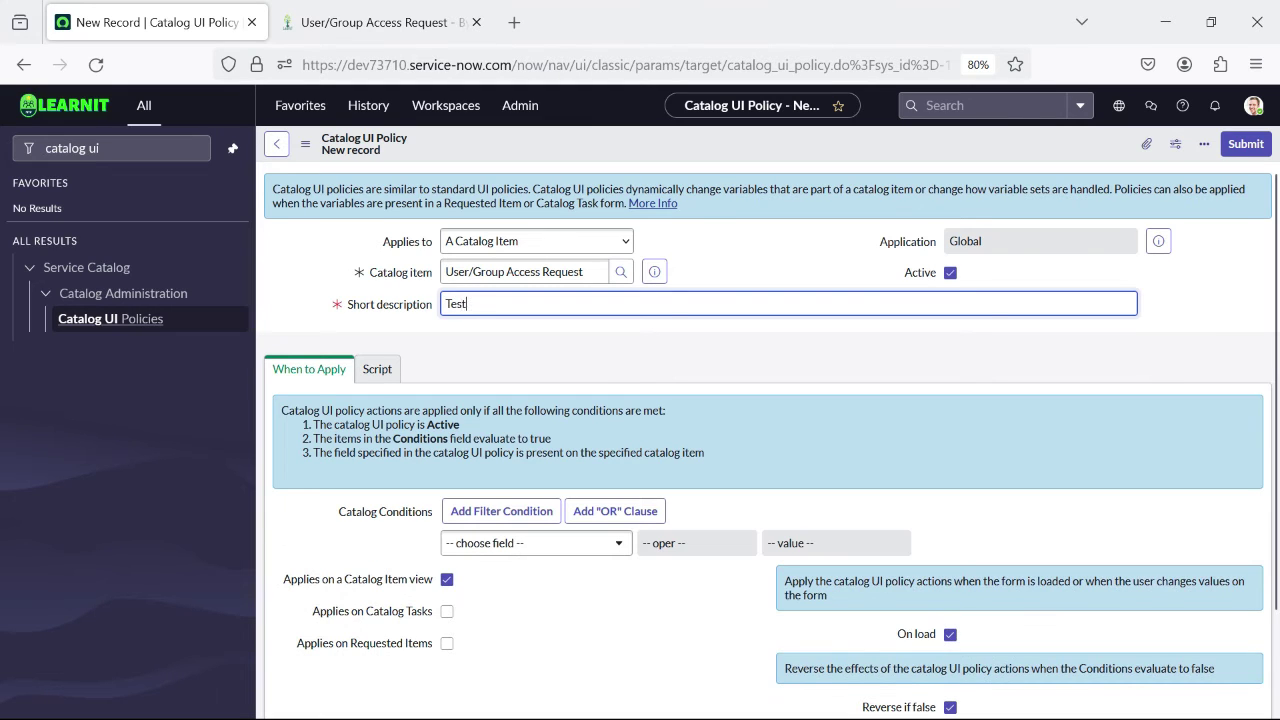
{"action": "type", "text": " for Set Value"}
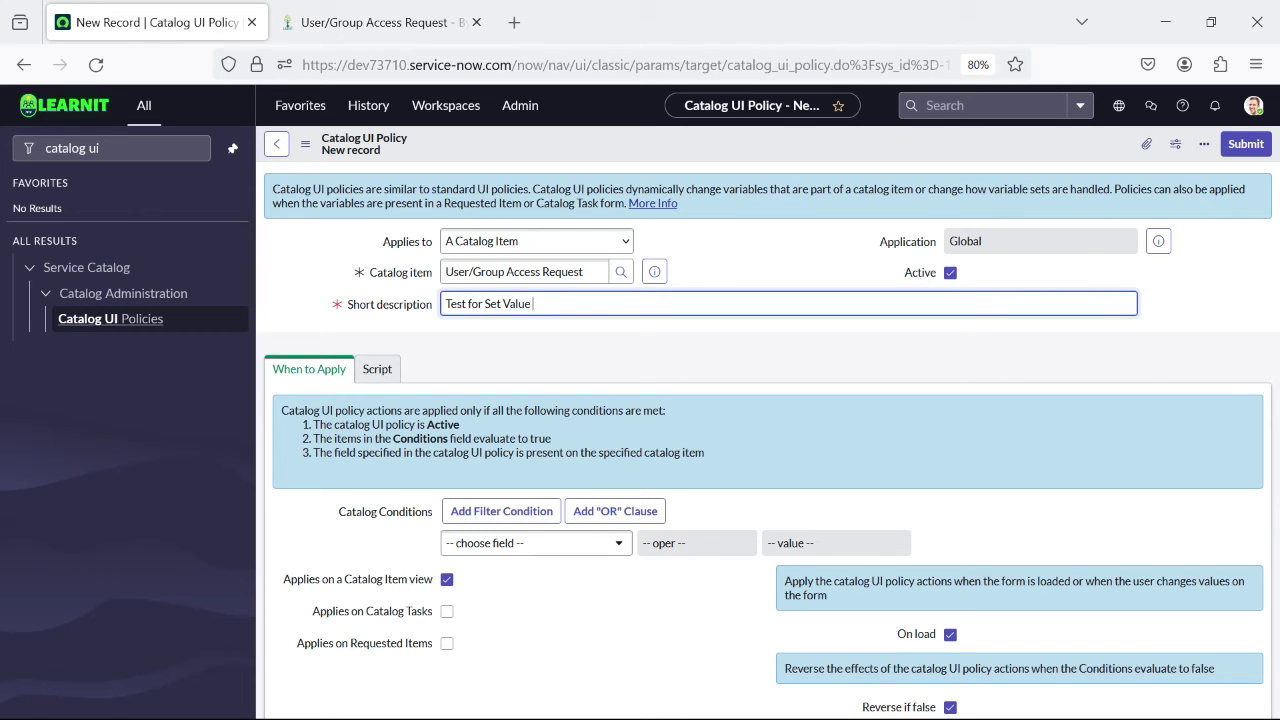
{"action": "type", "text": " & Fiel"}
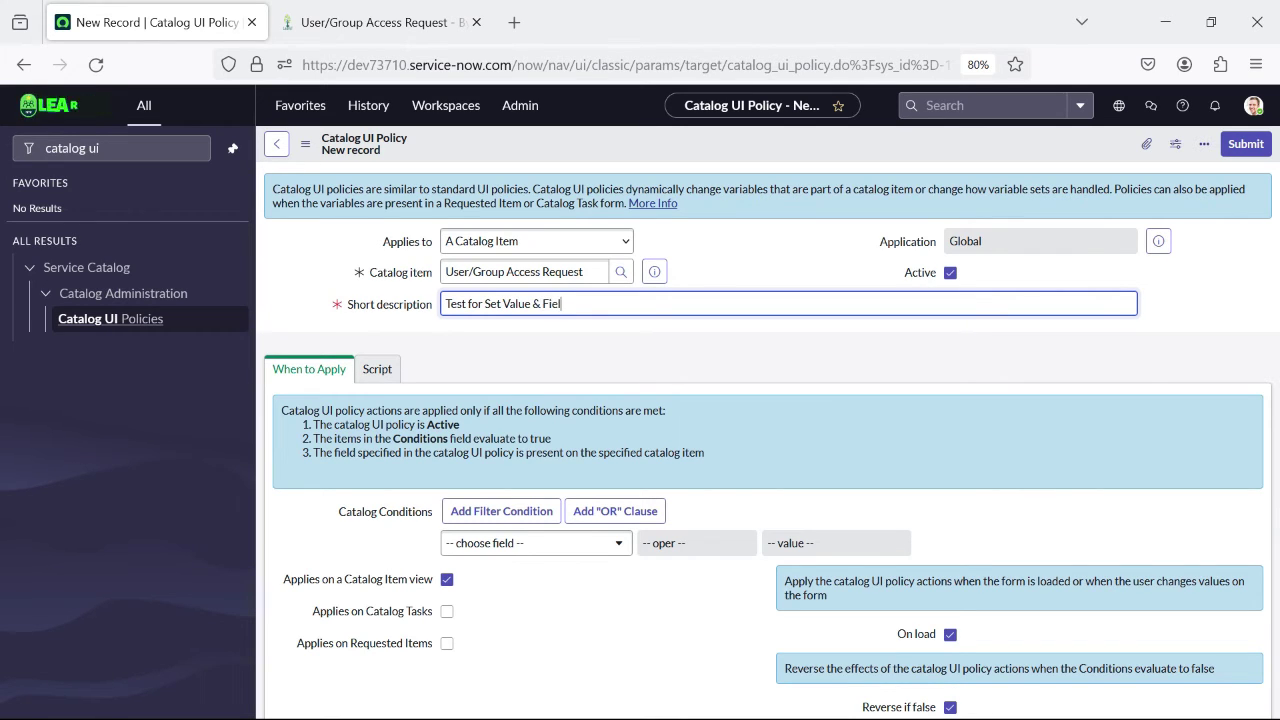
{"action": "type", "text": "d Message"}
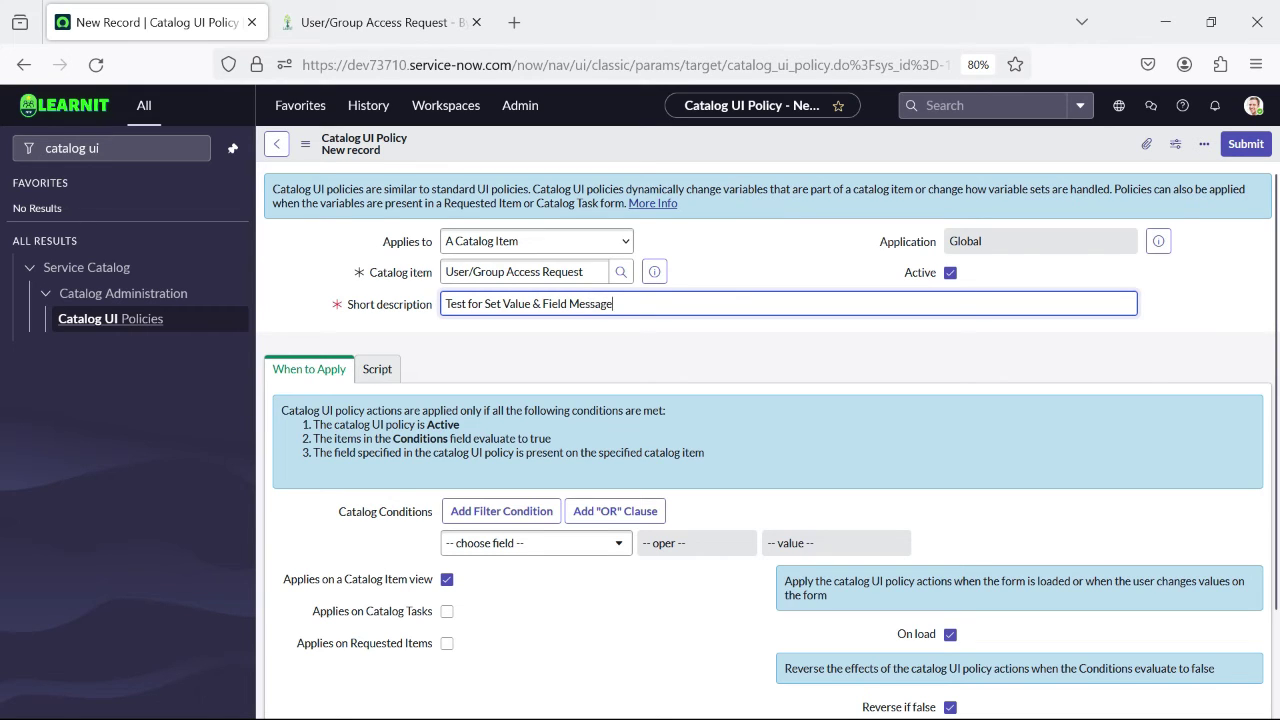
{"action": "right_click", "coordinate": [628, 140]}
Save the catalog UI policy and begin its new UI policy action
{"action": "left_click", "coordinate": [655, 151]}
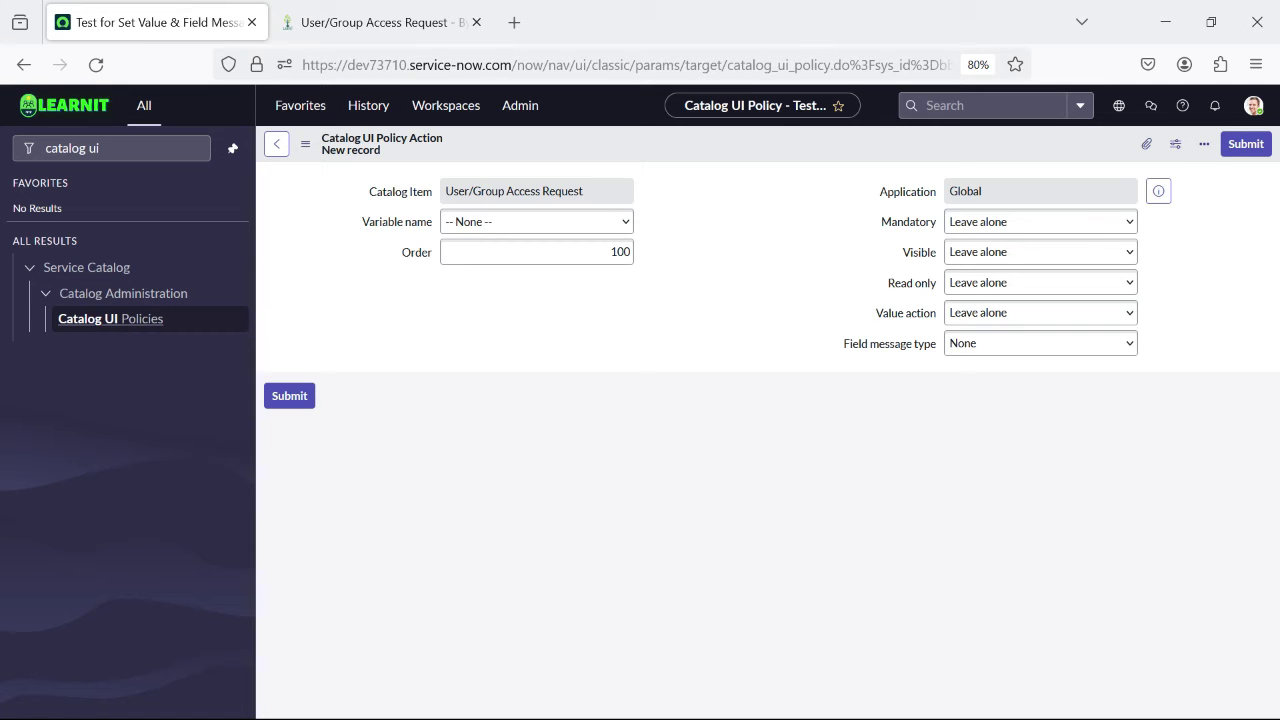
{"action": "left_click", "coordinate": [1040, 312]}
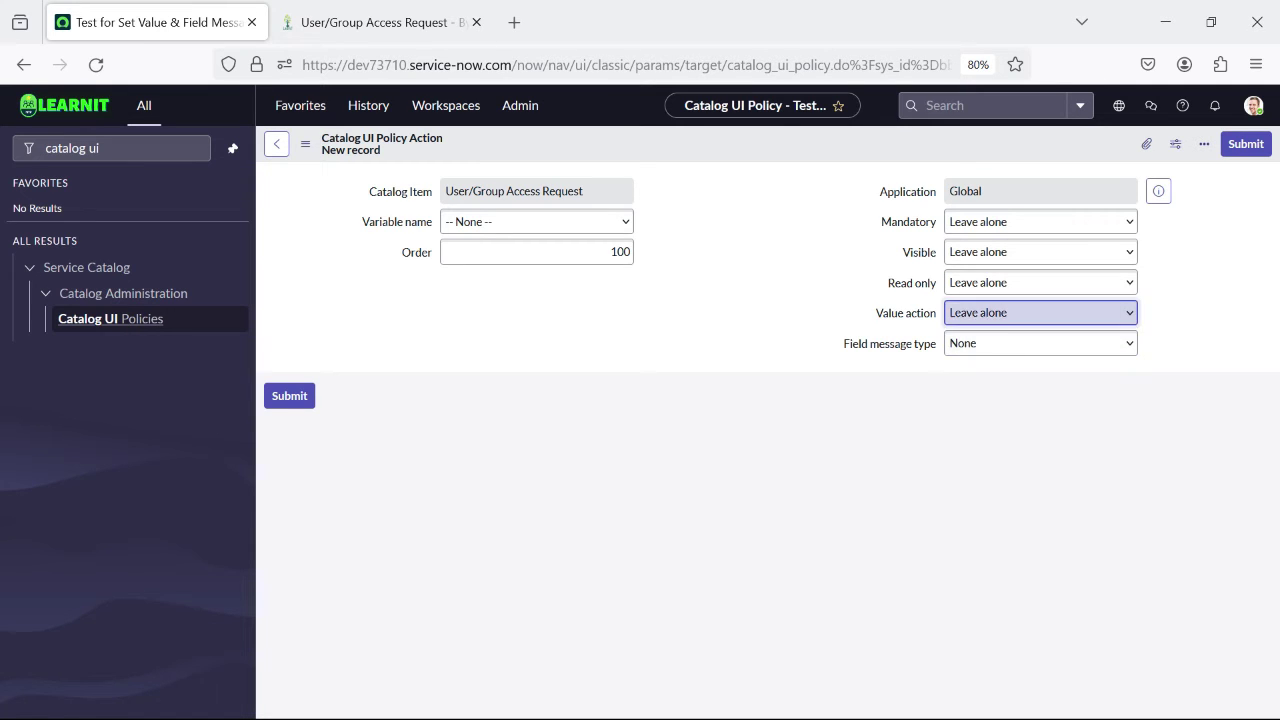
{"action": "key", "text": "Escape"}
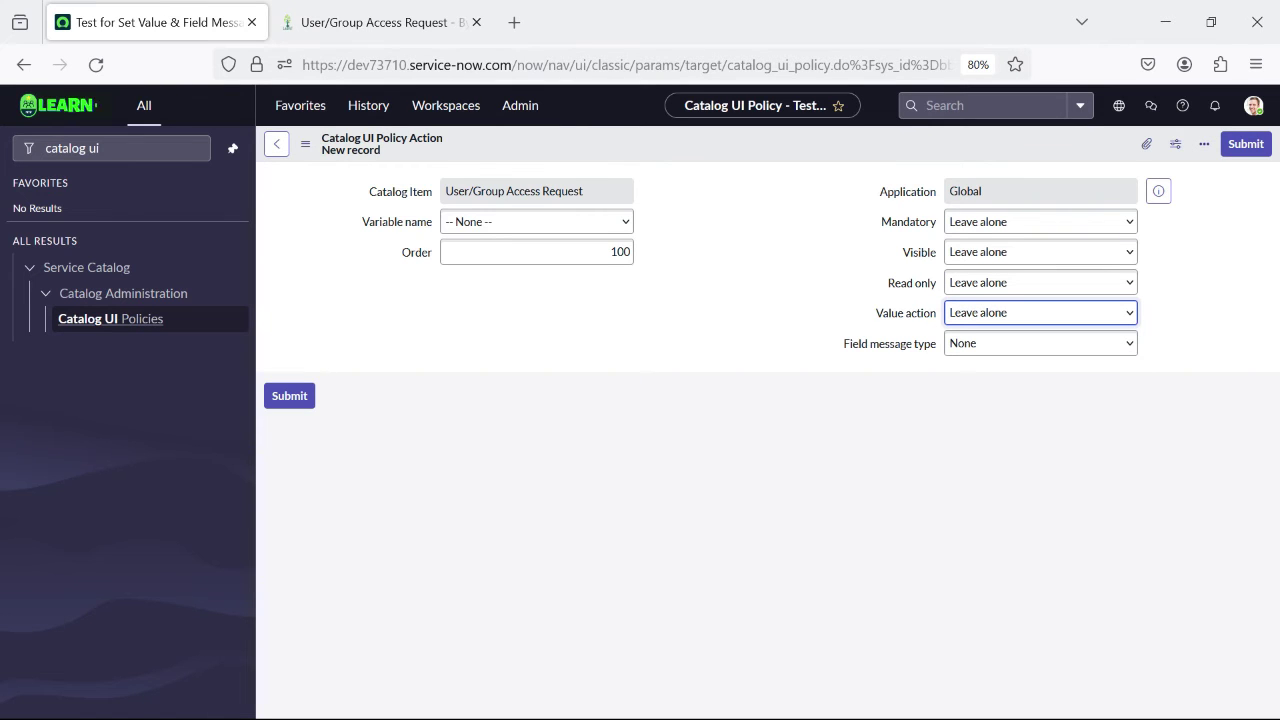
{"action": "left_click", "coordinate": [1040, 379]}
{"action": "left_click", "coordinate": [1040, 349]}
{"action": "key", "text": "Escape"}
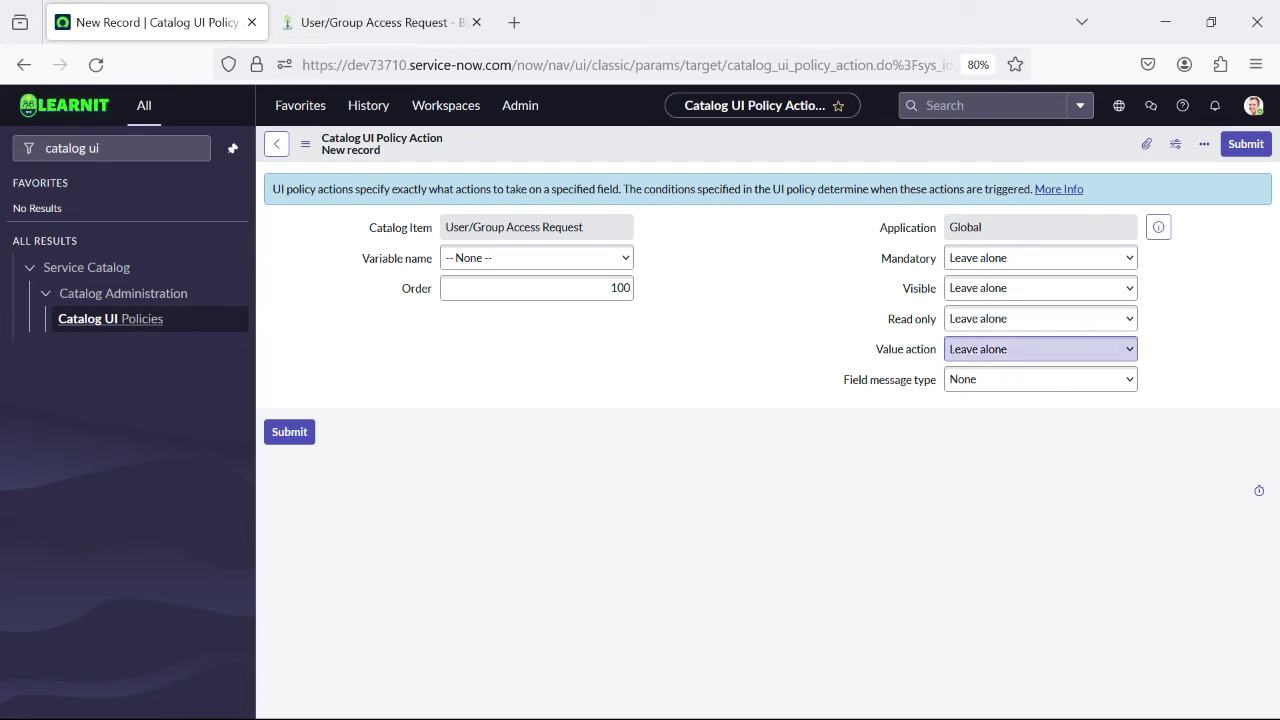
{"action": "left_click", "coordinate": [1040, 349]}
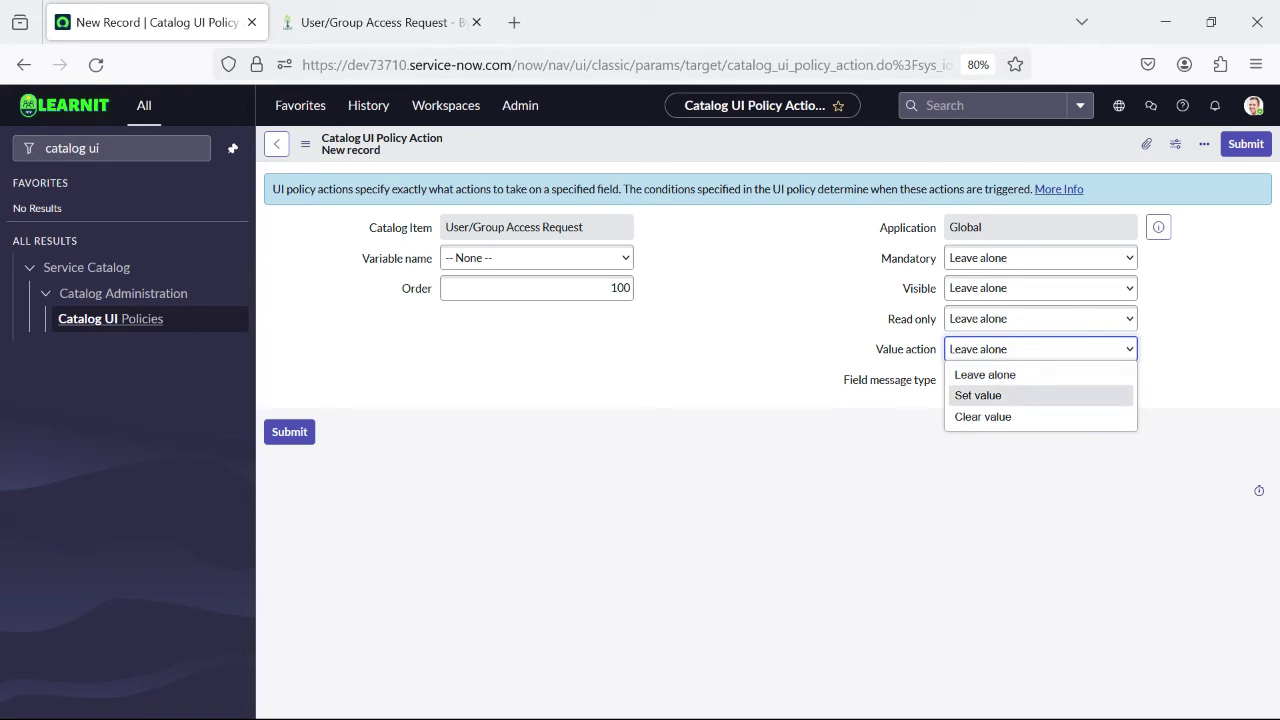
{"action": "key", "text": "Escape"}
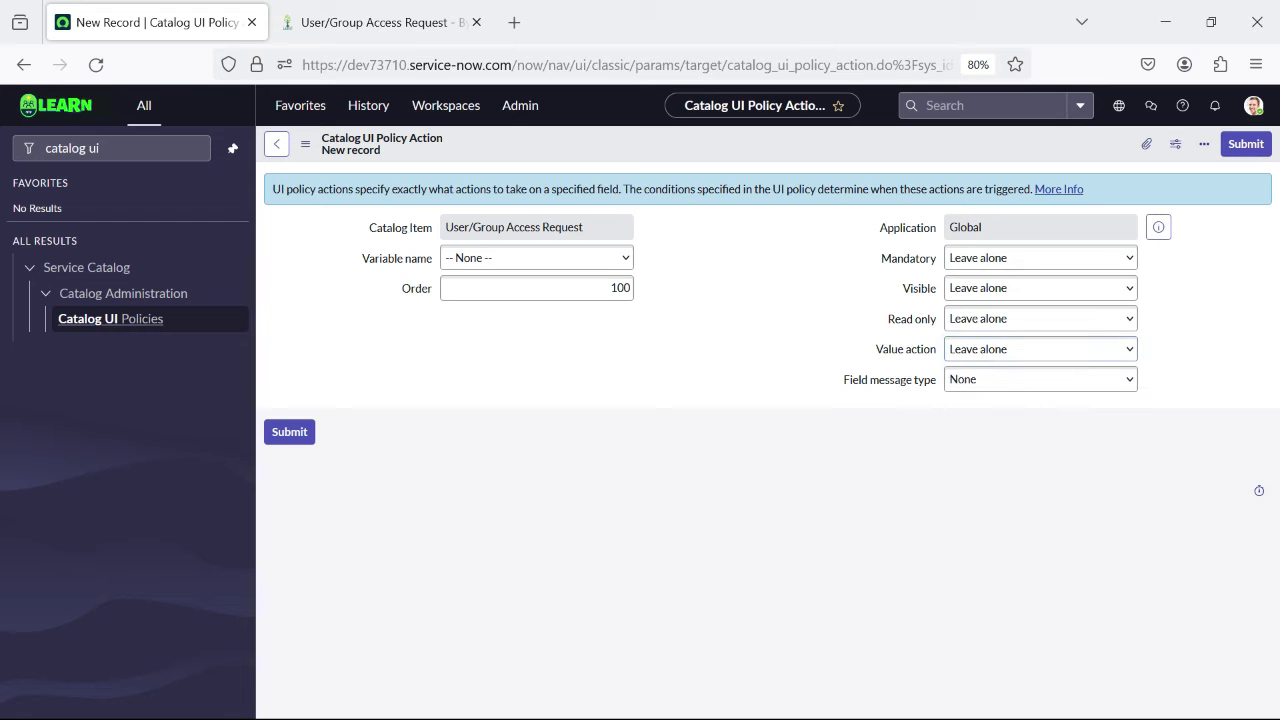
{"action": "left_click", "coordinate": [1040, 349]}
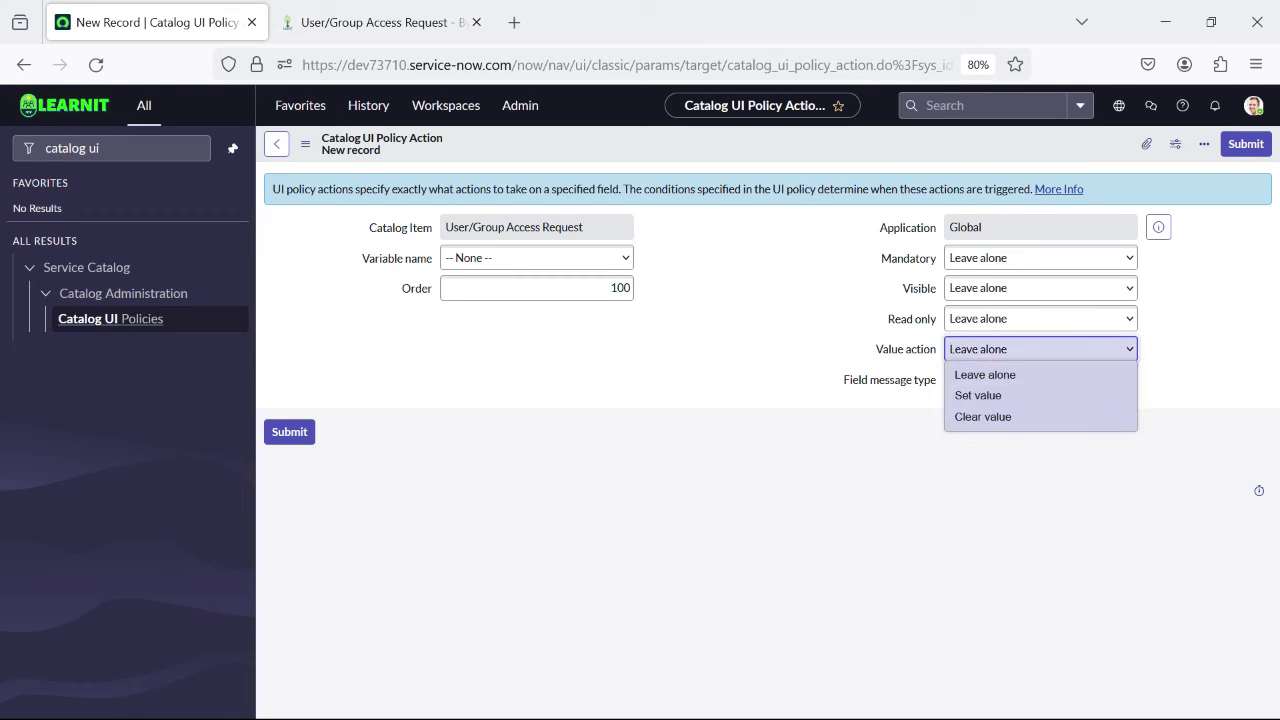
{"action": "key", "text": "Escape"}
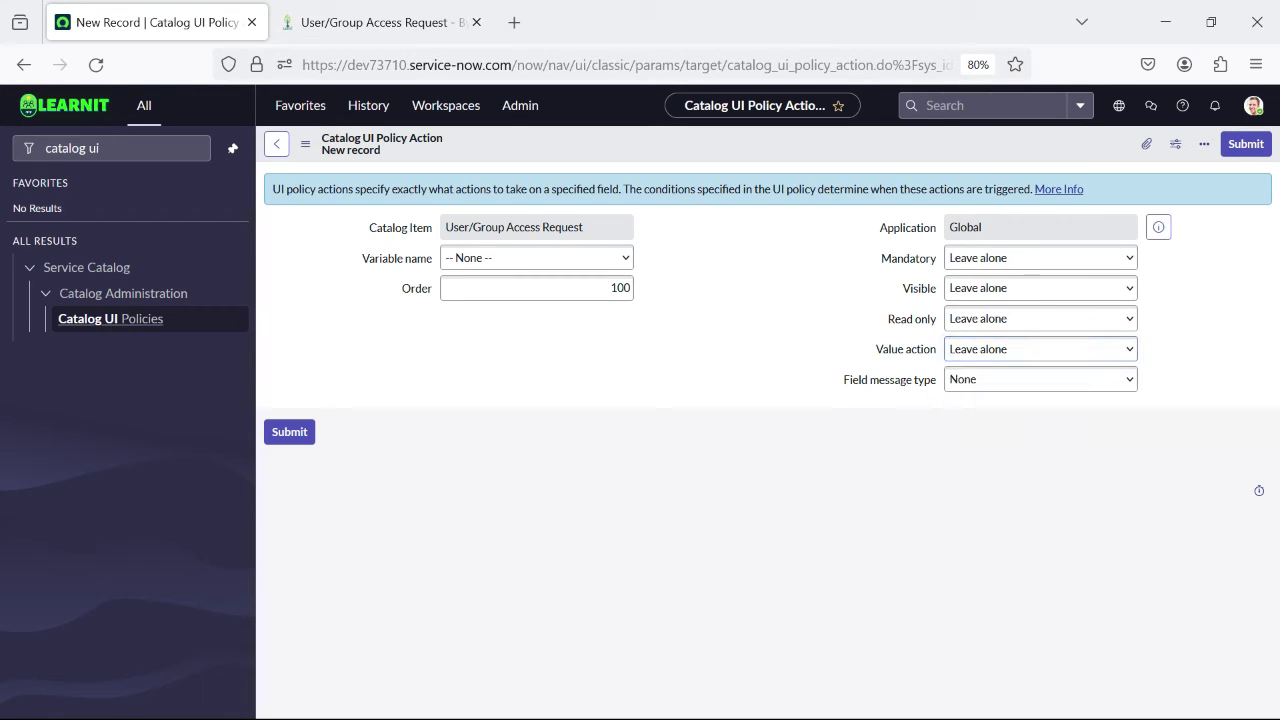
Set the action's Value action to Set value
{"action": "key", "text": "alt+Down"}
{"action": "key", "text": "Down"}
{"action": "key", "text": "Escape"}
{"action": "key", "text": "alt+Down"}
{"action": "key", "text": "Down"}
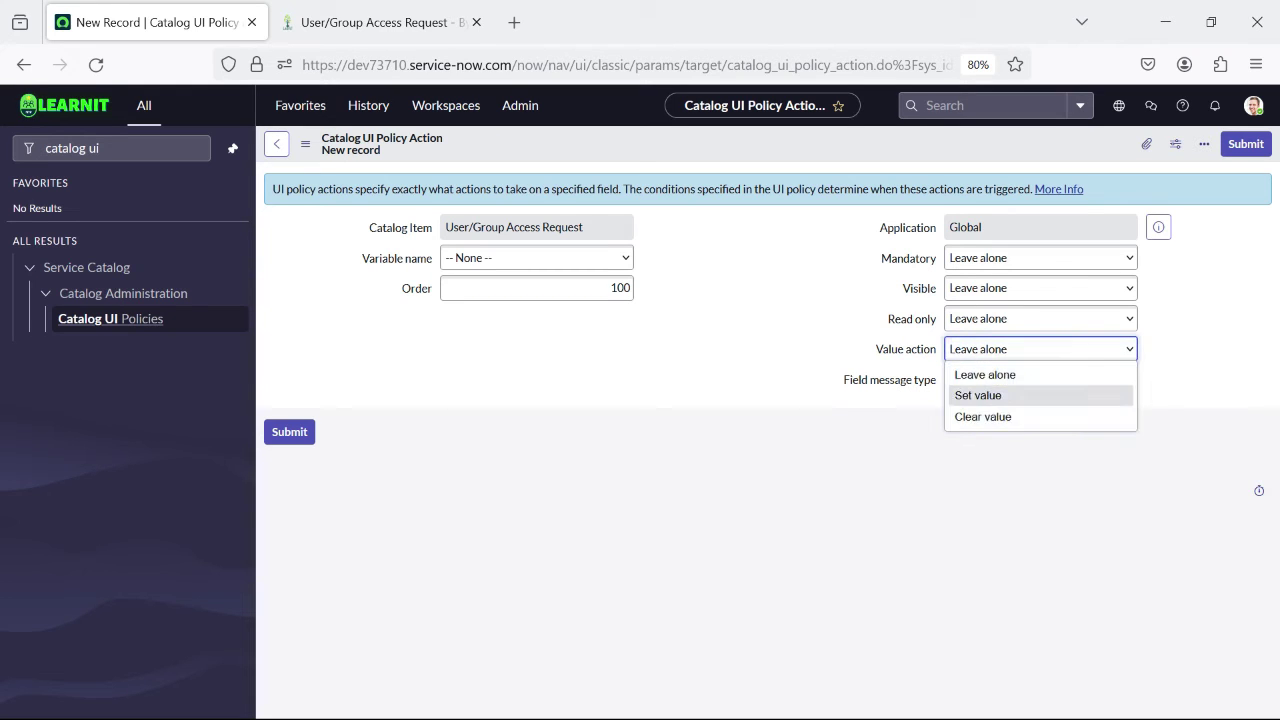
{"action": "key", "text": "Return"}
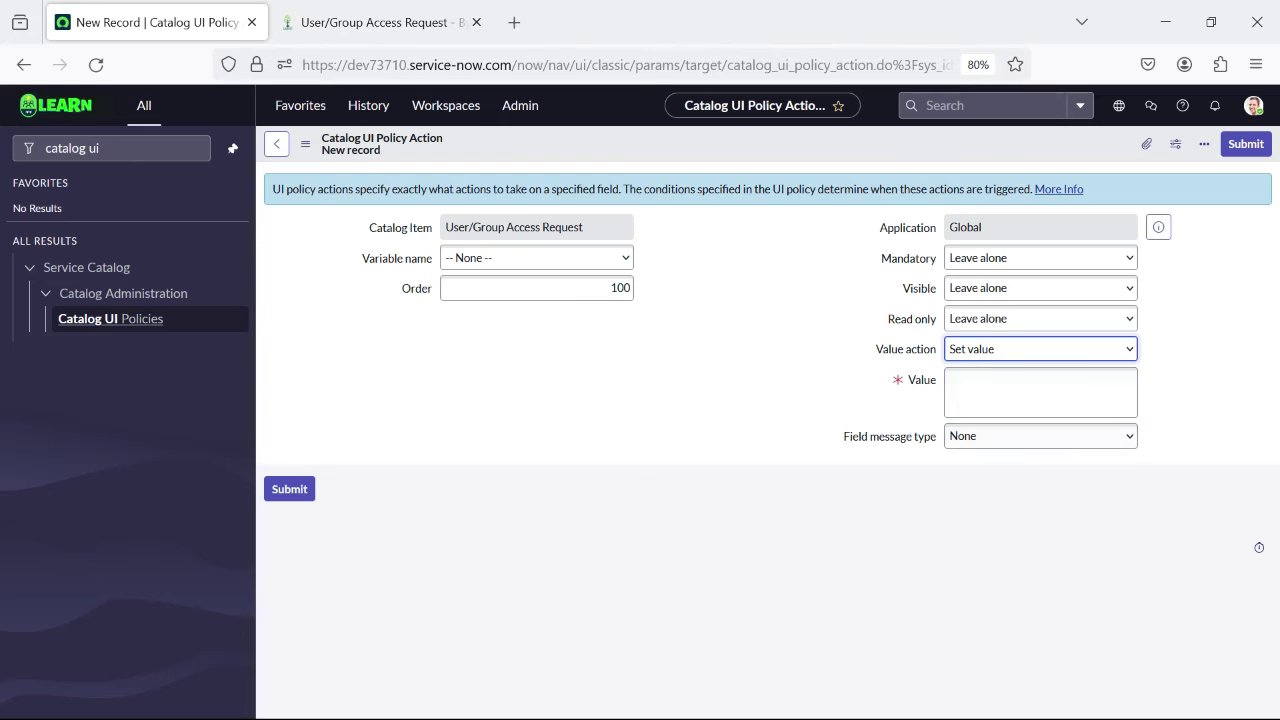
Set the Field message type to Error
{"action": "key", "text": "Tab"}
{"action": "key", "text": "Tab"}
{"action": "key", "text": "alt+Down"}
{"action": "key", "text": "Down"}
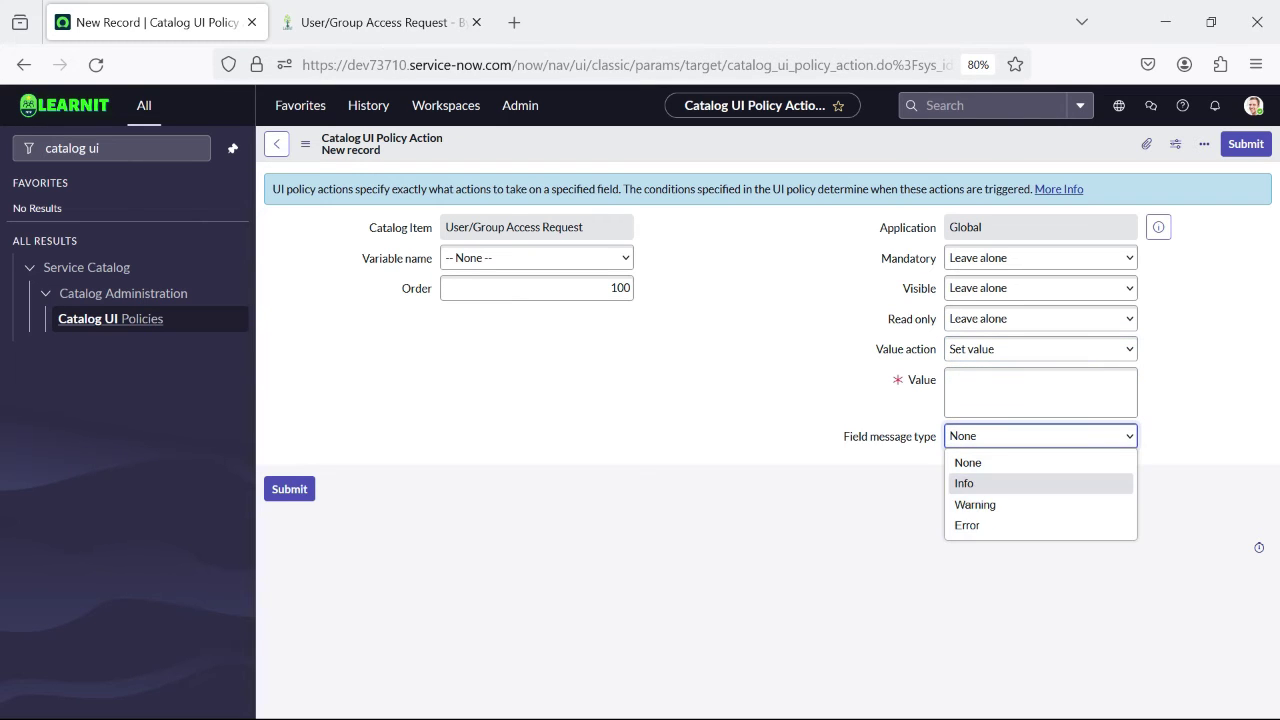
{"action": "key", "text": "Return"}
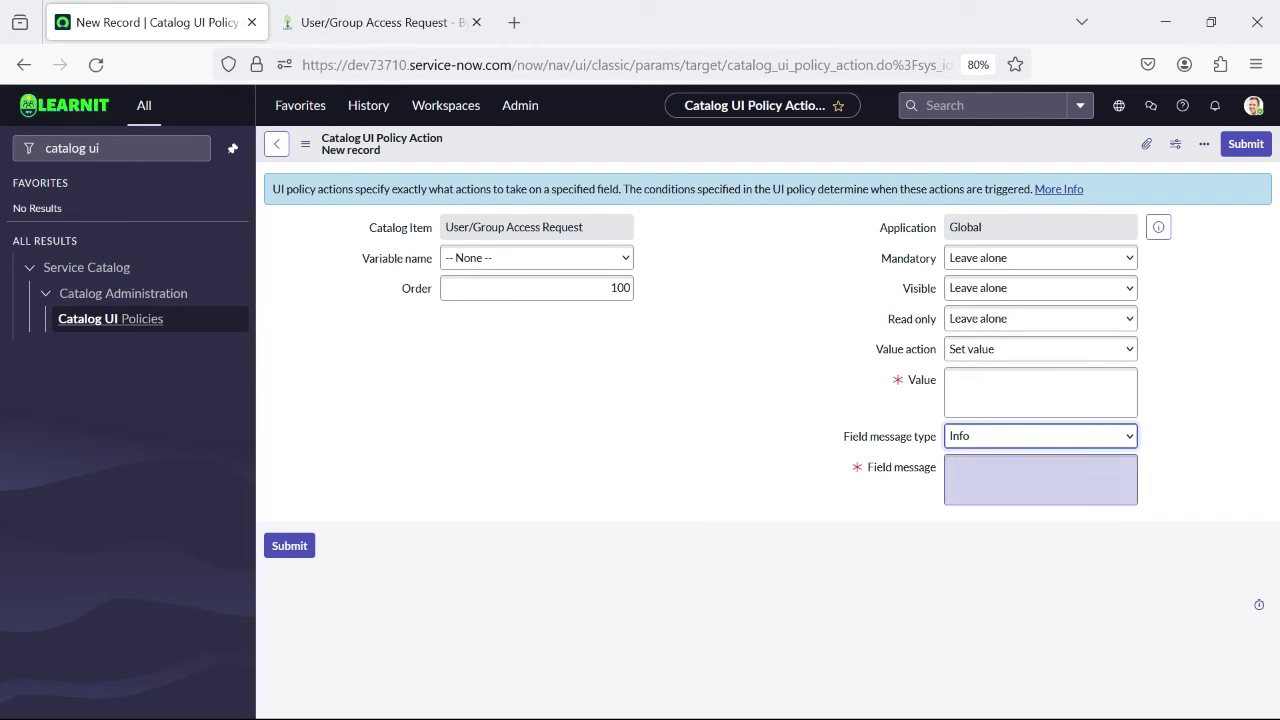
{"action": "key", "text": "alt+Down"}
{"action": "key", "text": "Down"}
{"action": "key", "text": "Return"}
{"action": "key", "text": "alt+Down"}
{"action": "key", "text": "Down"}
{"action": "key", "text": "Return"}
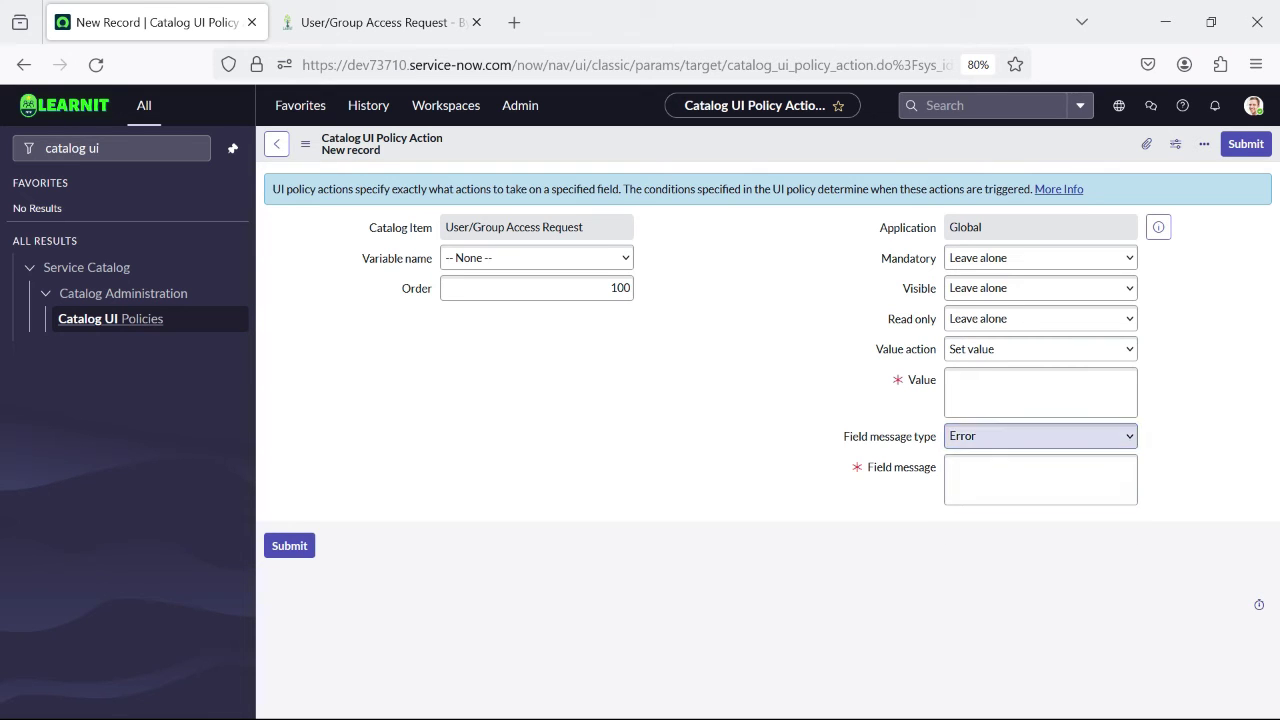
Check the request form's Business Justification field, then open the action's variable list
{"action": "key", "text": "shift+Tab"}
{"action": "key", "text": "shift+Tab"}
{"action": "key", "text": "alt+Down"}
{"action": "key", "text": "shift+Tab"}
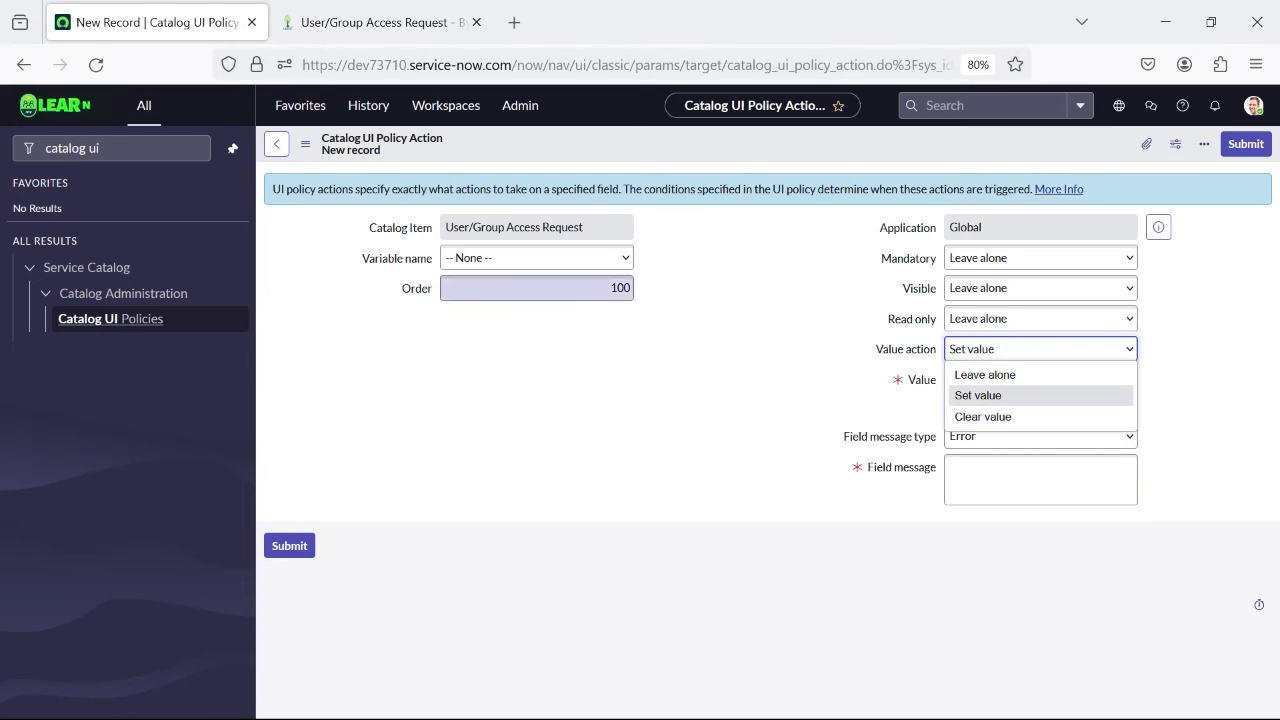
{"action": "key", "text": "shift+Tab"}
{"action": "key", "text": "alt+Down"}
{"action": "key", "text": "ctrl+Tab"}
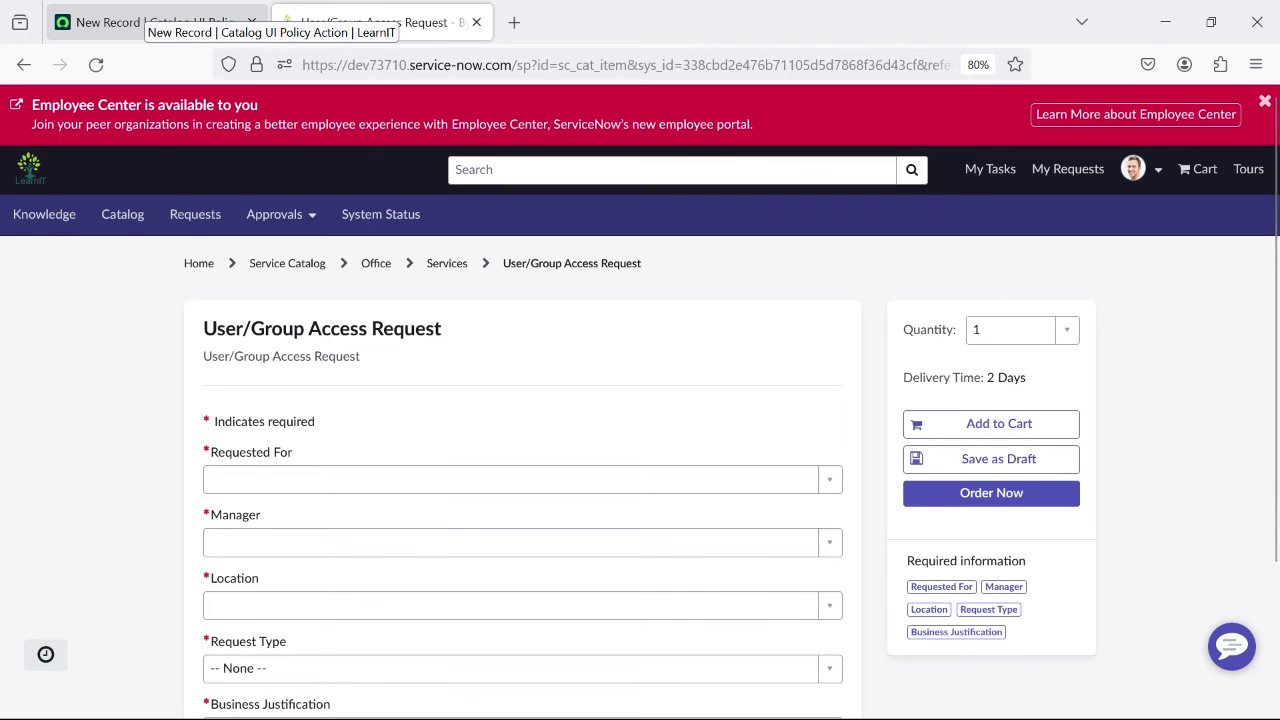
{"action": "scroll", "coordinate": [640, 400], "scroll_direction": "down", "scroll_amount": 3}
{"action": "left_click", "coordinate": [522, 556]}
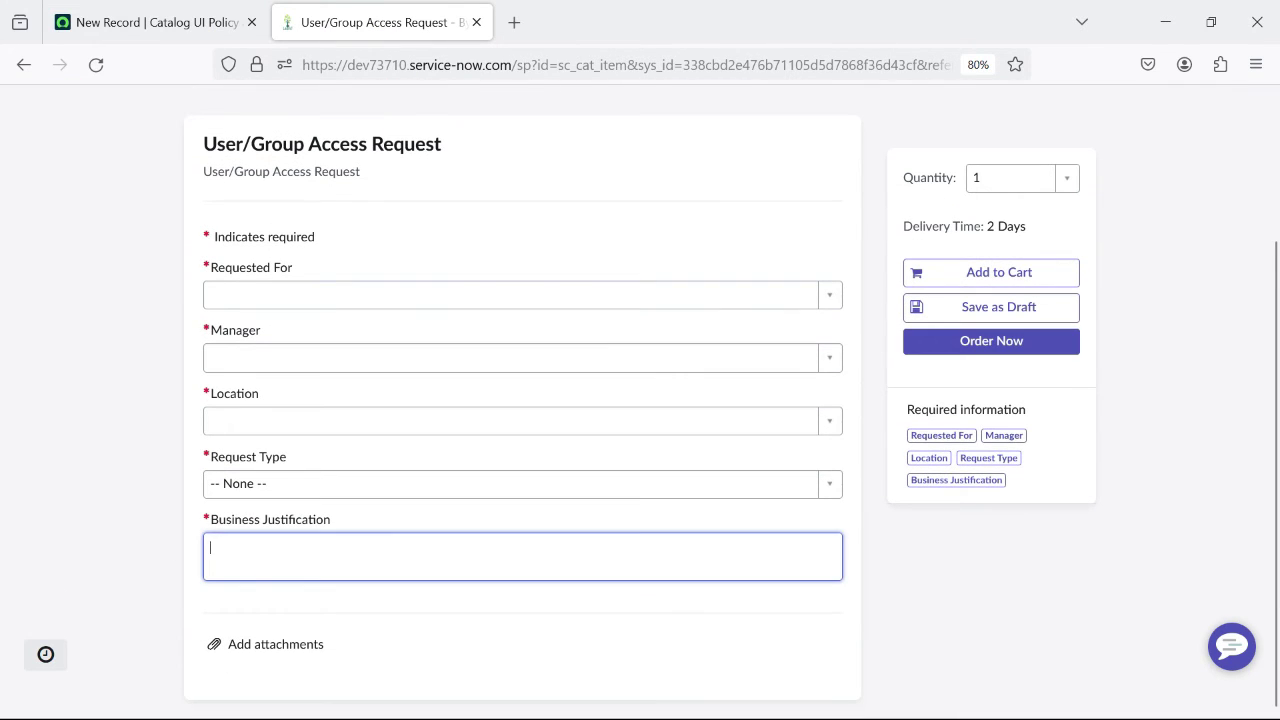
{"action": "left_click", "coordinate": [150, 22]}
{"action": "left_click", "coordinate": [536, 258]}
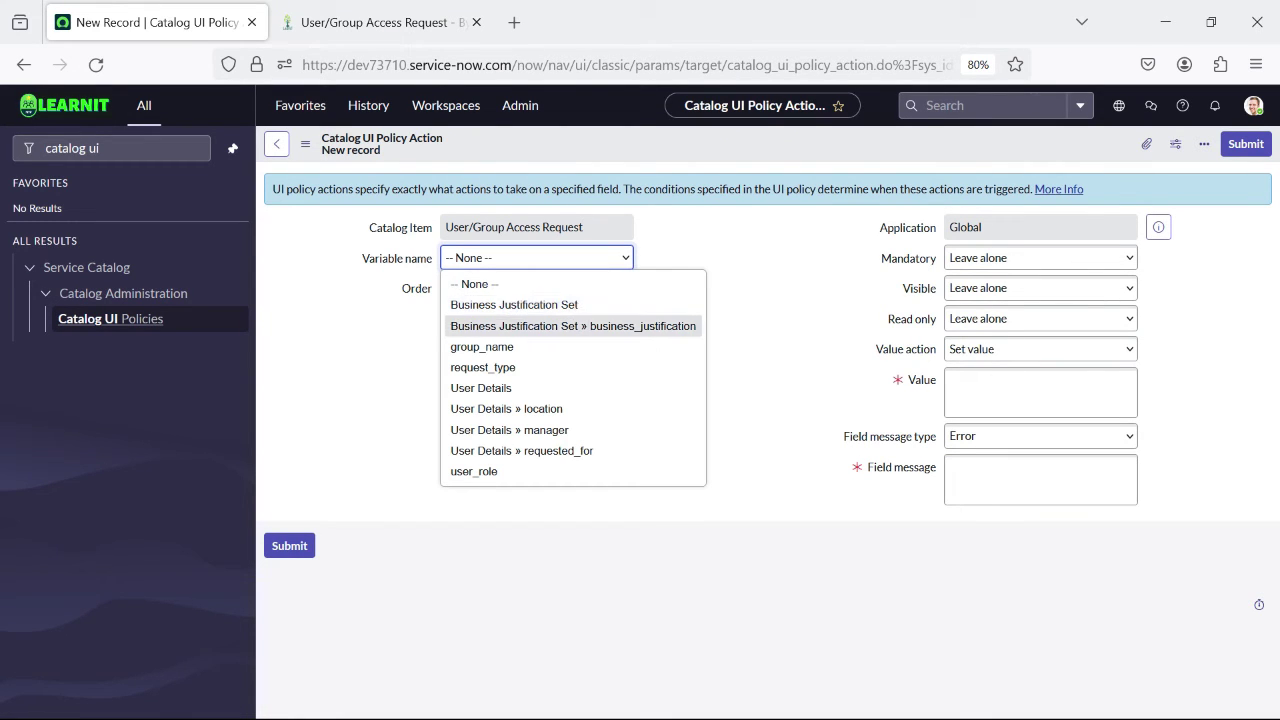
Target business_justification and pre-fill it with 'Please add correct description'
{"action": "key", "text": "Escape"}
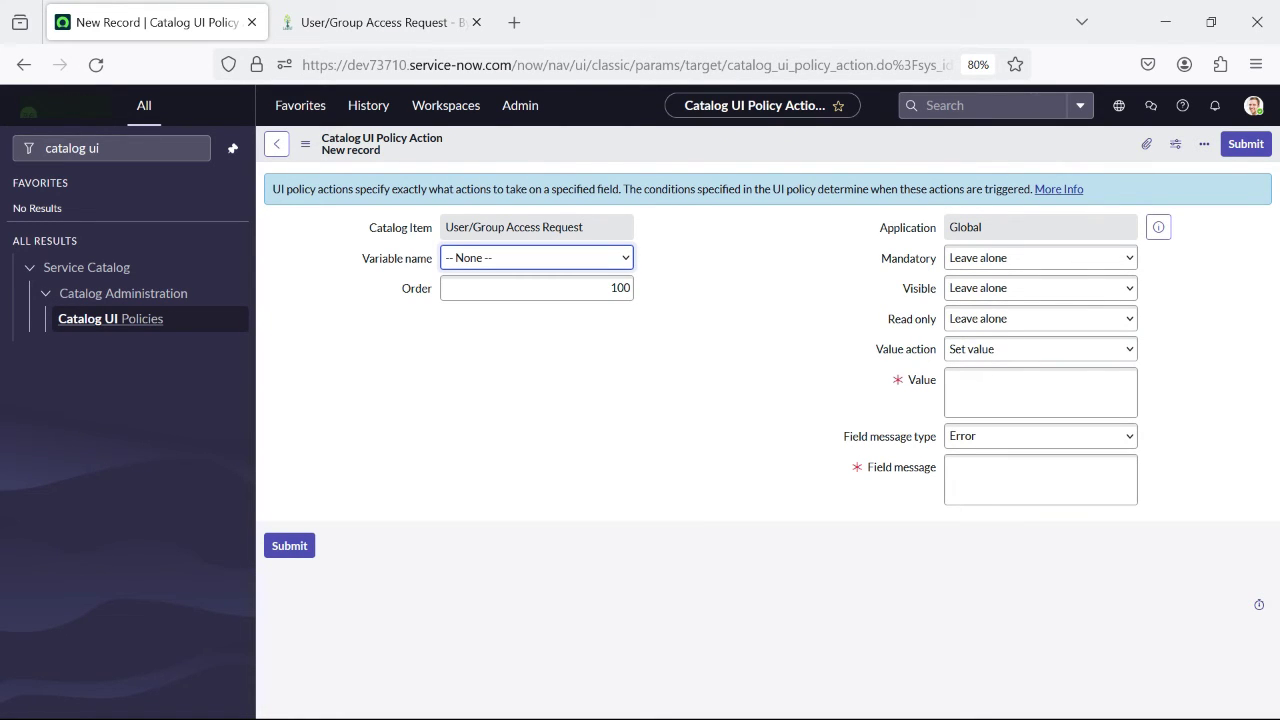
{"action": "key", "text": "Down"}
{"action": "left_click", "coordinate": [1040, 392]}
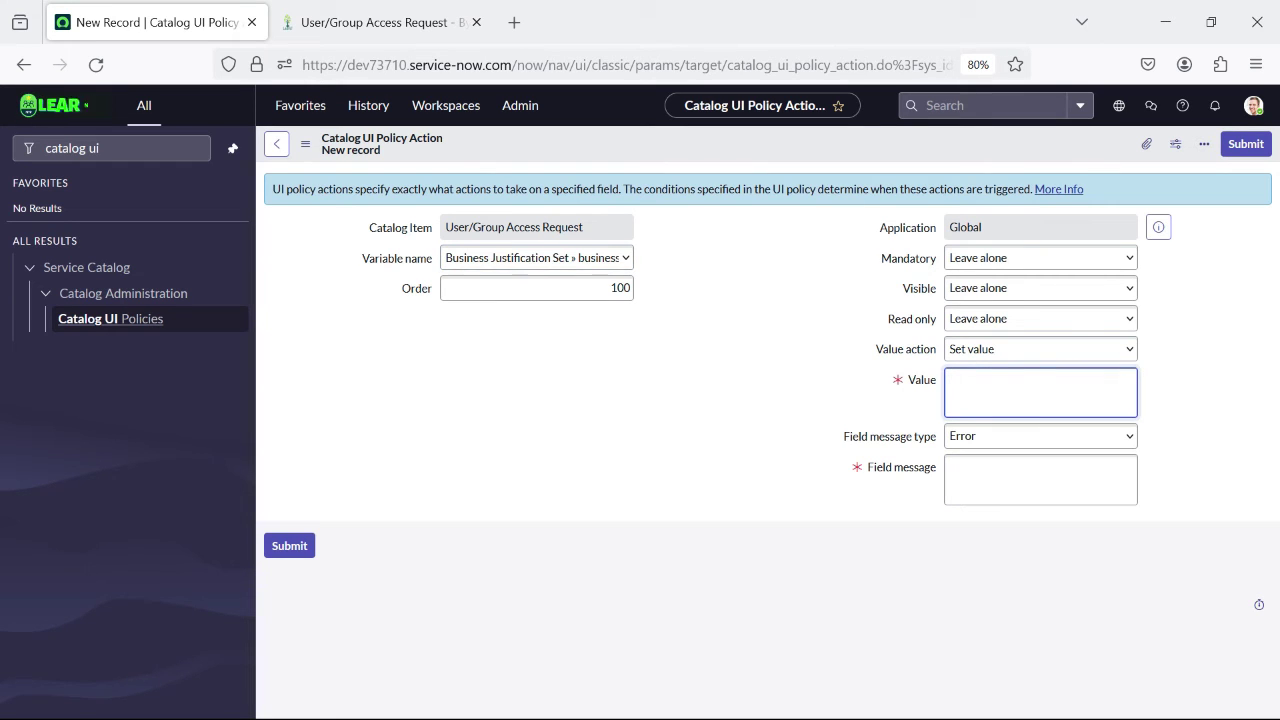
{"action": "type", "text": "Please aadd co"}
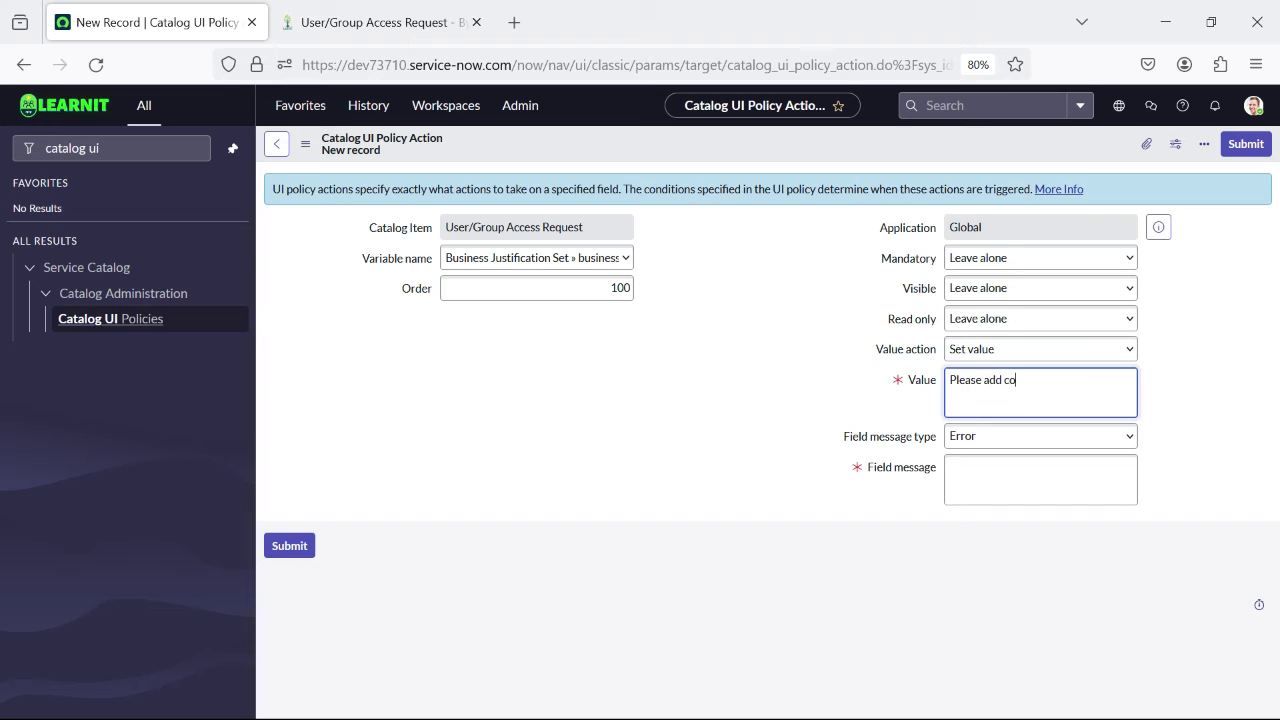
{"action": "type", "text": "rrect description"}
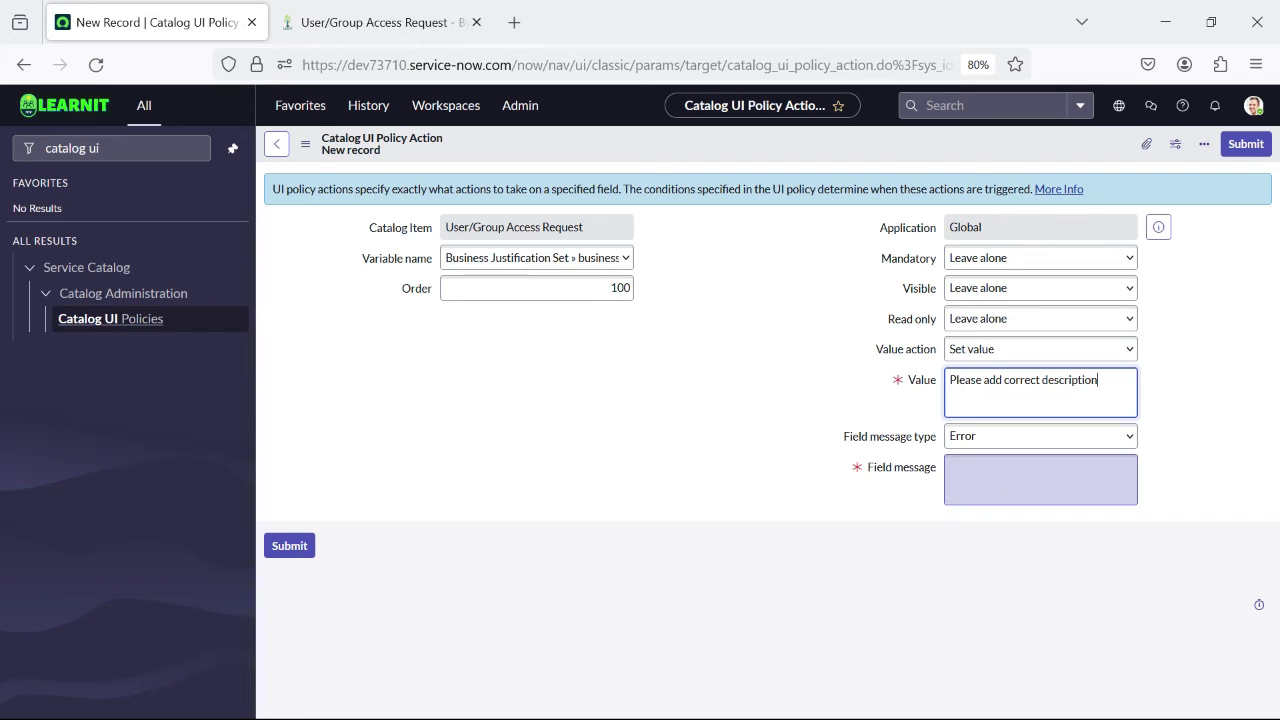
Show an Info field message 'Enter the Description' and submit the action
{"action": "key", "text": "Tab"}
{"action": "key", "text": "alt+Down"}
{"action": "key", "text": "Up"}
{"action": "key", "text": "Up"}
{"action": "key", "text": "Up"}
{"action": "key", "text": "Down"}
{"action": "key", "text": "Return"}
{"action": "left_click", "coordinate": [1040, 480]}
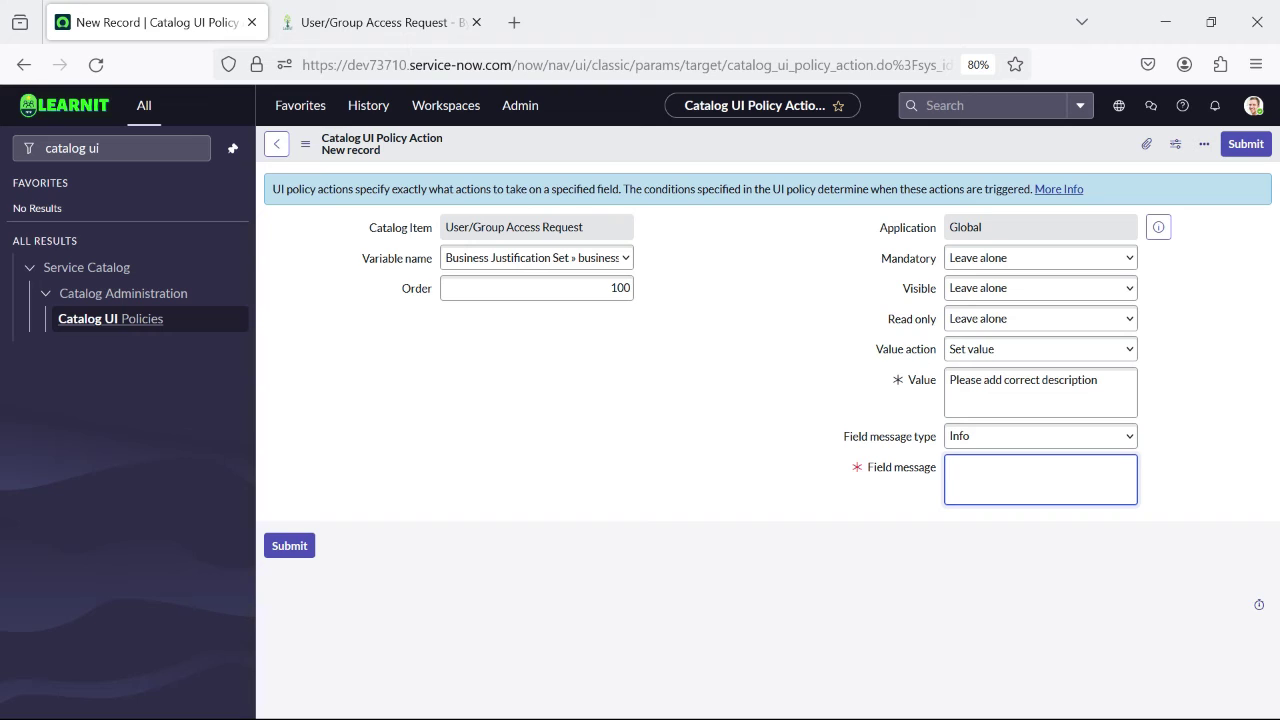
{"action": "type", "text": "Enter the Description"}
{"action": "left_click", "coordinate": [289, 545]}
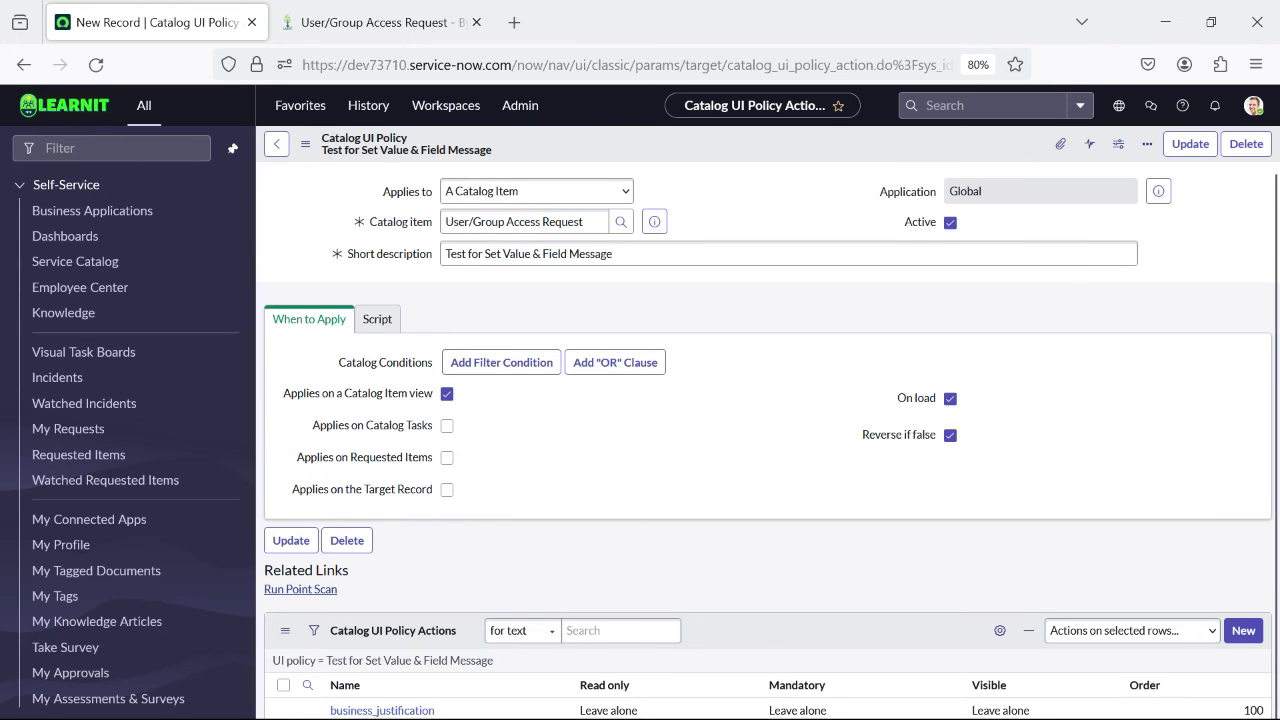
Switch to the portal's User/Group Access Request form to test the saved policy action
{"action": "key", "text": "ctrl+Tab"}
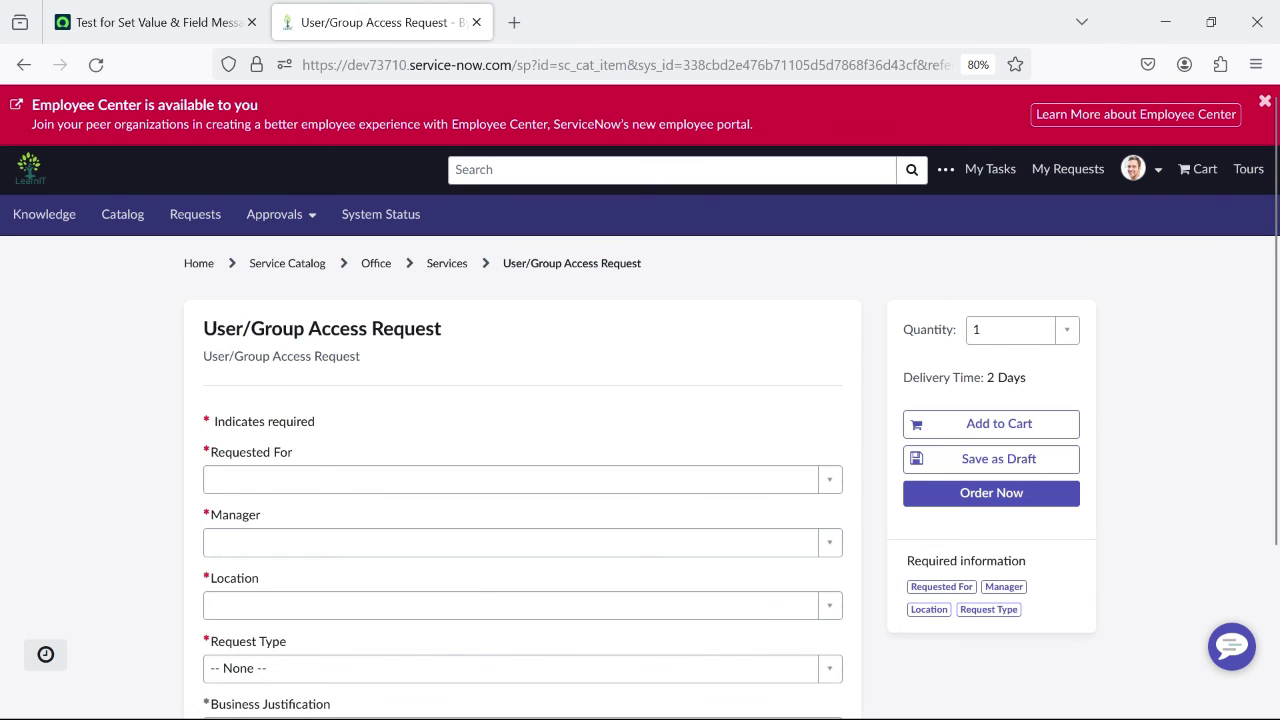
Inspect the prefilled Business Justification text and its blue 'Enter the Description' info message
{"action": "scroll", "coordinate": [640, 400], "scroll_direction": "down", "scroll_amount": 3}
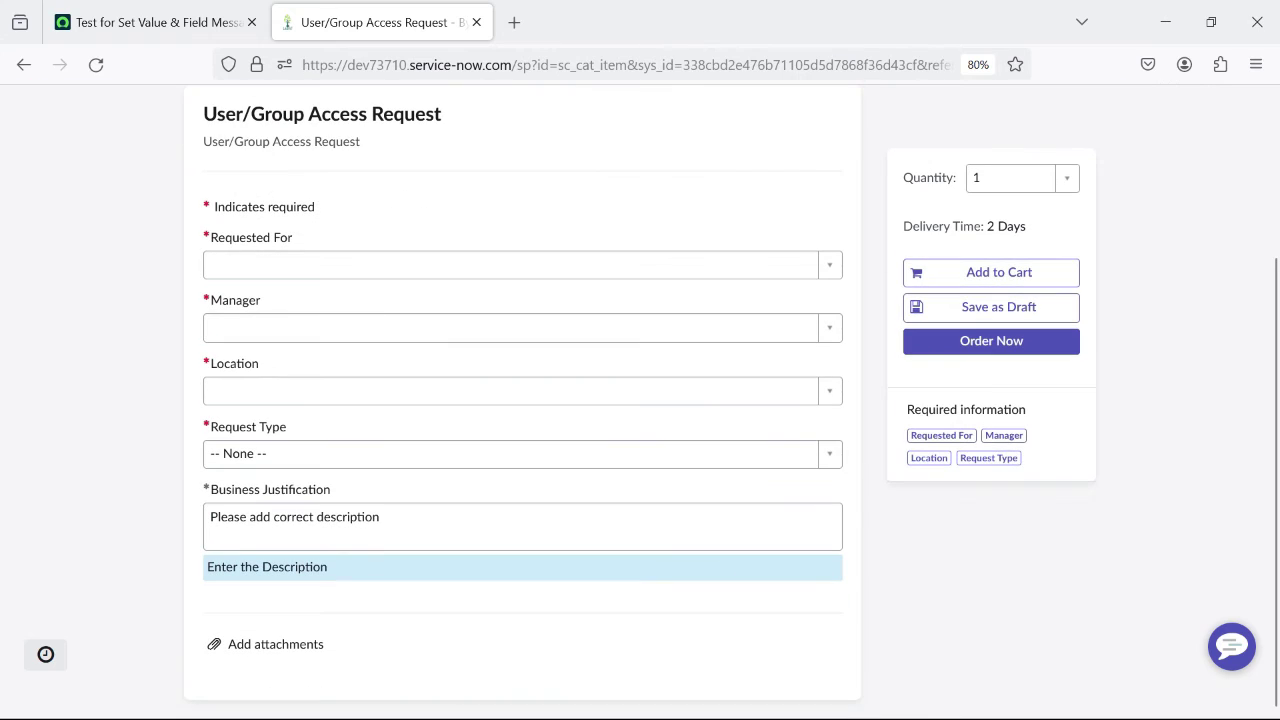
{"action": "left_click", "coordinate": [381, 517]}
{"action": "left_click_drag", "start_coordinate": [381, 517], "coordinate": [209, 517]}
{"action": "left_click", "coordinate": [380, 517]}
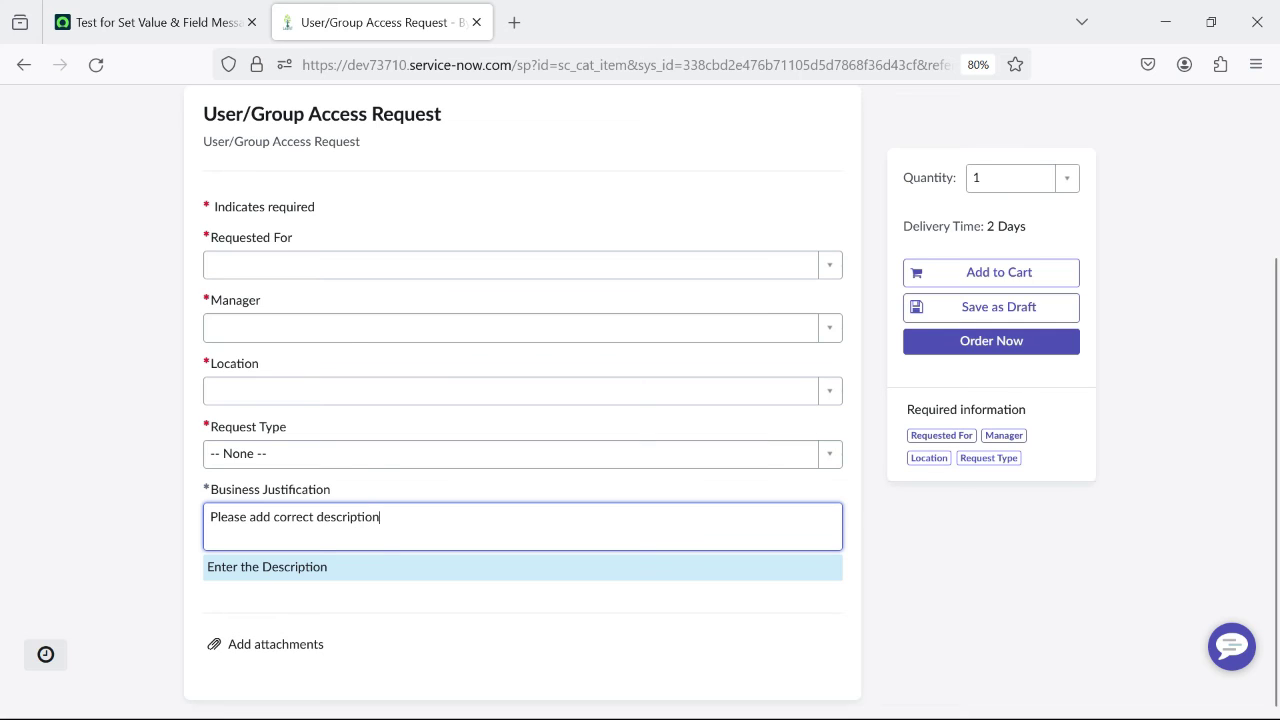
{"action": "left_click_drag", "start_coordinate": [328, 567], "coordinate": [214, 567]}
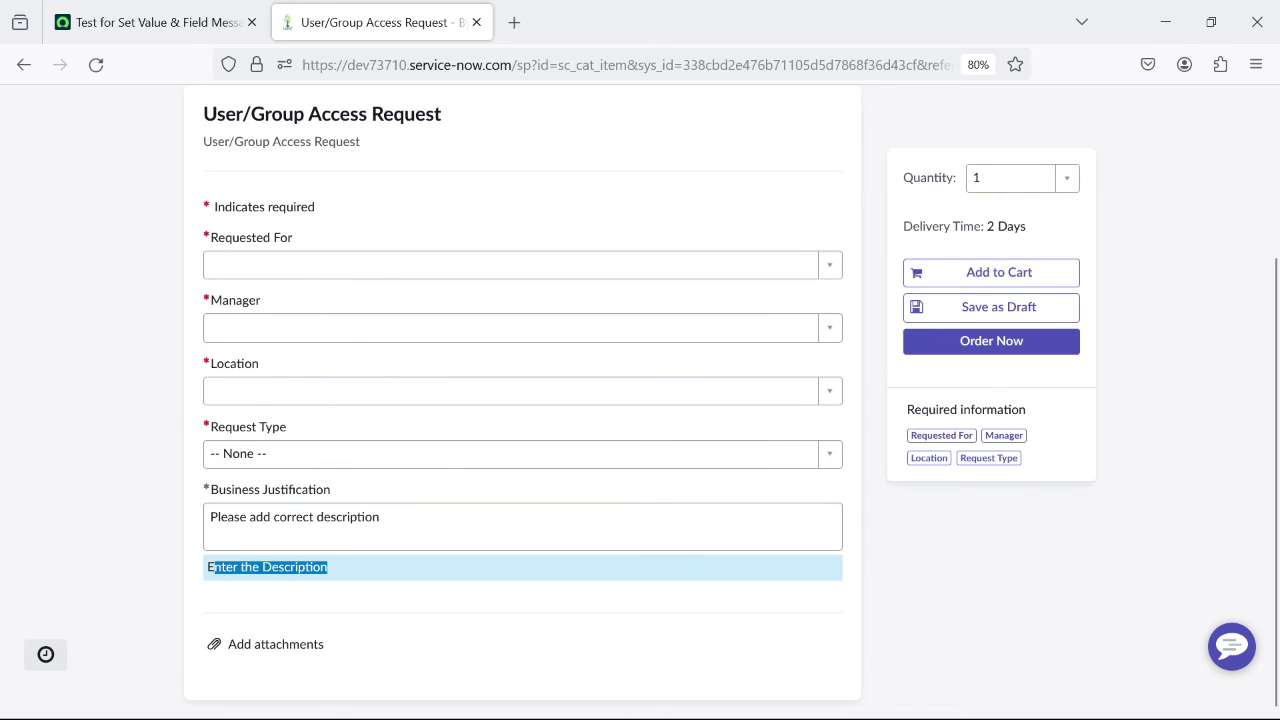
{"action": "left_click", "coordinate": [214, 567]}
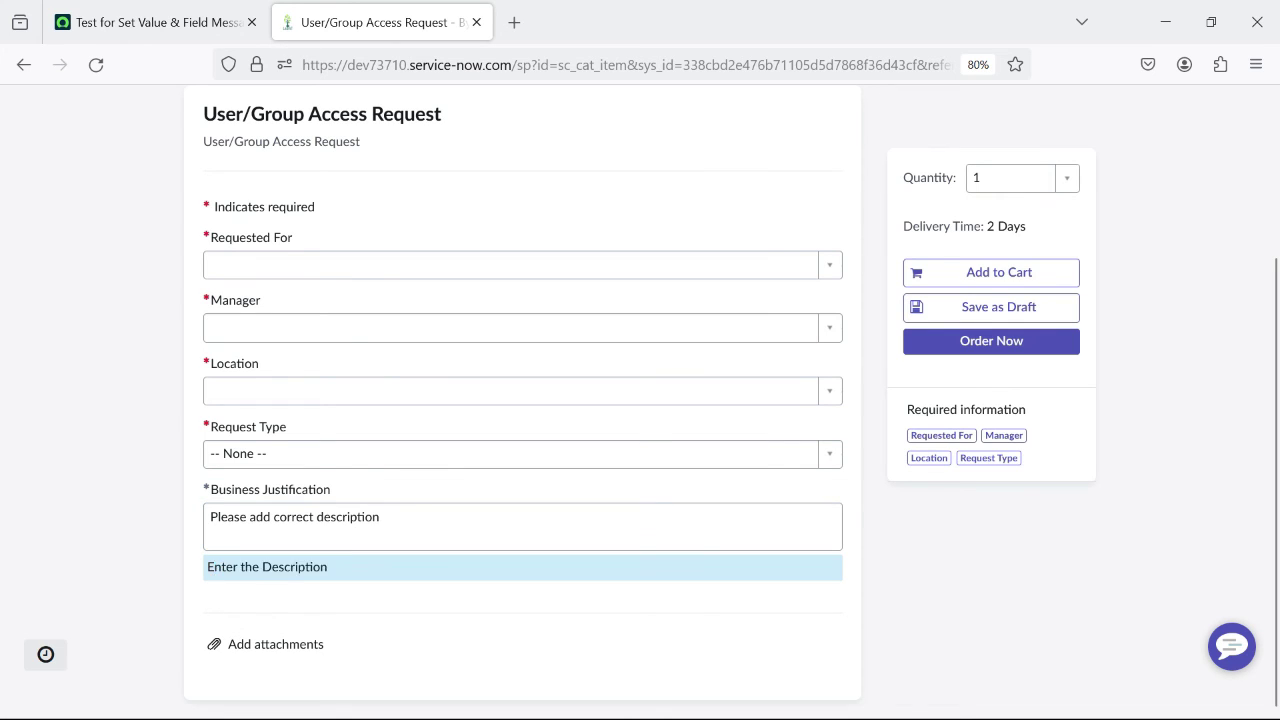
Return to the catalog UI policy and open its business_justification action in a new tab
{"action": "key", "text": "ctrl+shift+Tab"}
{"action": "scroll", "coordinate": [768, 440], "scroll_direction": "down", "scroll_amount": 5}
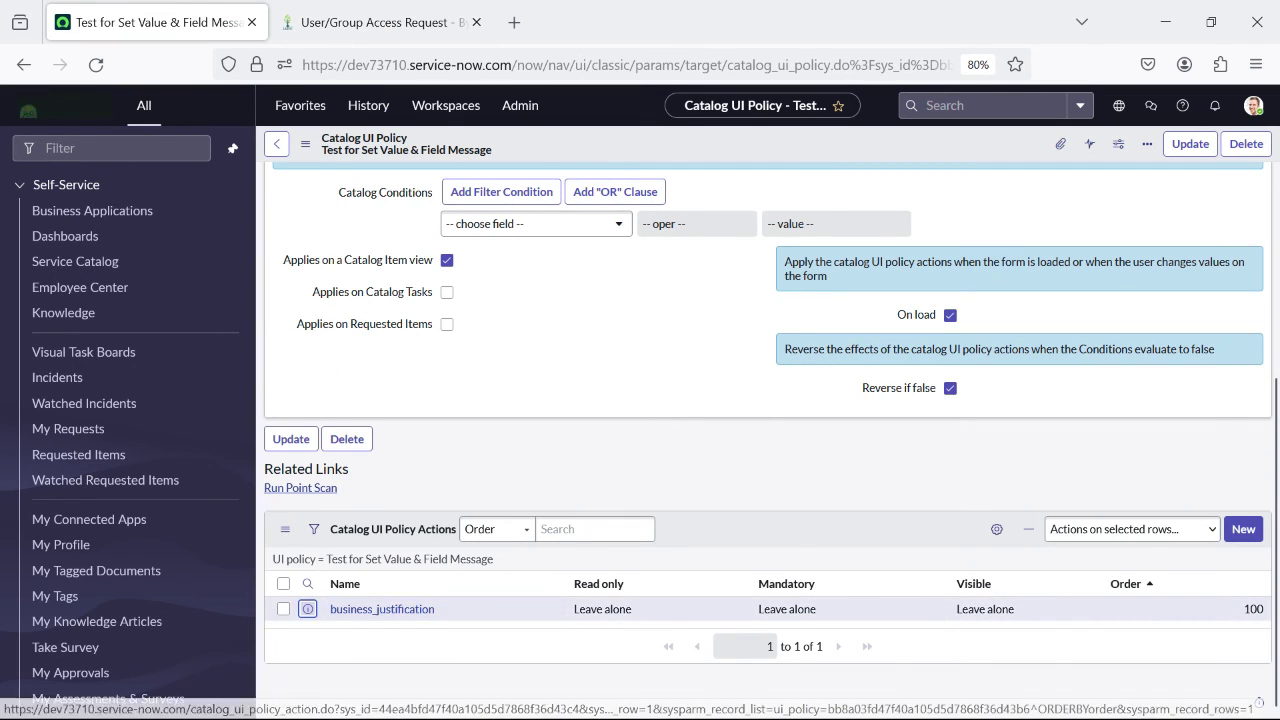
{"action": "middle_click", "coordinate": [382, 609]}
Change the business_justification action's field message type to Warning and save it
{"action": "key", "text": "ctrl+Tab"}
{"action": "key", "text": "ctrl+Tab"}
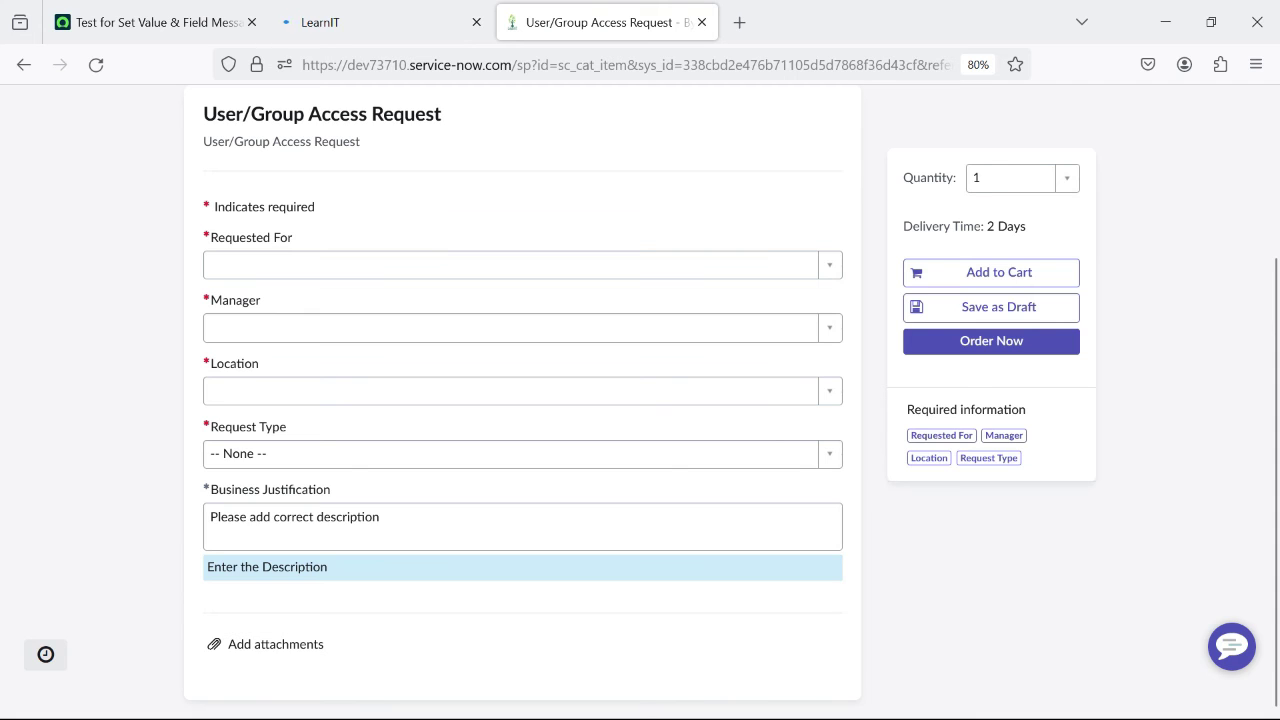
{"action": "key", "text": "ctrl+shift+Tab"}
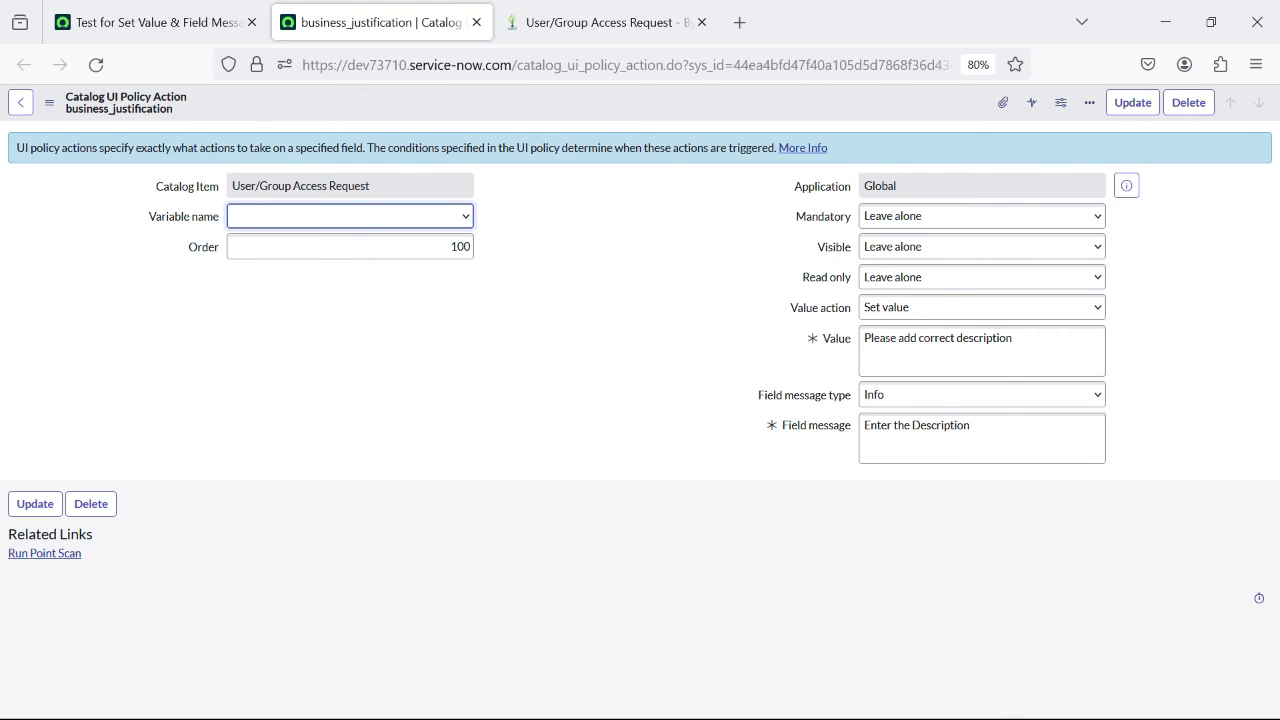
{"action": "left_click", "coordinate": [980, 394]}
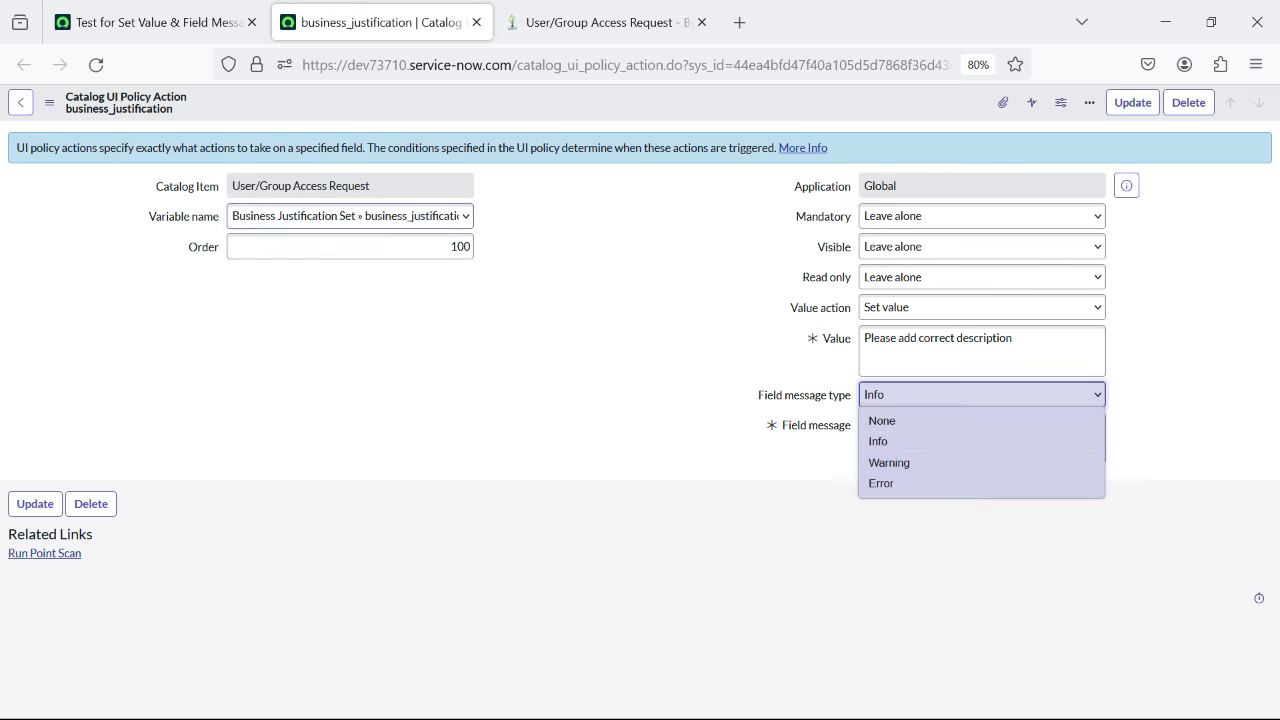
{"action": "key", "text": "Return"}
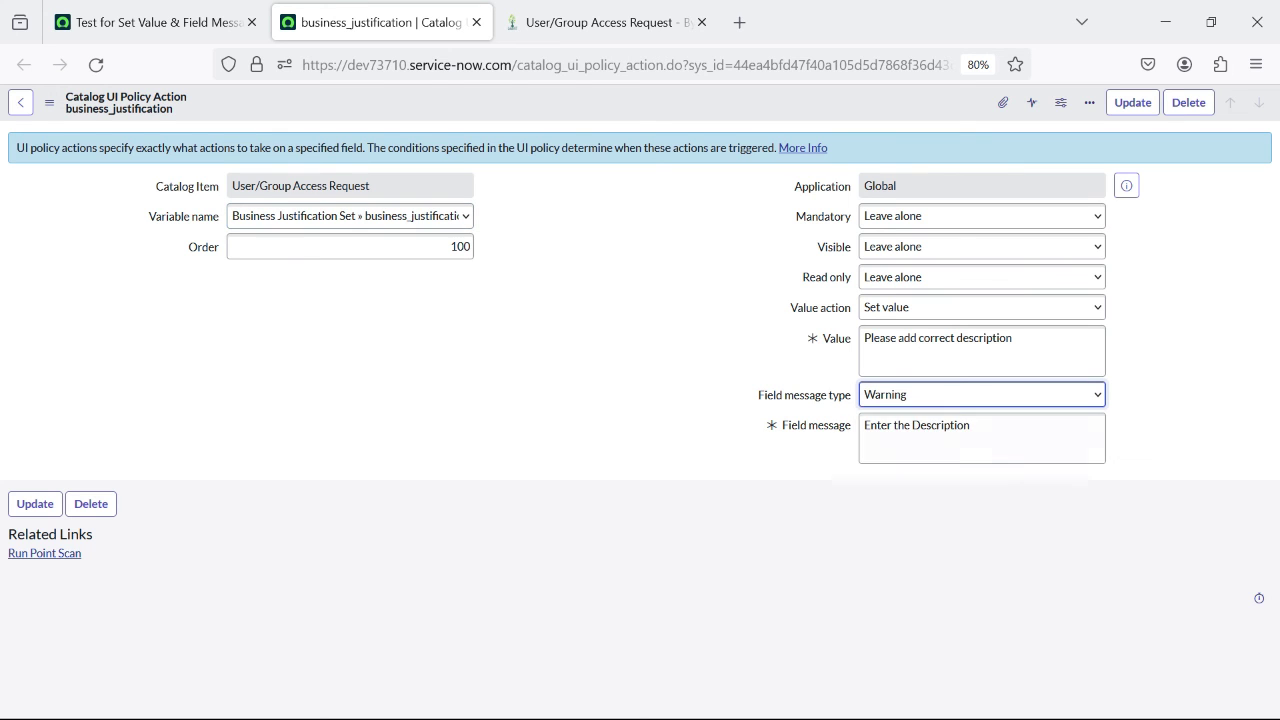
{"action": "right_click", "coordinate": [615, 106]}
{"action": "left_click", "coordinate": [640, 122]}
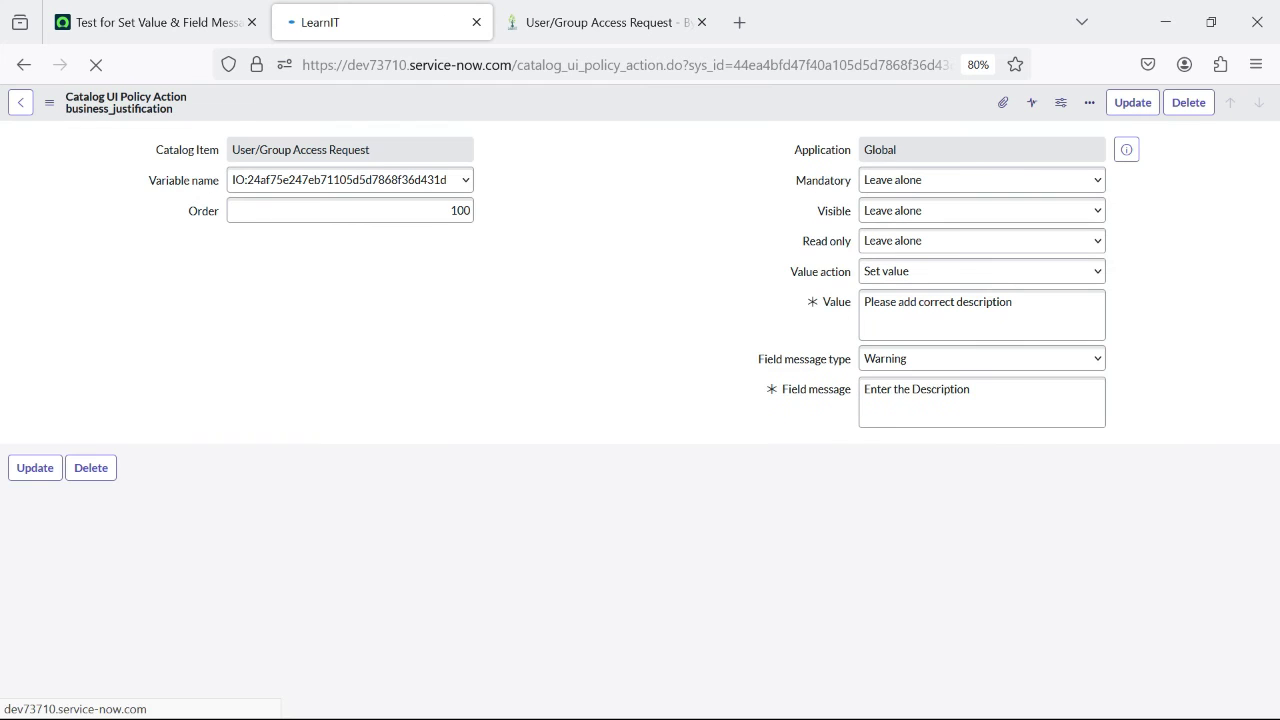
Reload the User/Group Access Request form in the portal
{"action": "left_click", "coordinate": [600, 22]}
{"action": "left_click", "coordinate": [96, 64]}
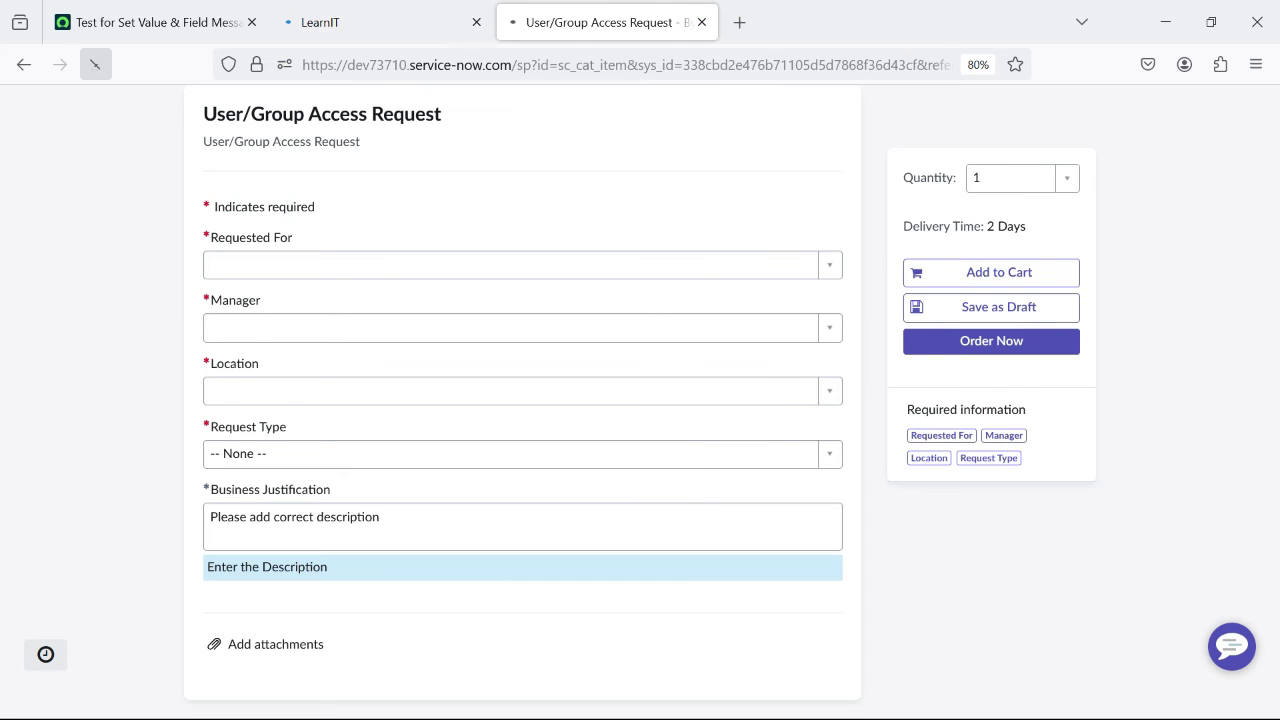
{"action": "key", "text": "ctrl+shift+Tab"}
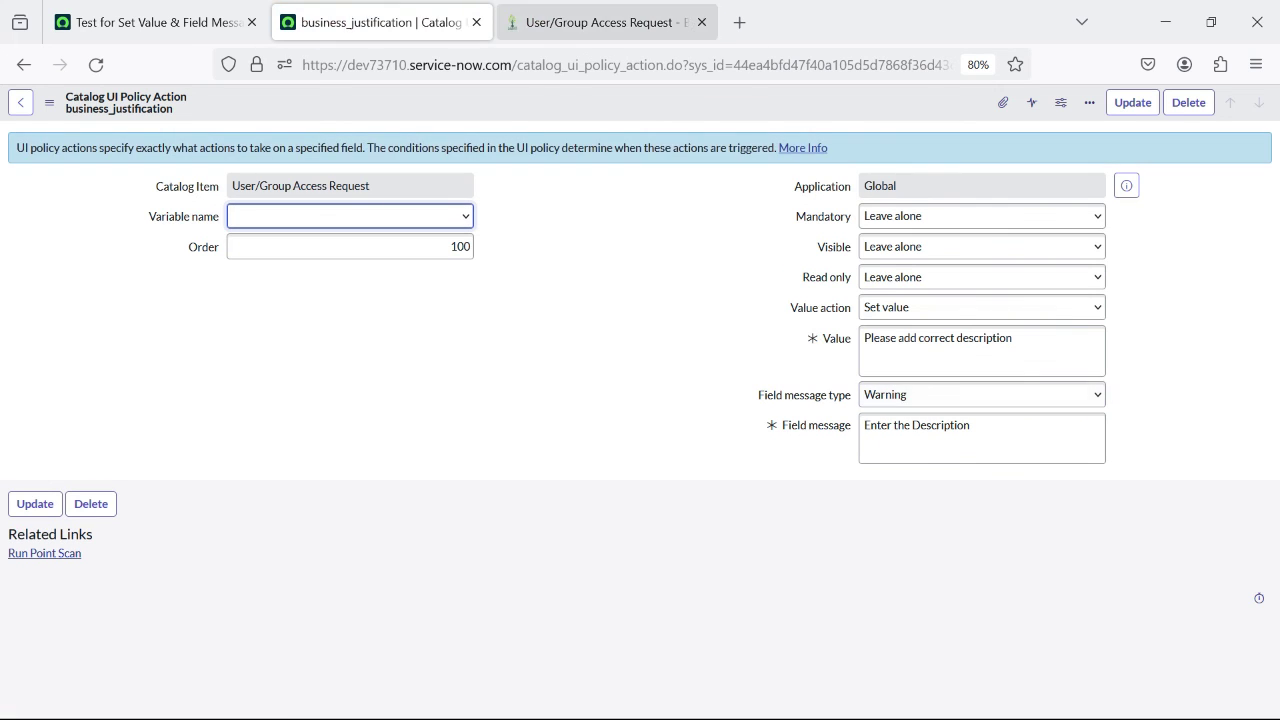
{"action": "key", "text": "ctrl+Tab"}
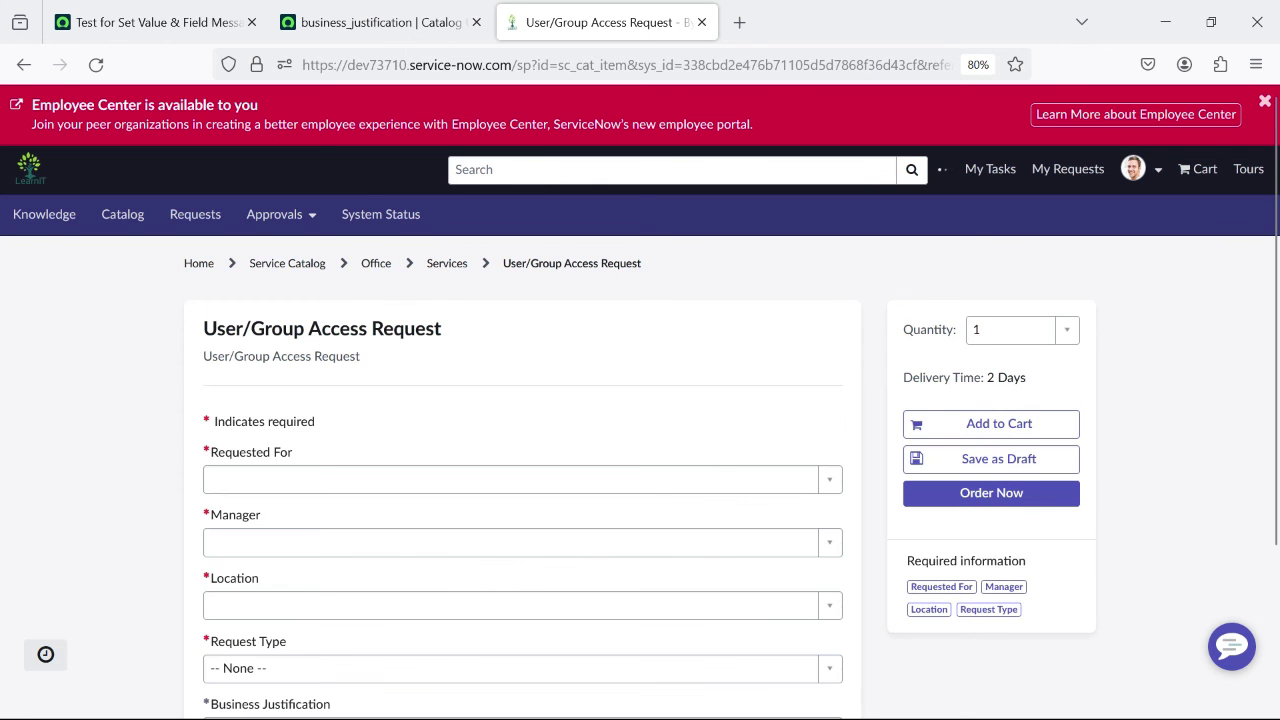
{"action": "scroll", "coordinate": [640, 400], "scroll_direction": "down", "scroll_amount": 3}
{"action": "left_click_drag", "start_coordinate": [328, 567], "coordinate": [207, 567]}
{"action": "left_click", "coordinate": [207, 567]}
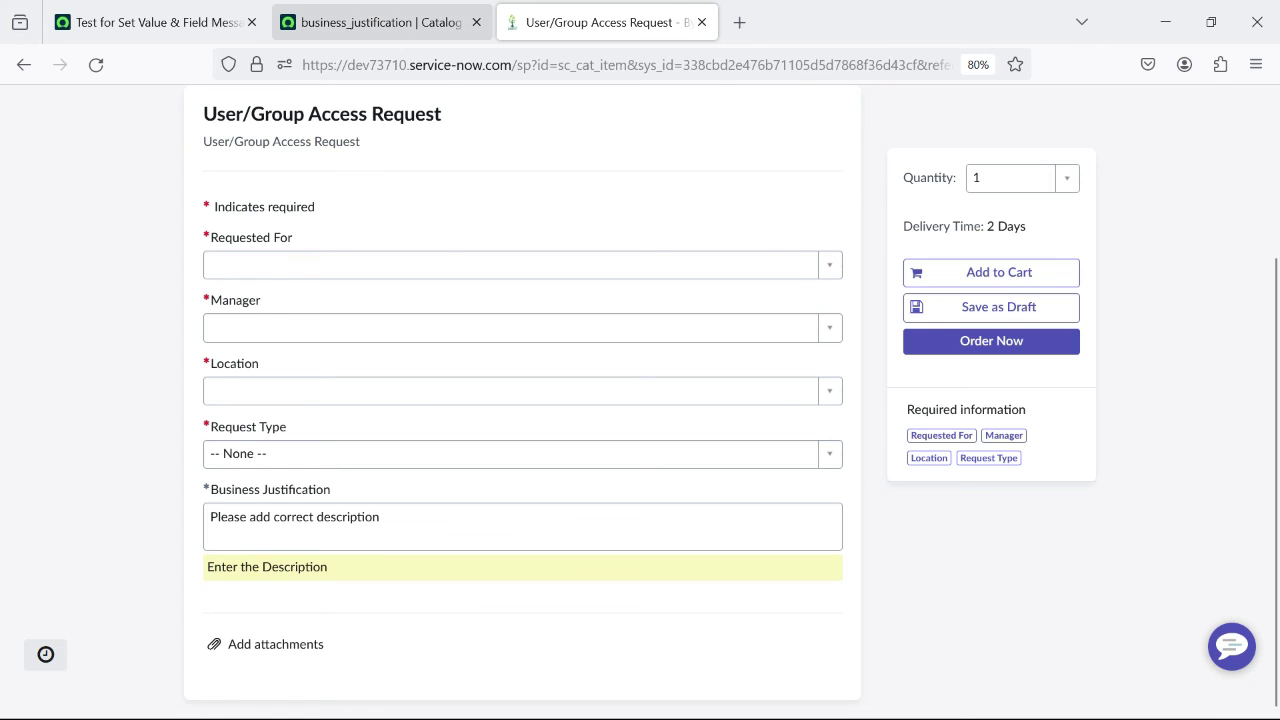
{"action": "left_click", "coordinate": [380, 22]}
{"action": "left_click", "coordinate": [980, 394]}
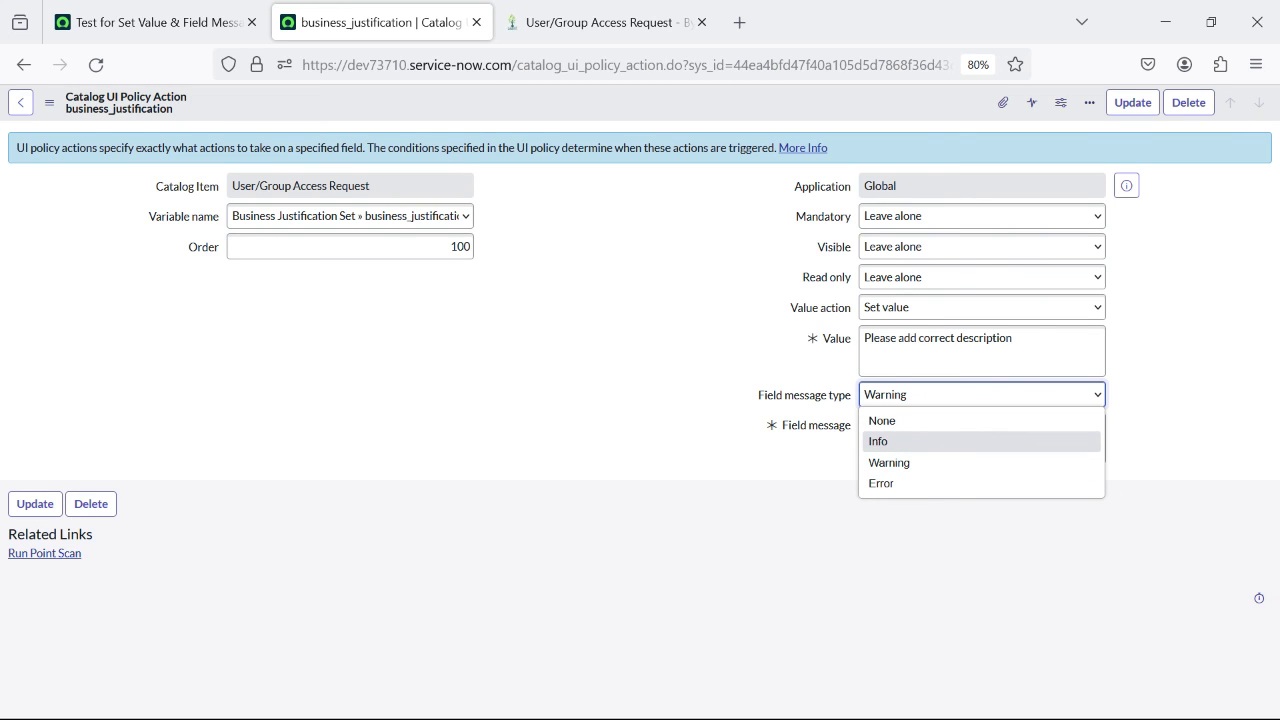
{"action": "left_click", "coordinate": [1013, 338]}
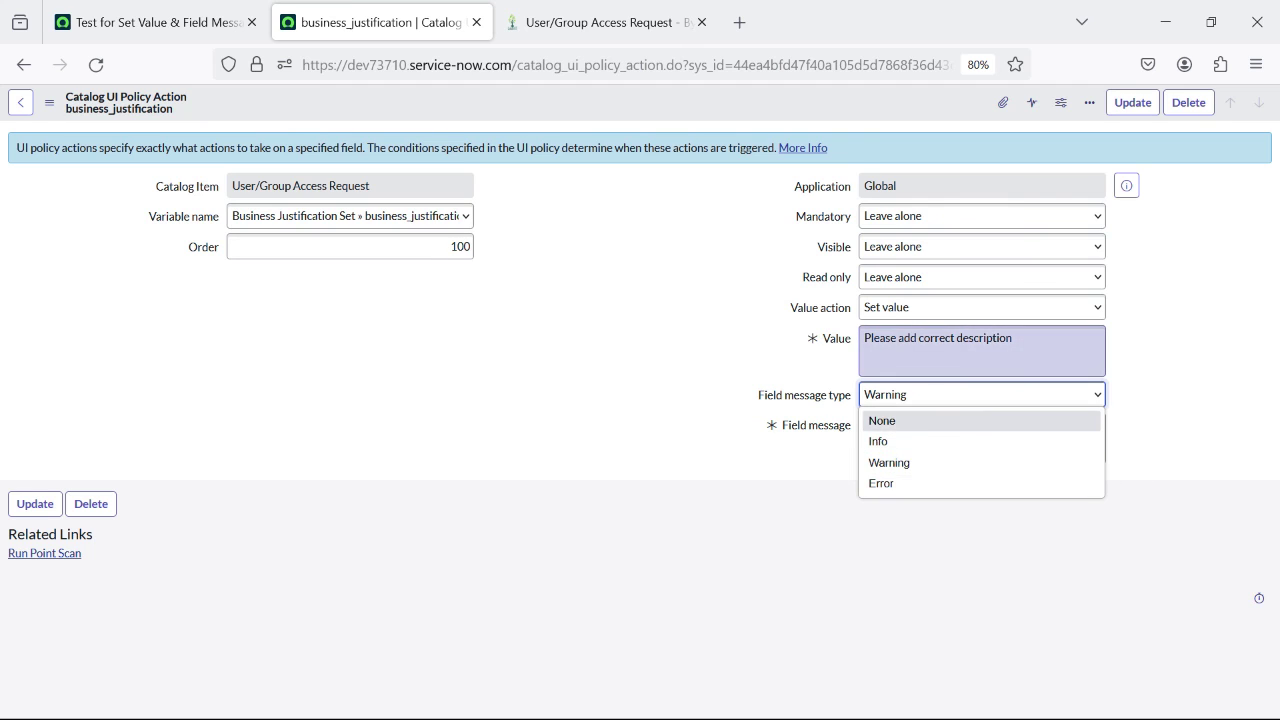
{"action": "triple_click", "coordinate": [1013, 338]}
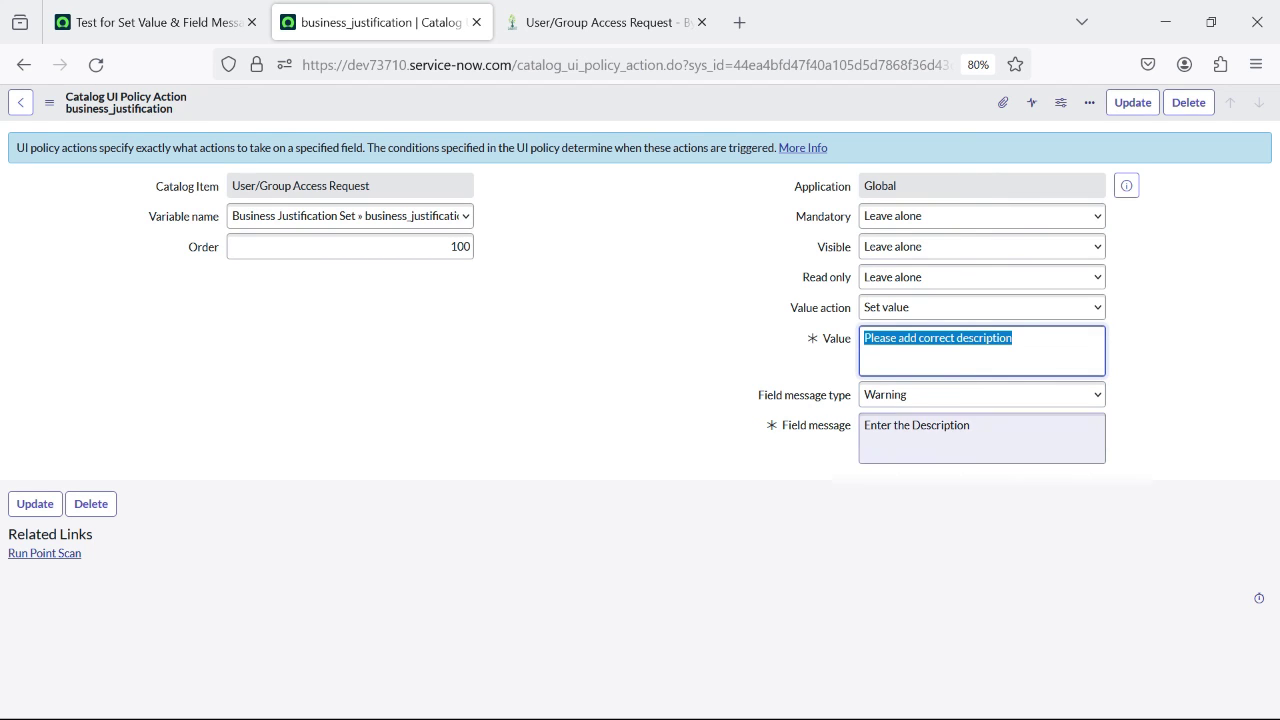
{"action": "triple_click", "coordinate": [916, 425]}
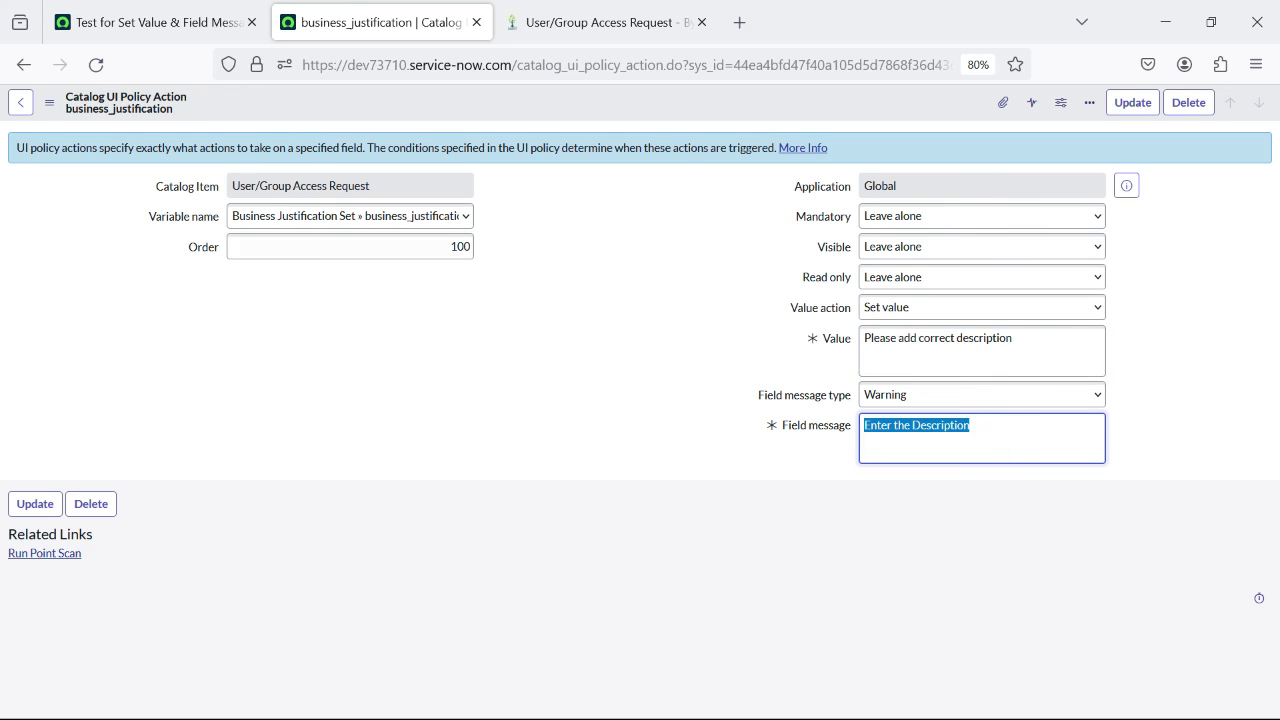
{"action": "key", "text": "ctrl+Tab"}
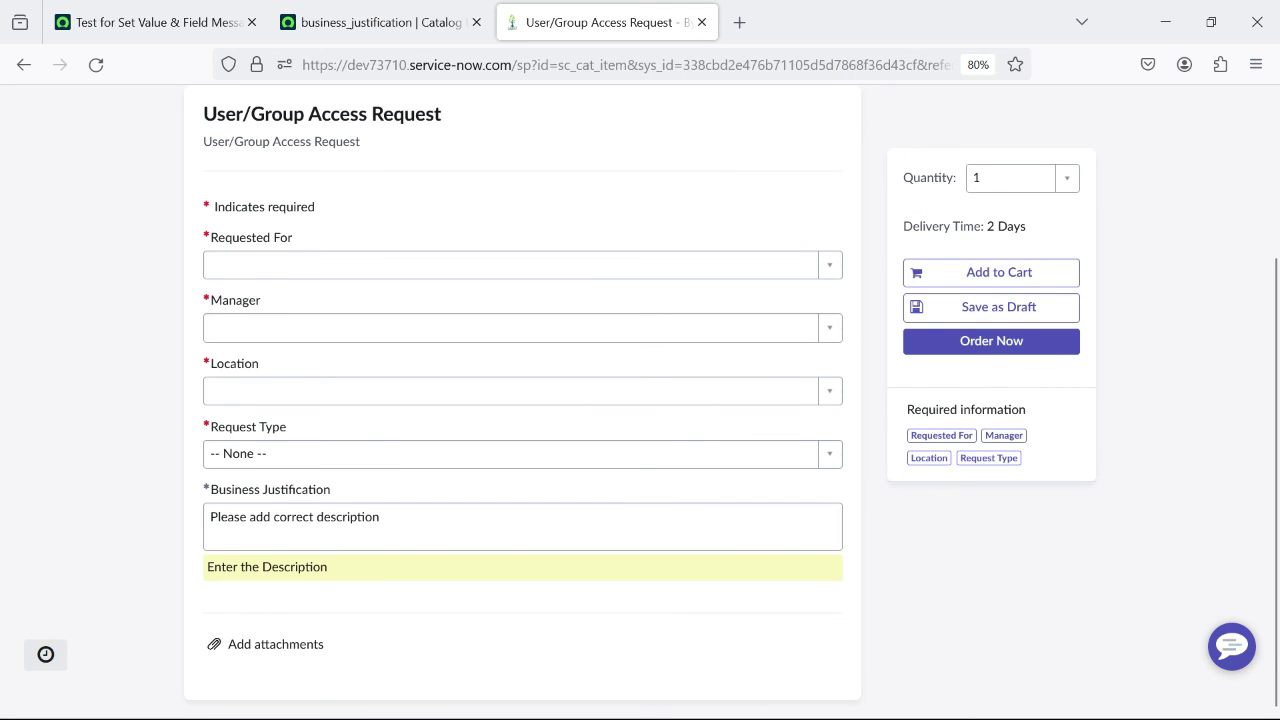
Refresh the portal form, then return to the 'Test for Set Value & Field Message' policy record
{"action": "key", "text": "F5"}
{"action": "left_click", "coordinate": [185, 22]}
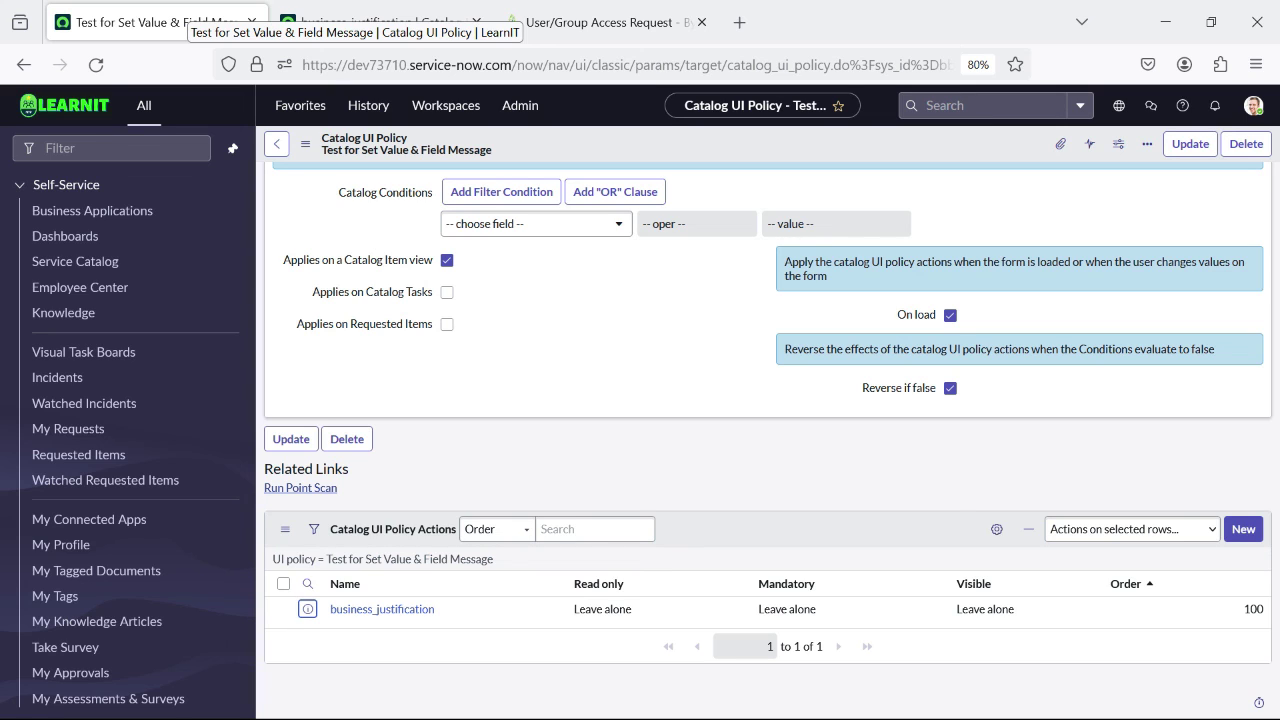